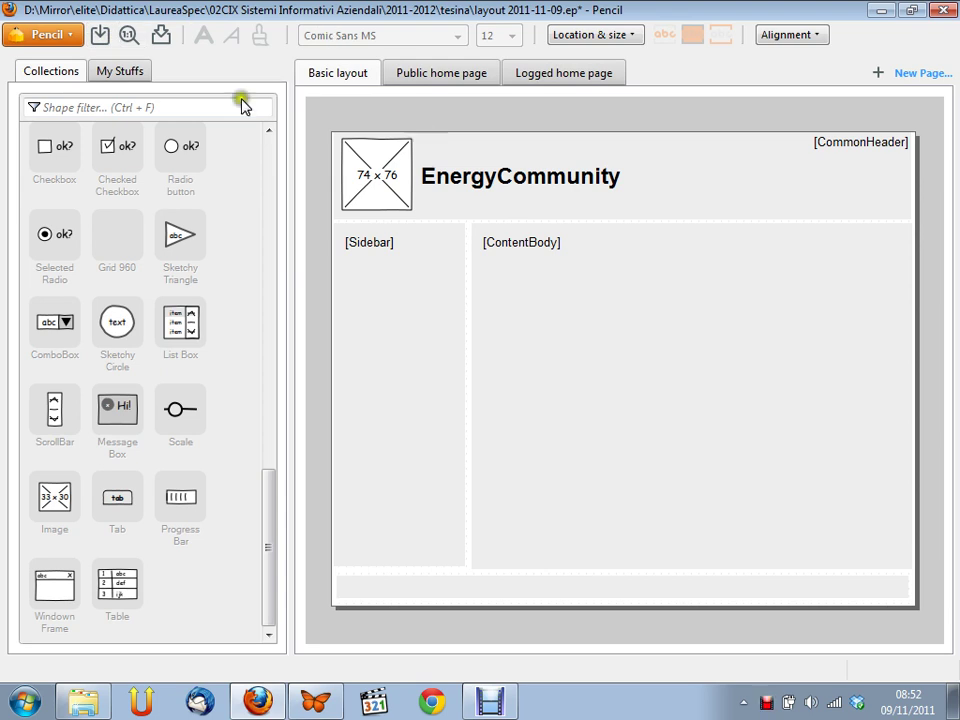
Step: Create a new blank document
left_click(269, 185)
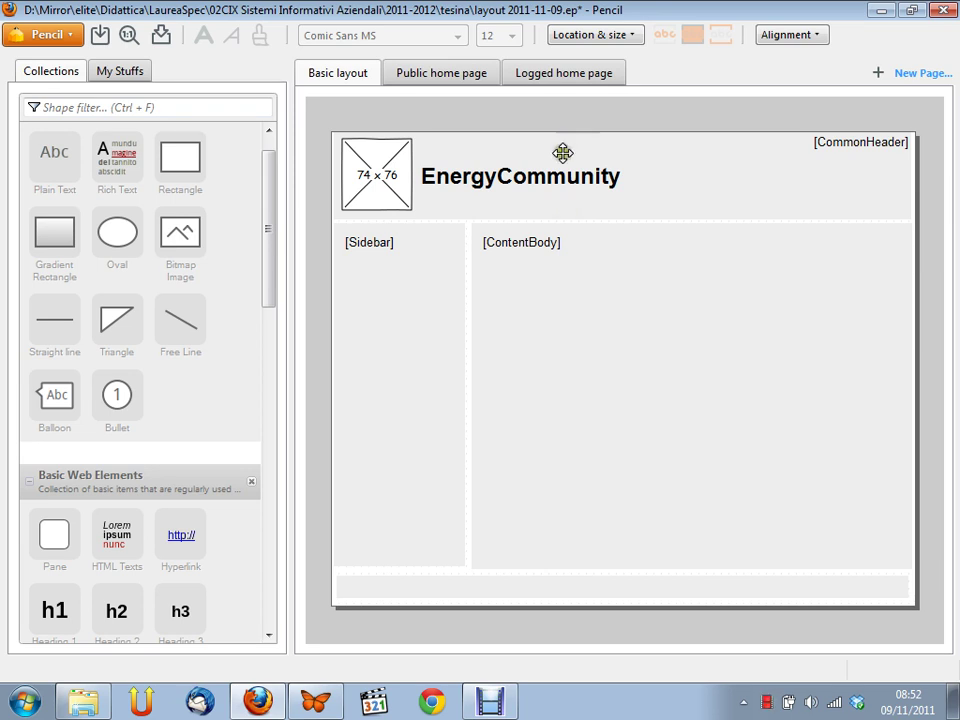
left_click(70, 32)
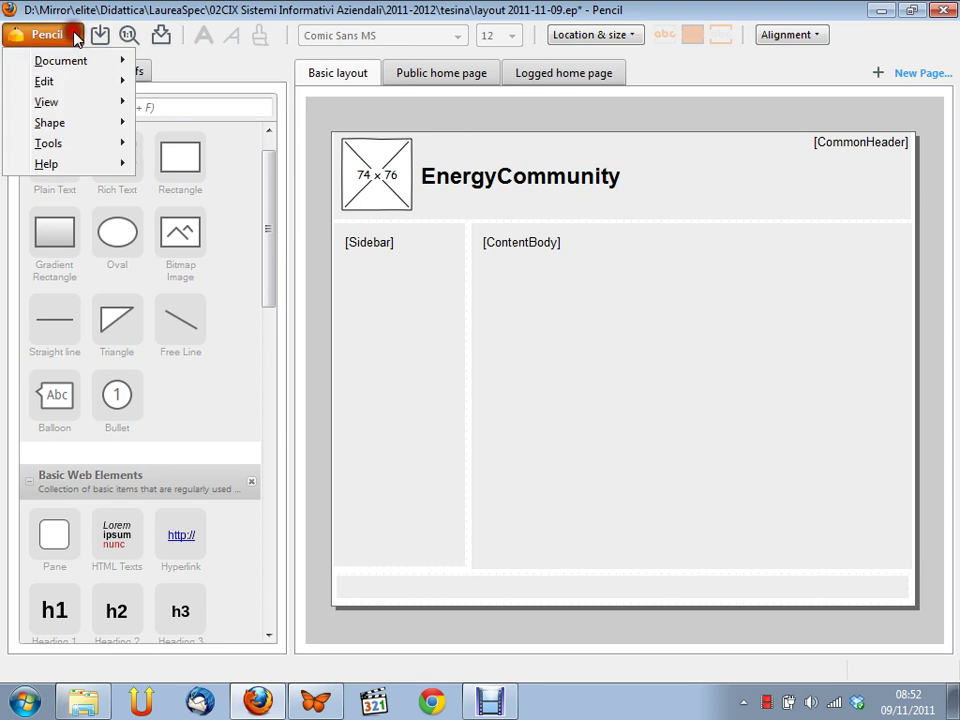
mouse_move(71, 60)
left_click(150, 63)
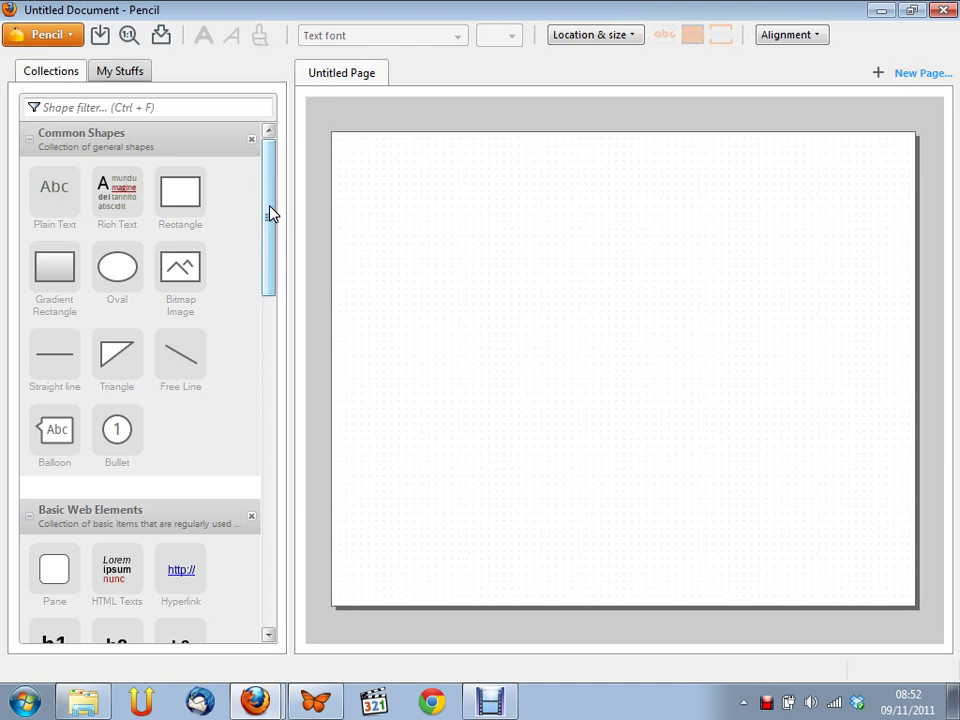
Step: Add a Pane from Basic Web Elements to the page and stretch it into a shallow header band across the top
left_click_drag(266, 208, 266, 342)
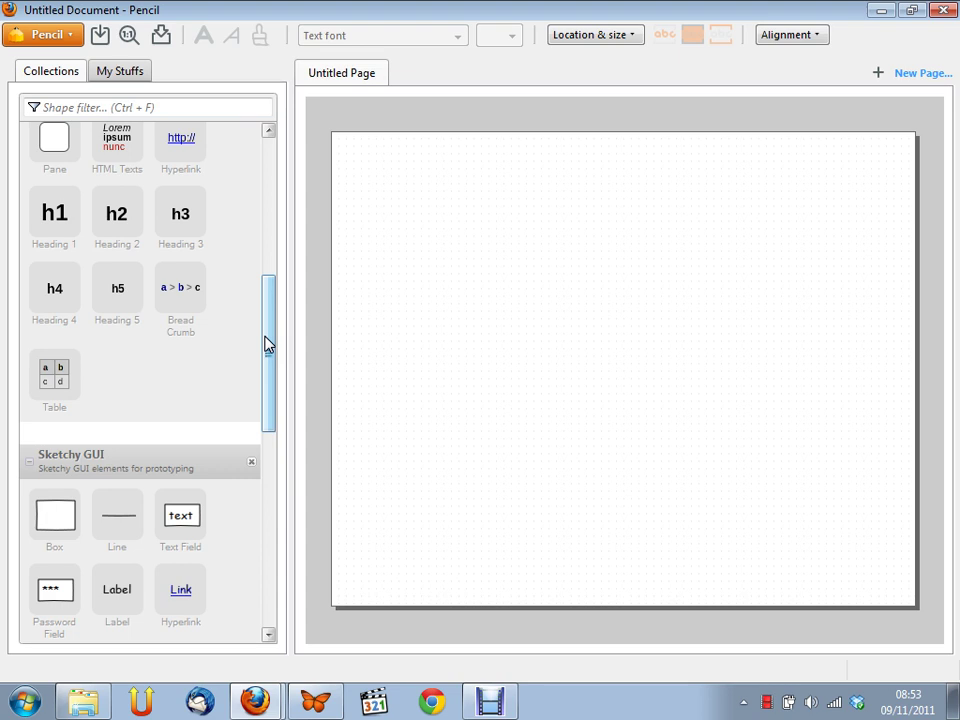
left_click(387, 278)
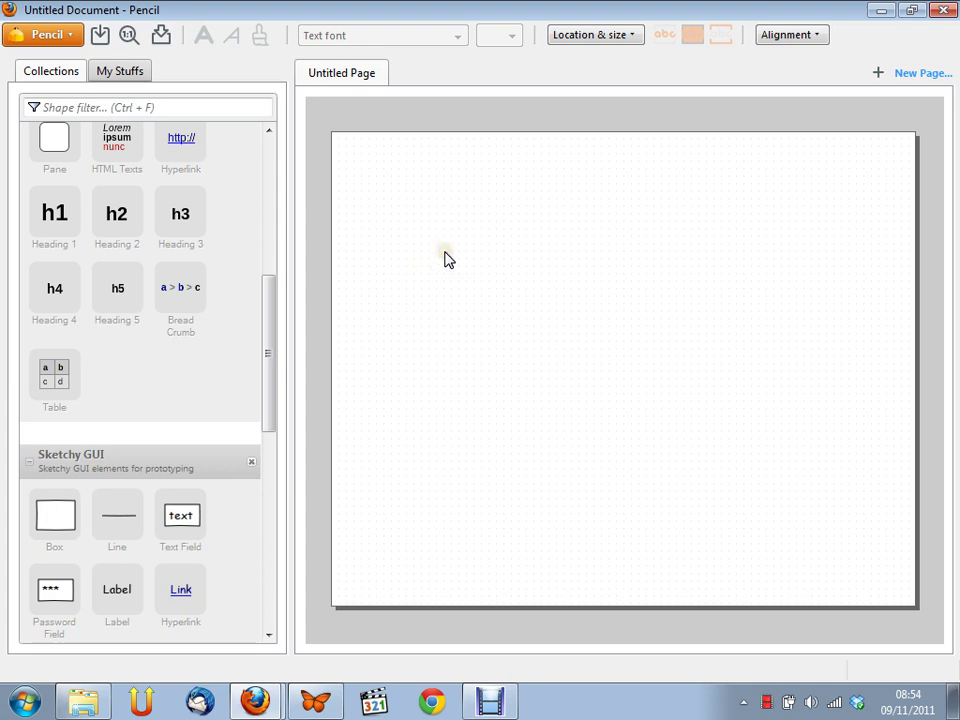
left_click(256, 328)
left_click(354, 311)
left_click(272, 352)
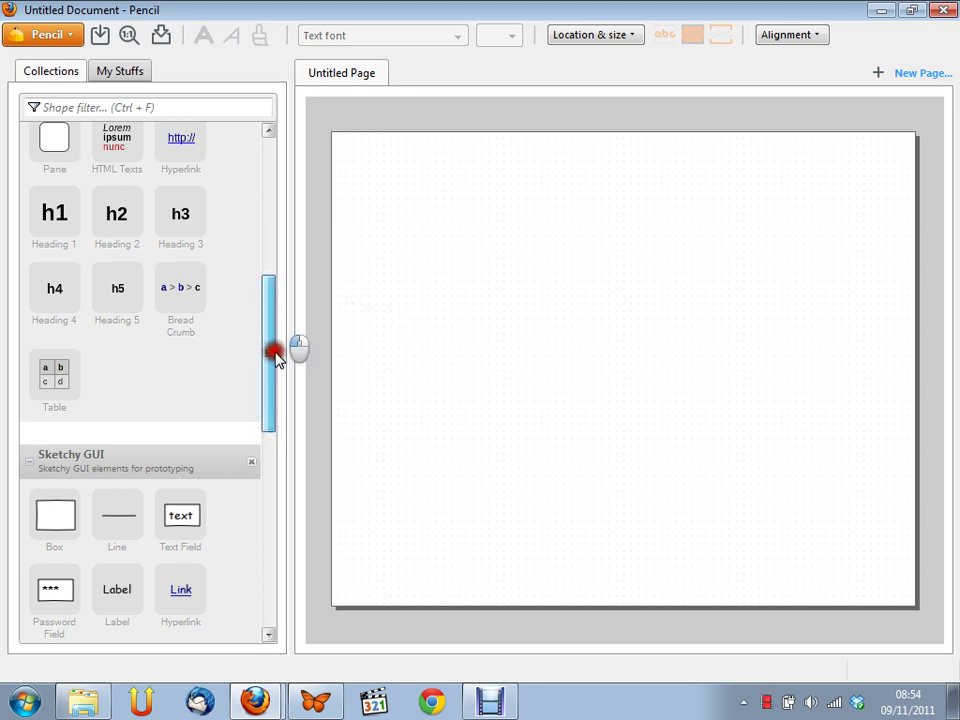
mouse_move(276, 360)
left_mouse_down()
mouse_move(270, 548)
mouse_move(280, 258)
mouse_move(75, 272)
left_mouse_up()
left_click_drag(57, 343, 429, 304)
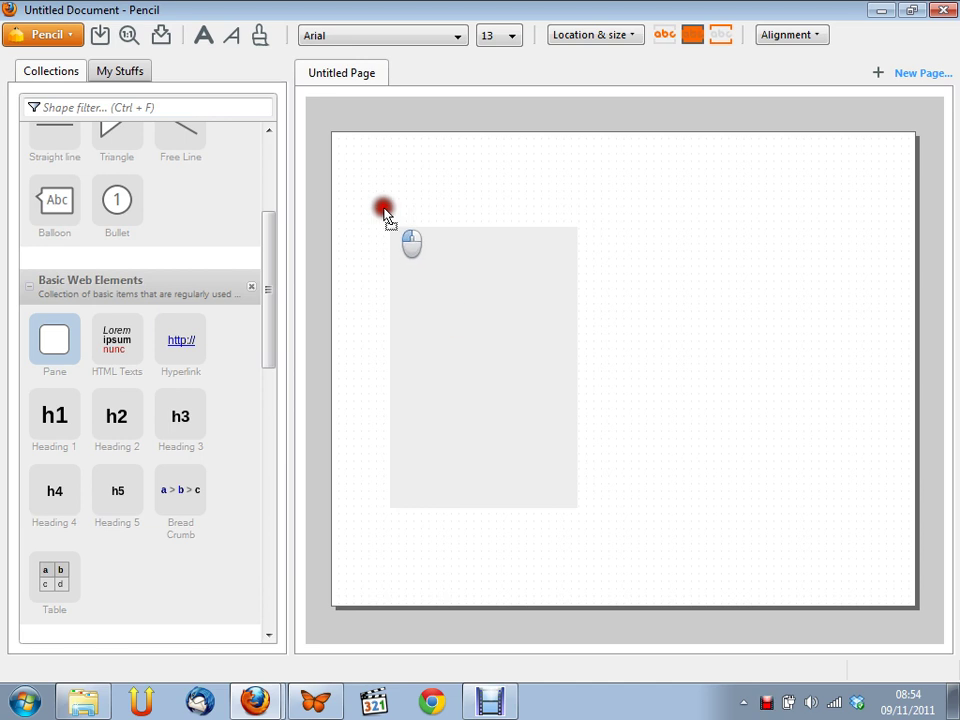
left_click_drag(384, 212, 437, 284)
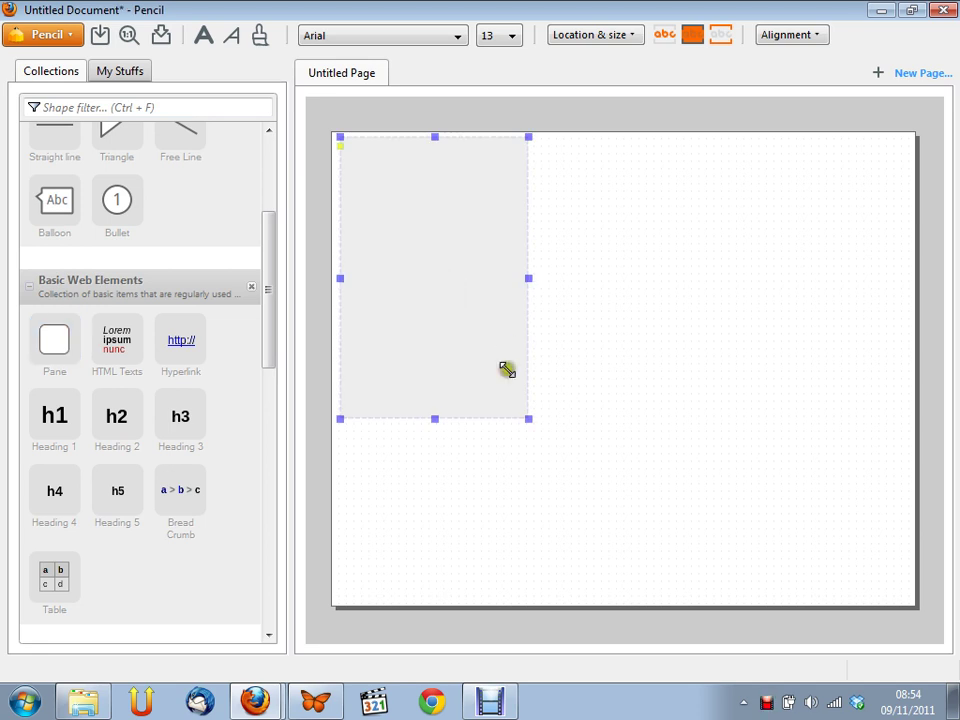
left_click_drag(528, 418, 918, 212)
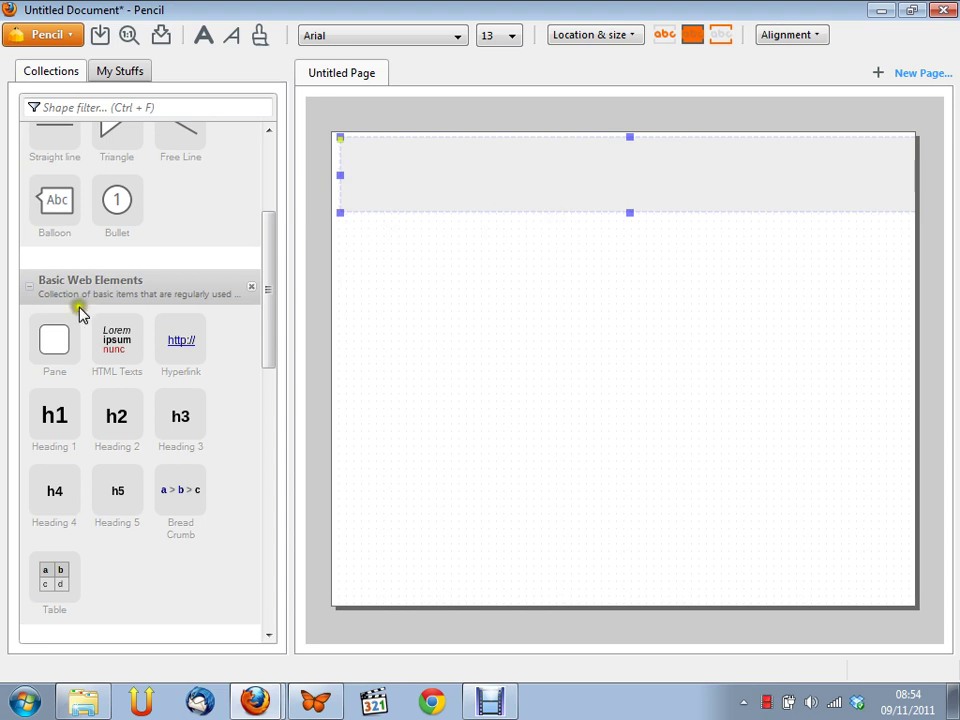
Step: Add a second Pane below the header on the page's left side and reshape it into a tall, narrow sidebar
left_click_drag(50, 338, 441, 370)
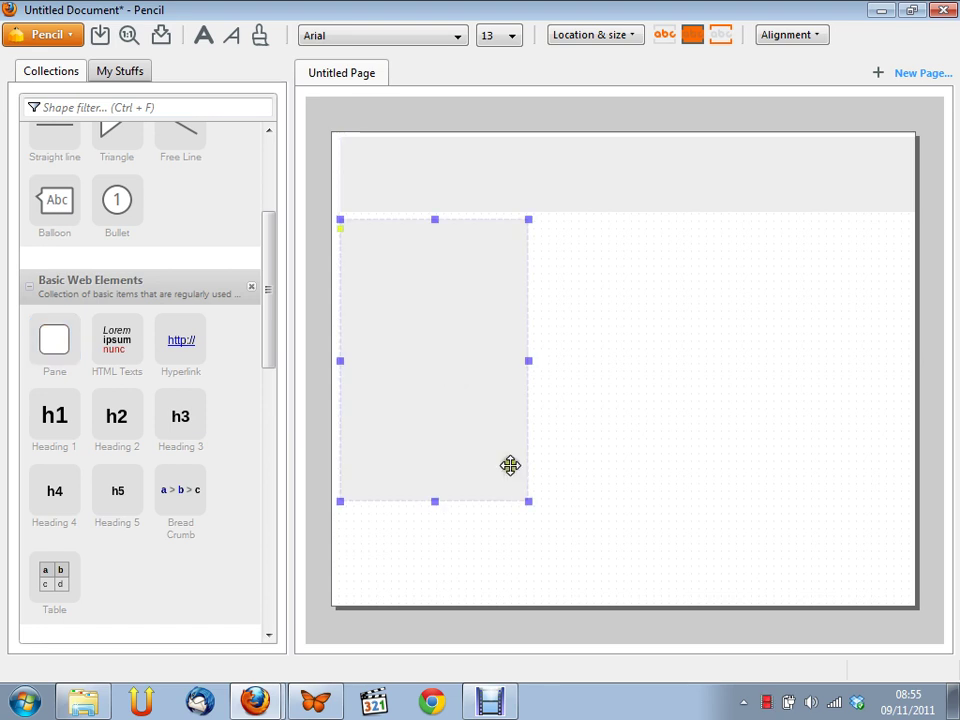
left_click_drag(514, 505, 484, 561)
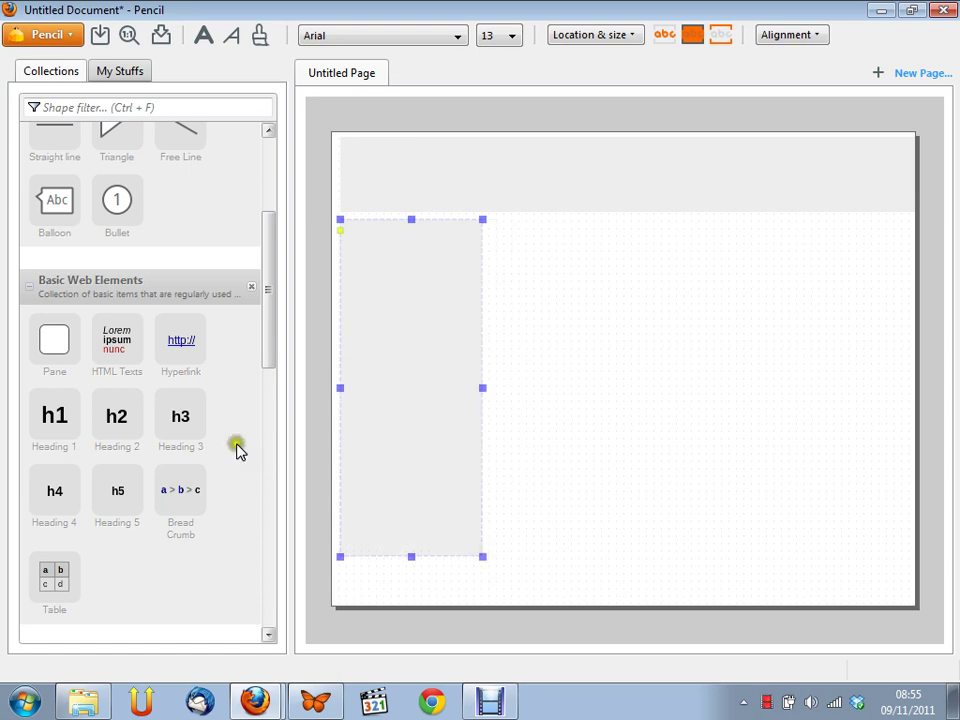
Step: Add a Pane as a thin footer strip along the page's bottom and extend the sidebar pane down to just above it
mouse_move(62, 345)
left_mouse_down()
mouse_move(440, 530)
mouse_move(511, 541)
mouse_move(535, 565)
mouse_move(538, 521)
mouse_move(521, 488)
left_mouse_up()
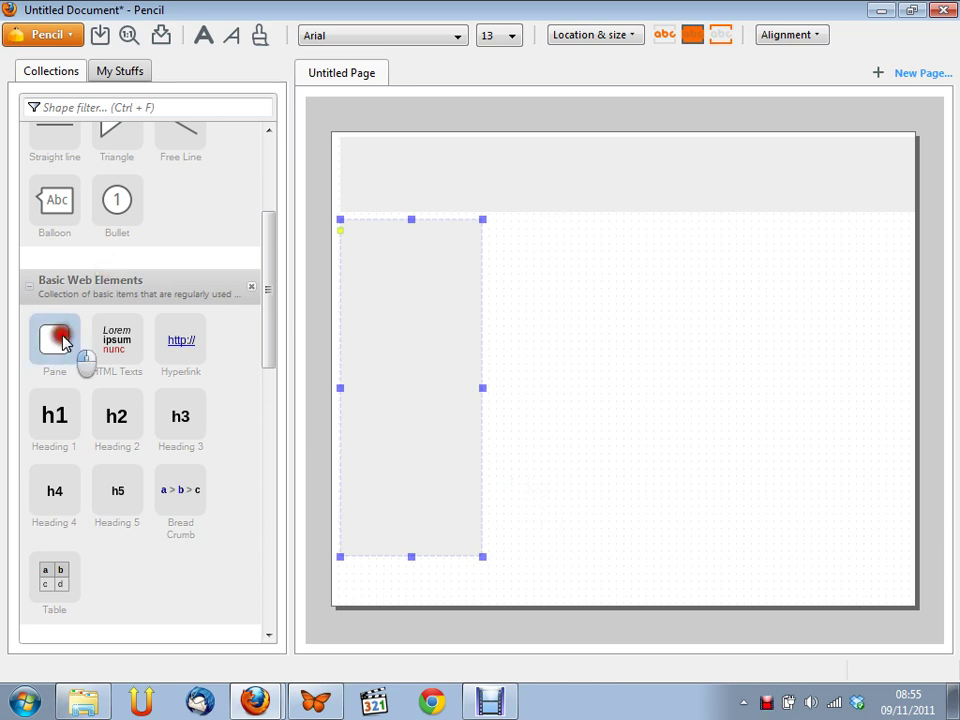
left_click_drag(66, 343, 555, 422)
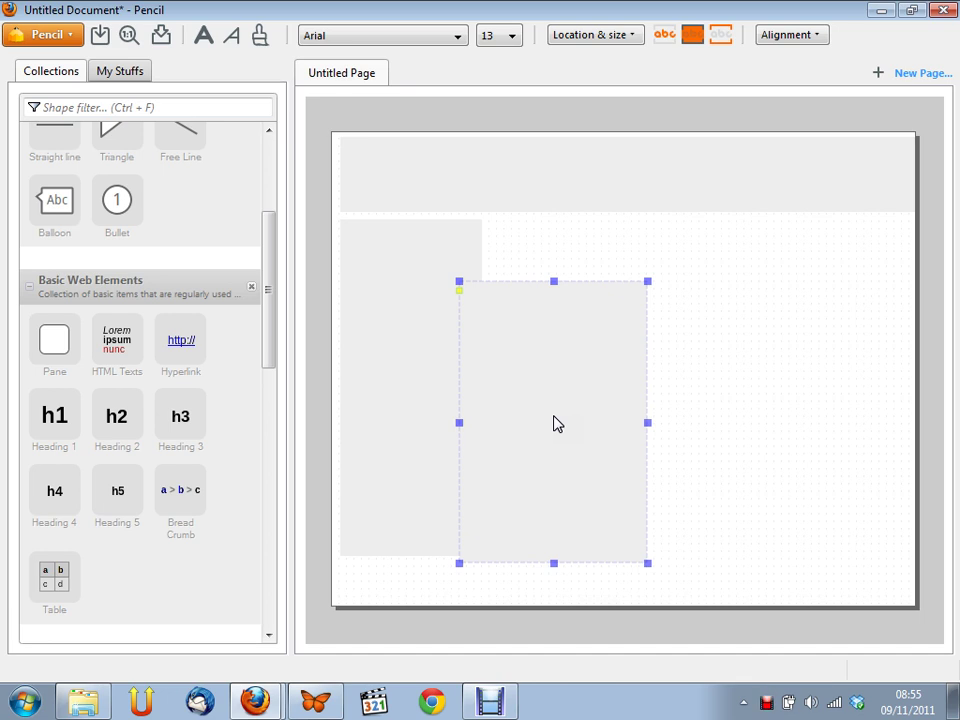
left_click_drag(557, 424, 437, 447)
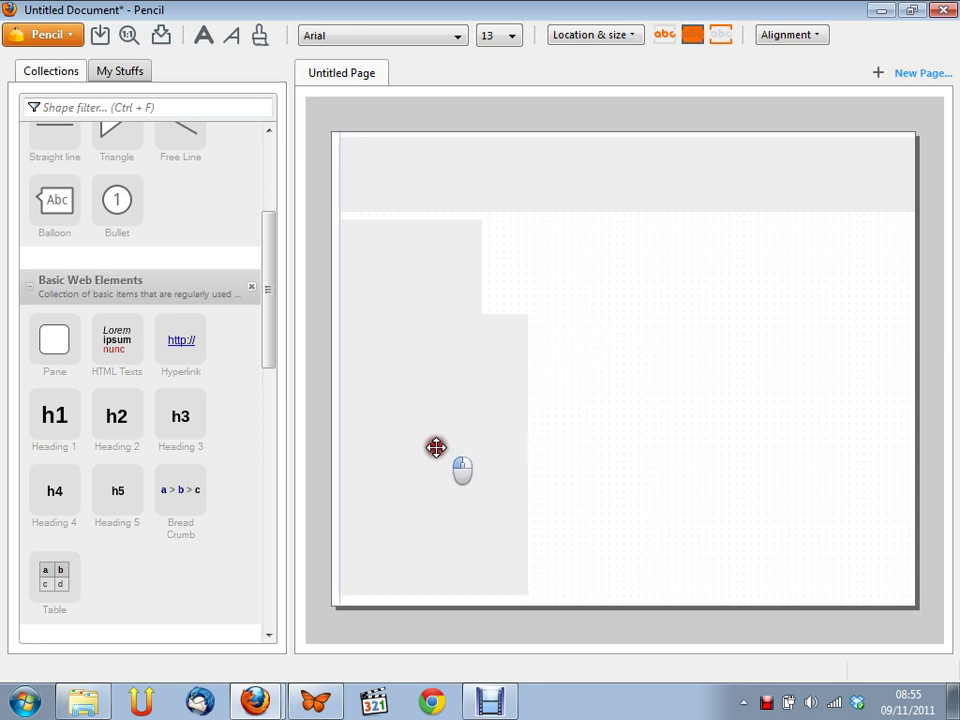
left_click(436, 446)
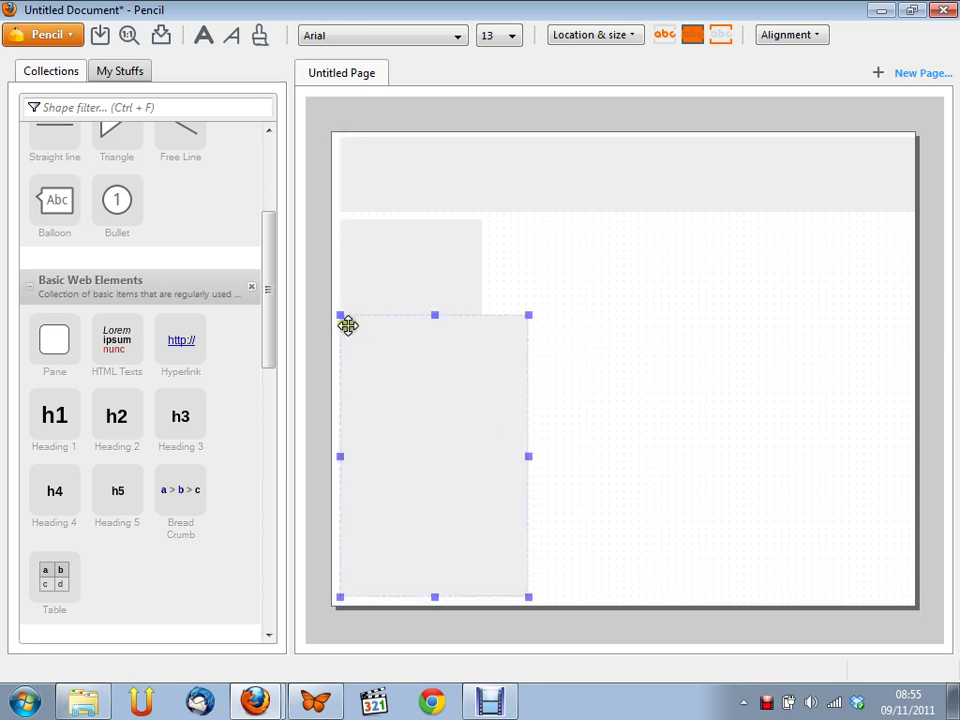
left_click_drag(528, 315, 900, 570)
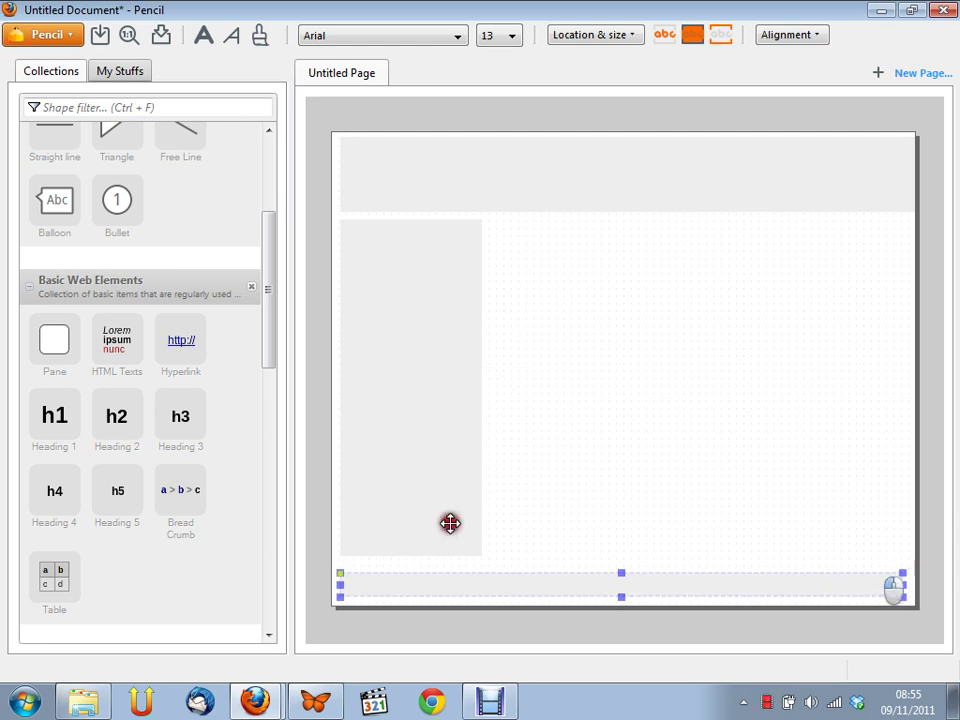
left_click(424, 547)
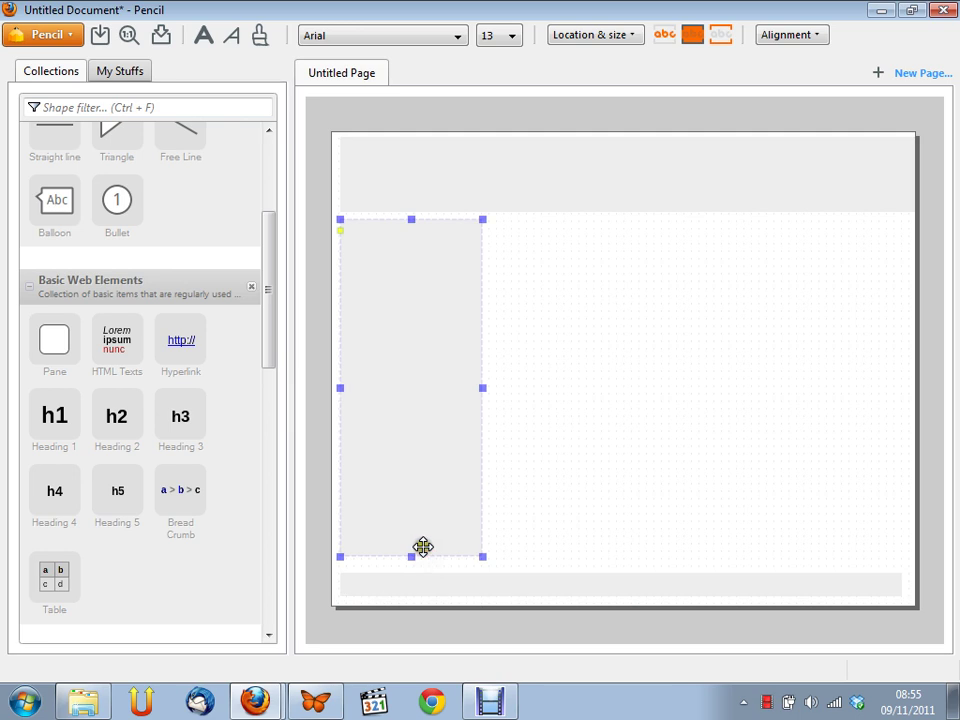
left_click_drag(414, 557, 414, 565)
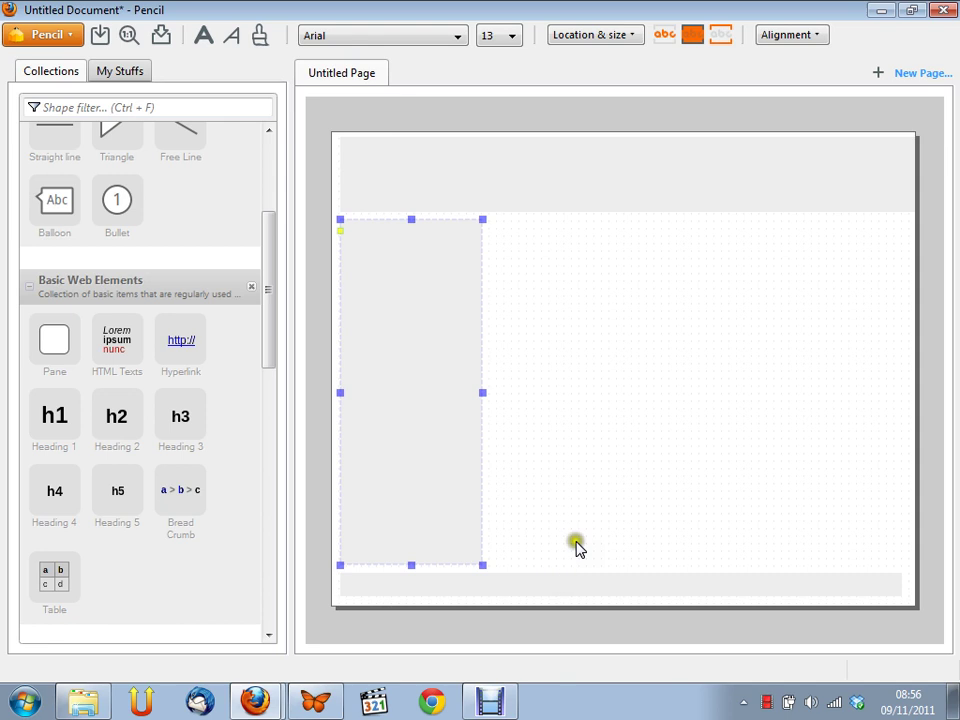
Step: Add a content Pane beside the sidebar and enlarge it to fill the area between the header and the footer
left_click_drag(56, 342, 557, 316)
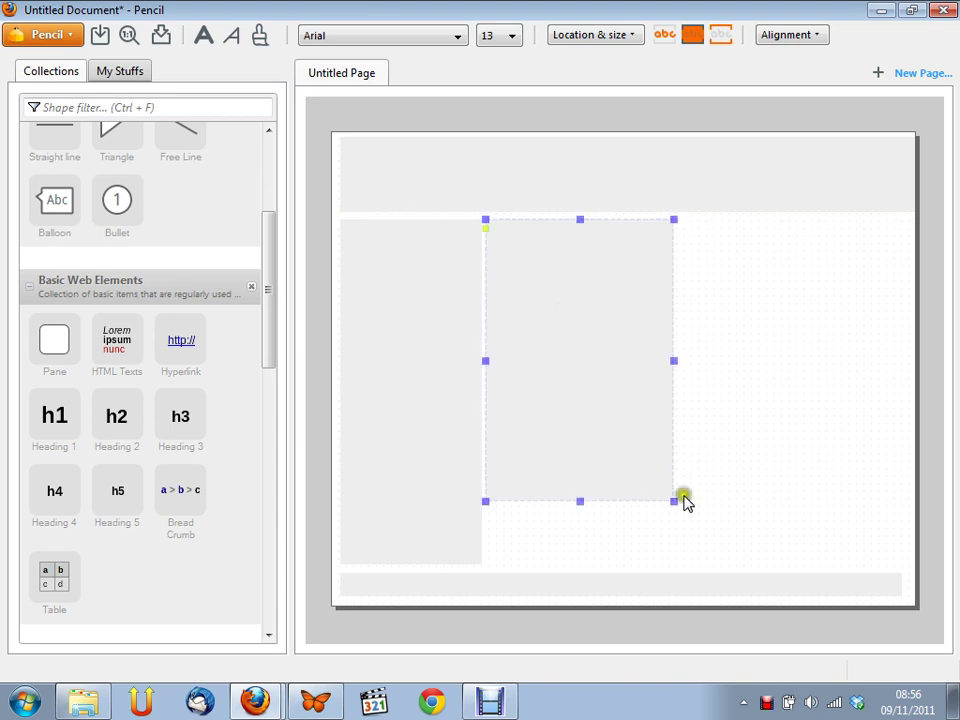
left_click_drag(675, 500, 897, 562)
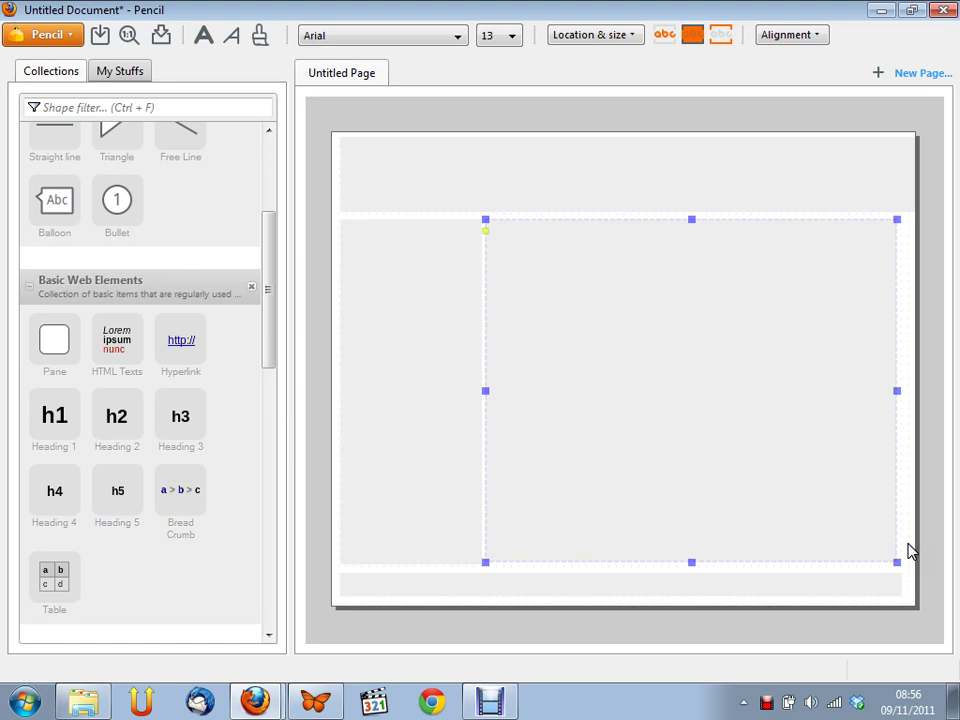
left_click_drag(908, 545, 917, 400)
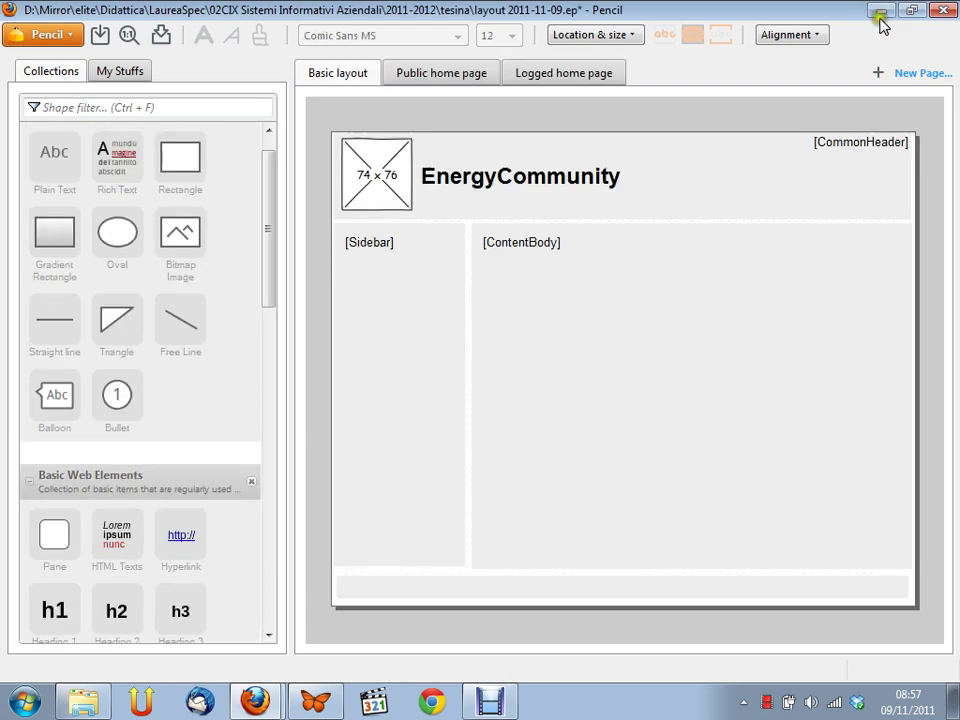
left_click(345, 79)
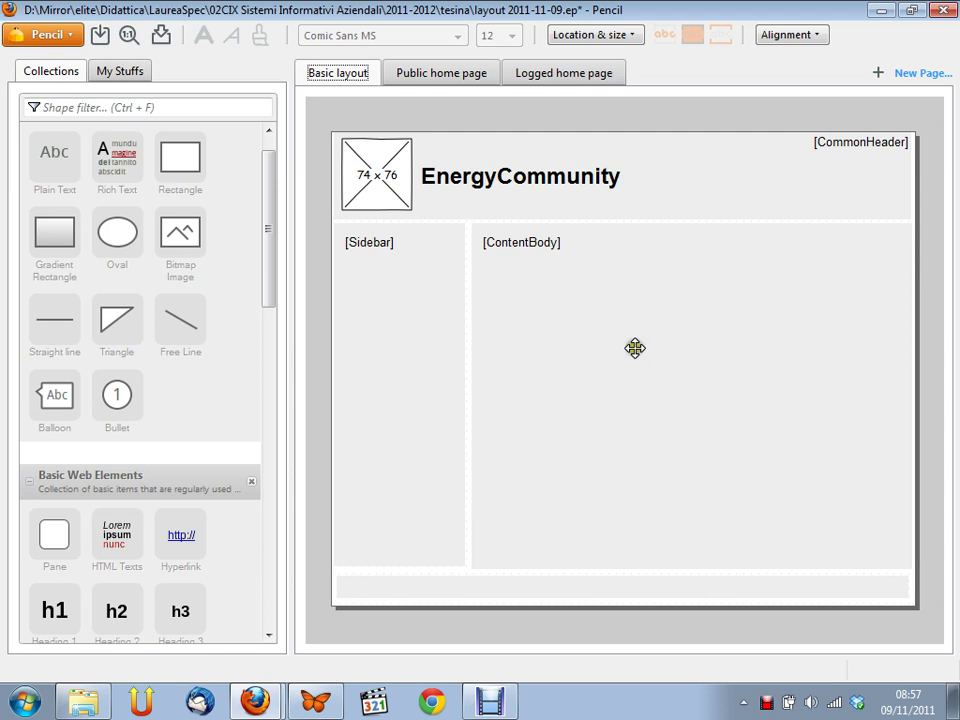
left_click(450, 360)
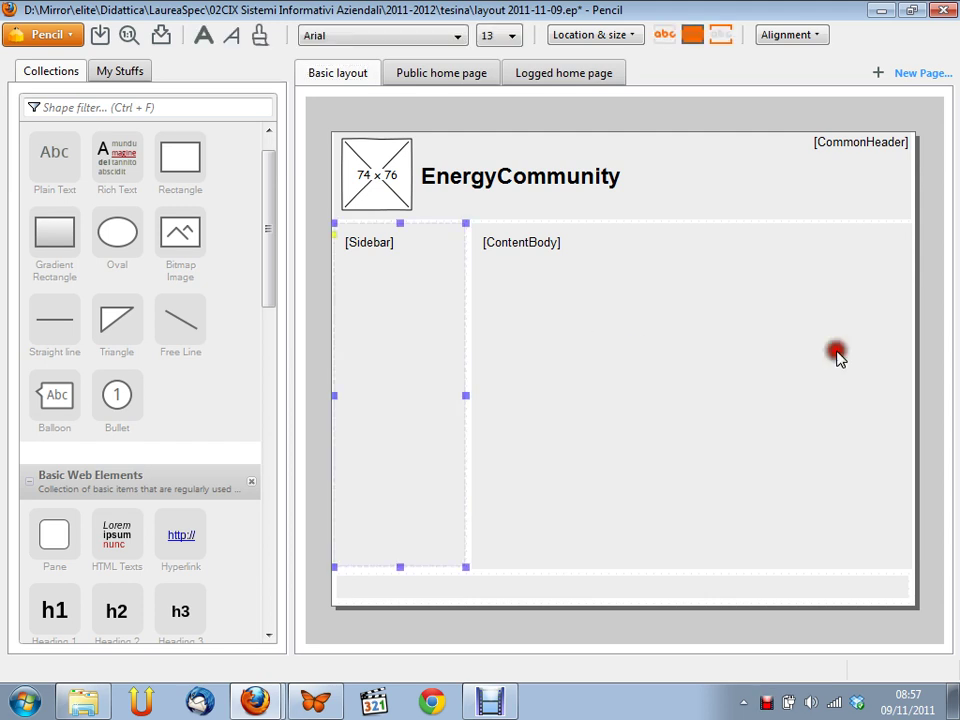
left_click(414, 321)
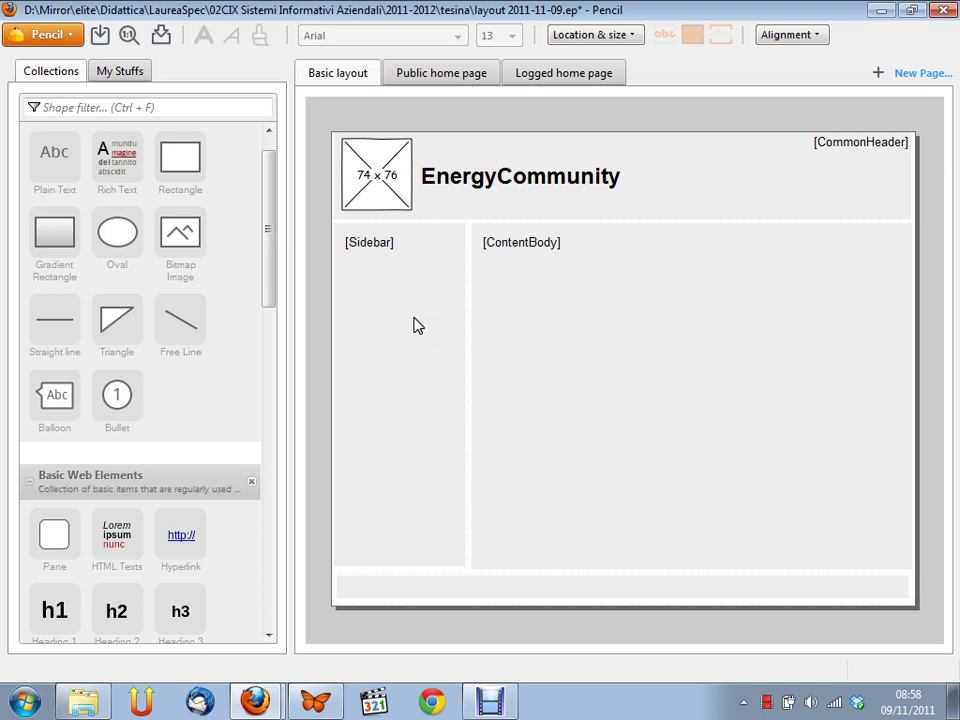
left_click(628, 338)
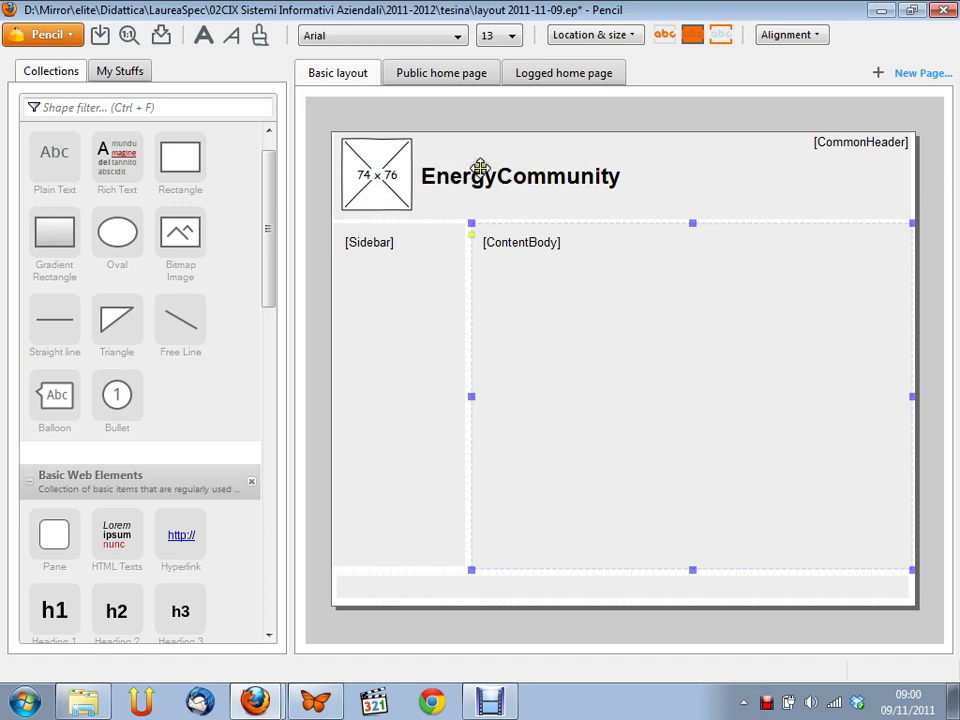
left_click(506, 119)
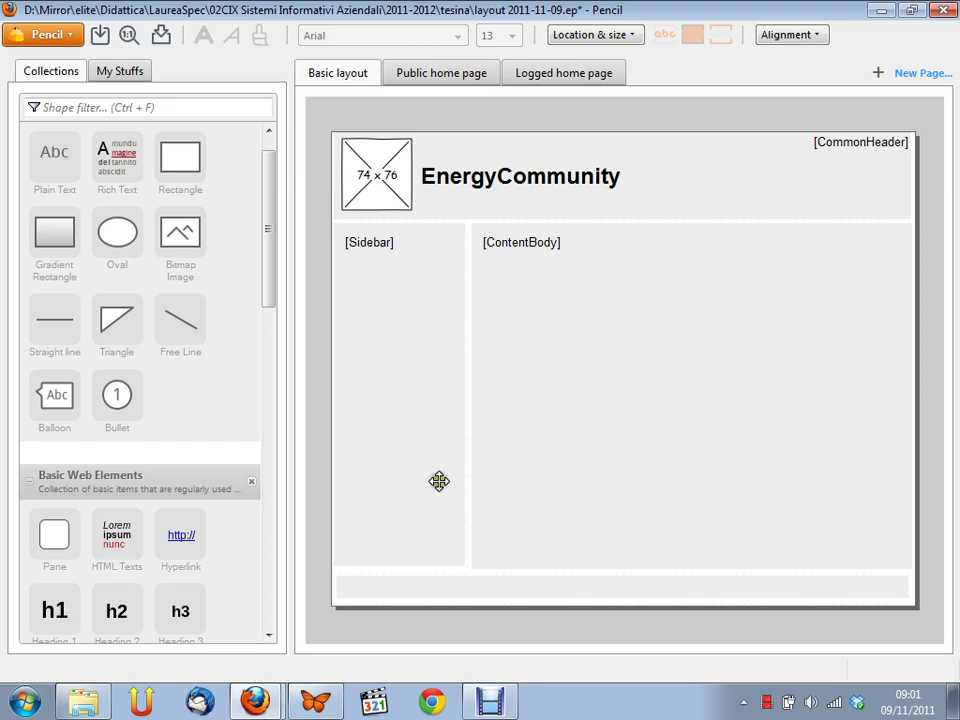
Step: Switch to the functional analysis mind map in FreeMind and view its central node with the user and sensor management branches
key("alt+Tab")
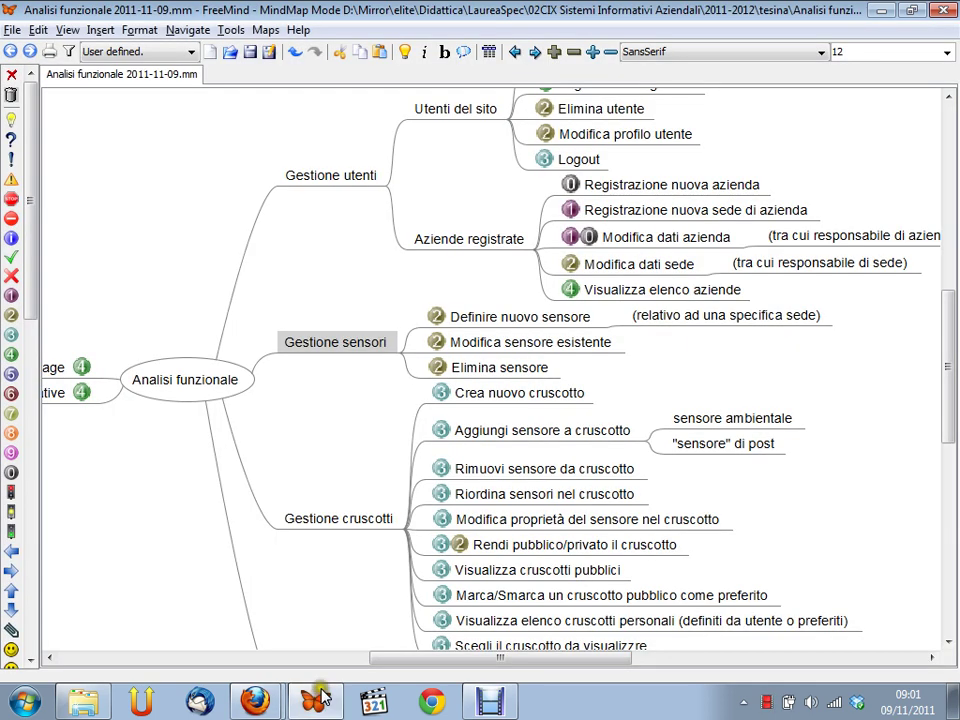
left_click_drag(193, 274, 331, 336)
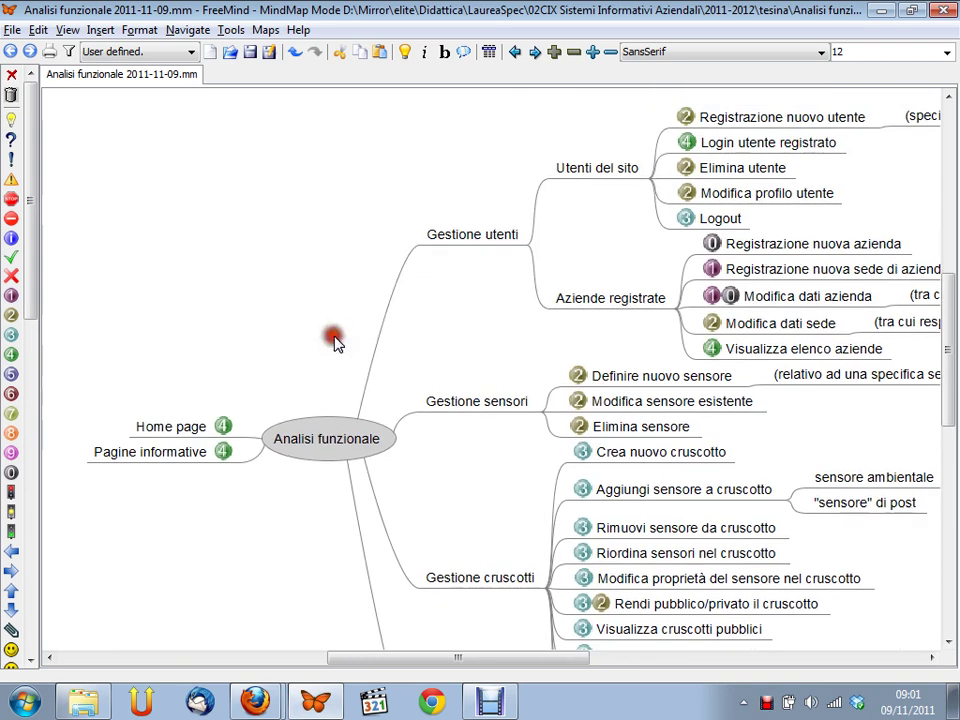
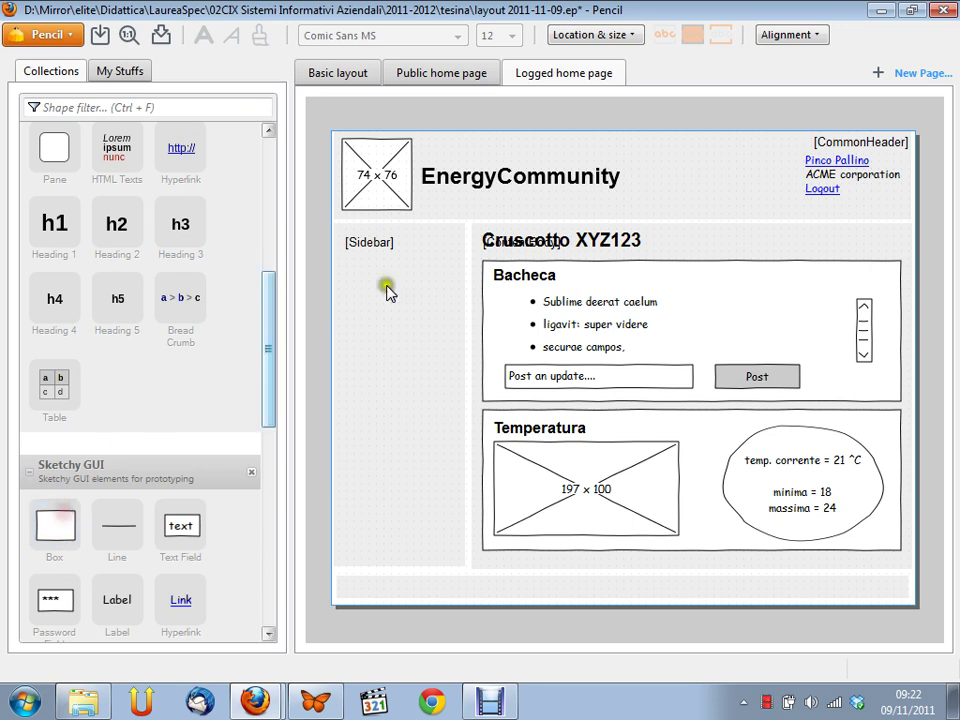
Step: Add a sketchy Box at the top of the sidebar on the Logged home page and narrow it to fit the sidebar's width
left_click(340, 230)
left_click_drag(340, 230, 458, 330)
mouse_move(86, 540)
left_mouse_down()
mouse_move(377, 273)
mouse_move(390, 306)
mouse_move(447, 294)
mouse_move(434, 294)
left_mouse_up()
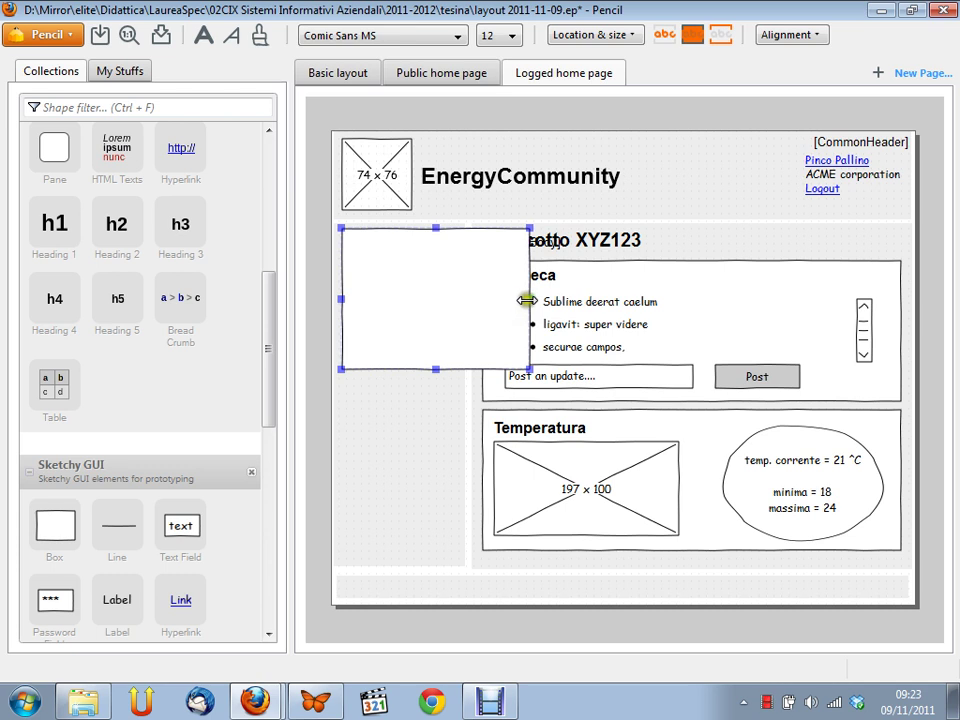
left_click_drag(529, 298, 459, 298)
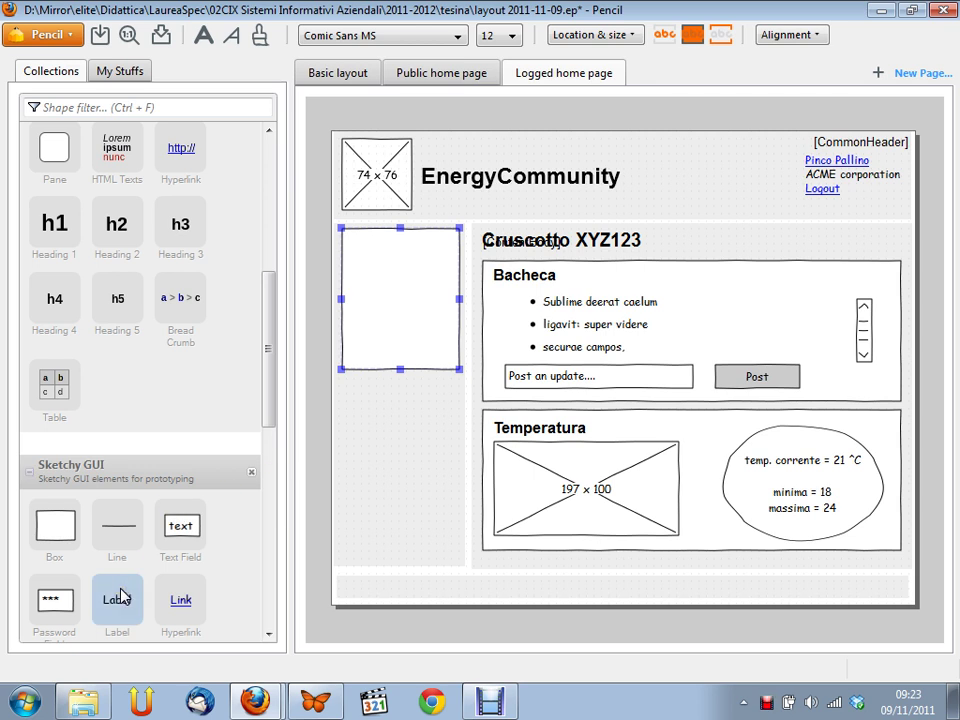
Step: Add a sketchy Hyperlink at the top of the sidebar box and set its text to "Cruscutto 1"
left_click_drag(178, 603, 372, 252)
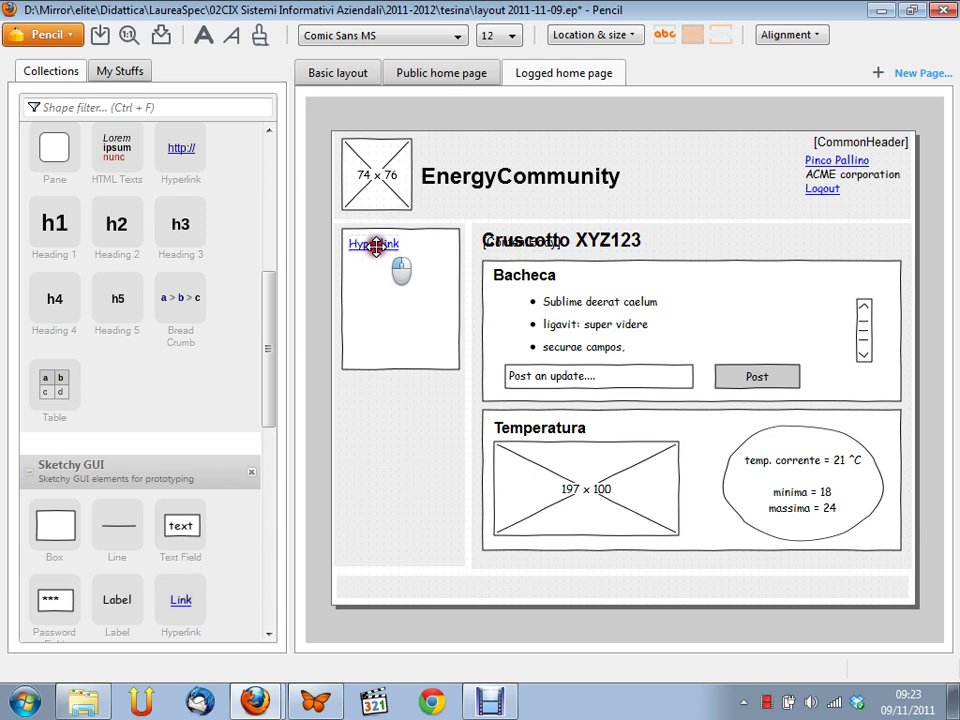
double_click(375, 245)
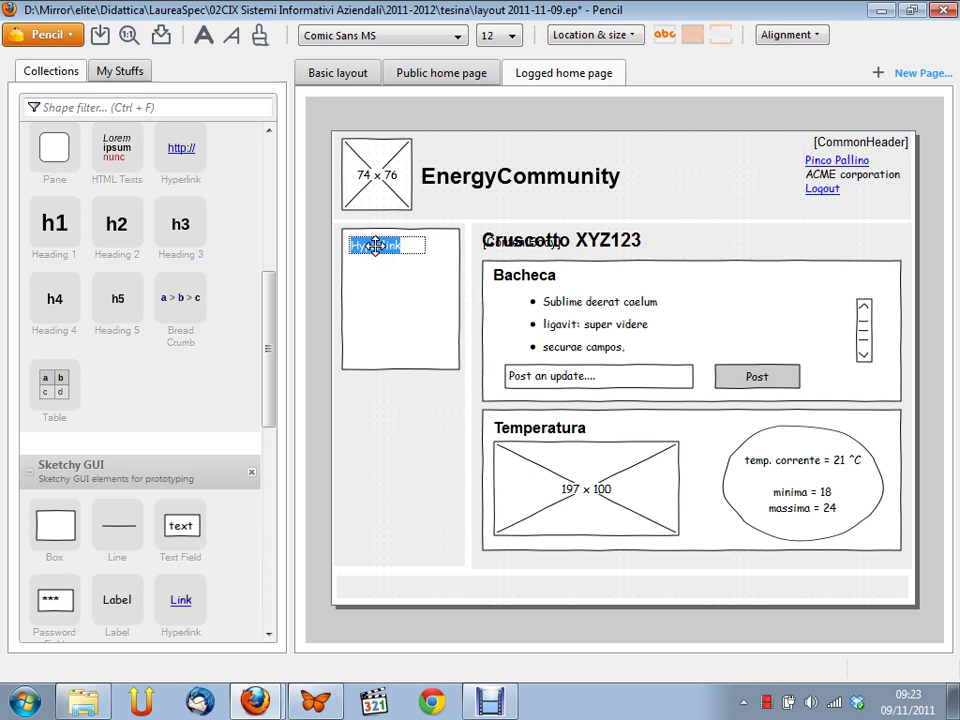
type("Crusc")
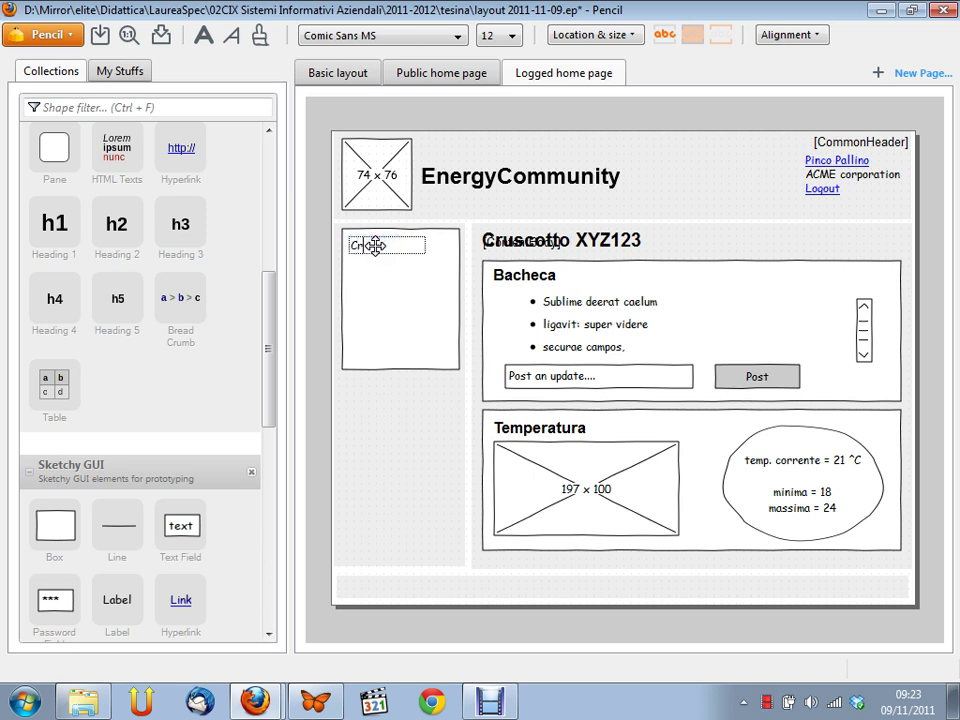
type("otto 1")
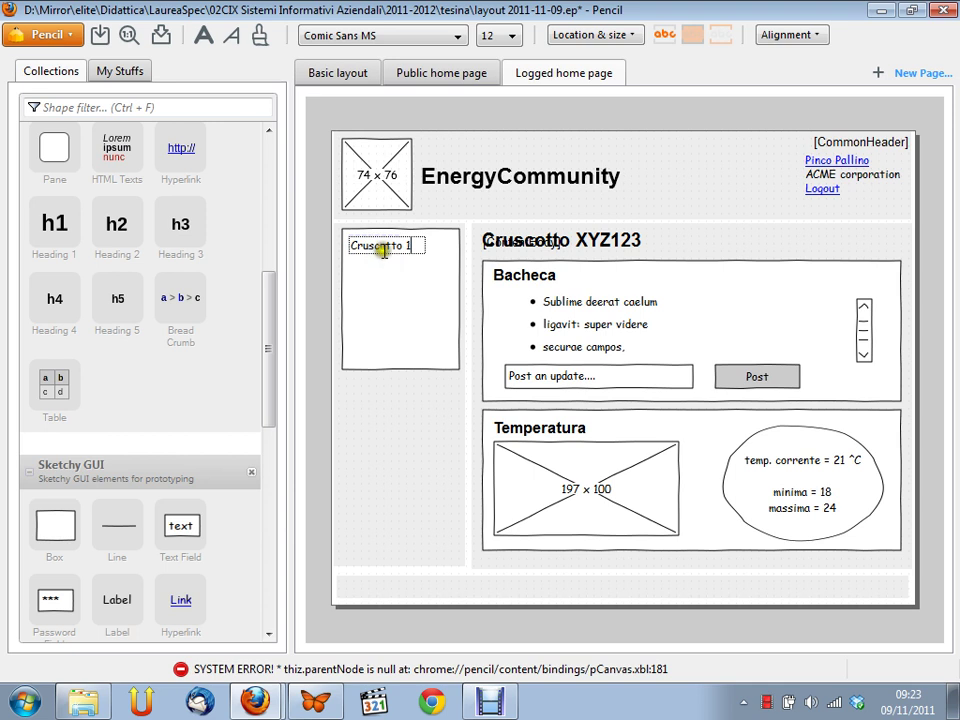
left_click(379, 244)
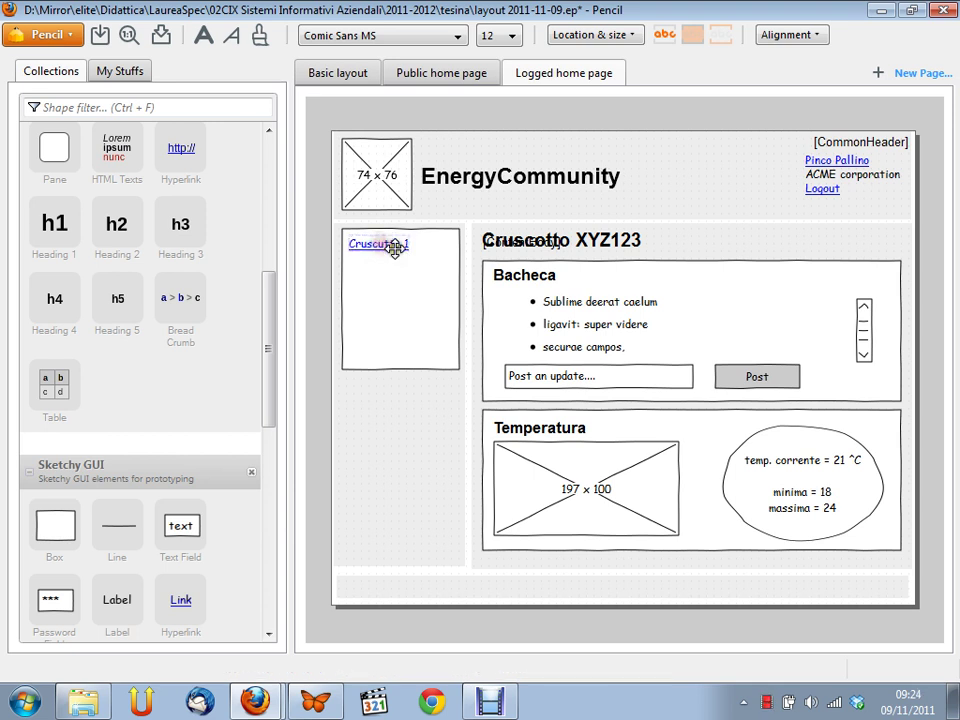
Step: Duplicate the "Cruscutto 1" link and place the copy directly below the original in the sidebar box
left_click(379, 243)
double_click(382, 243)
left_click(383, 244)
left_click(385, 245)
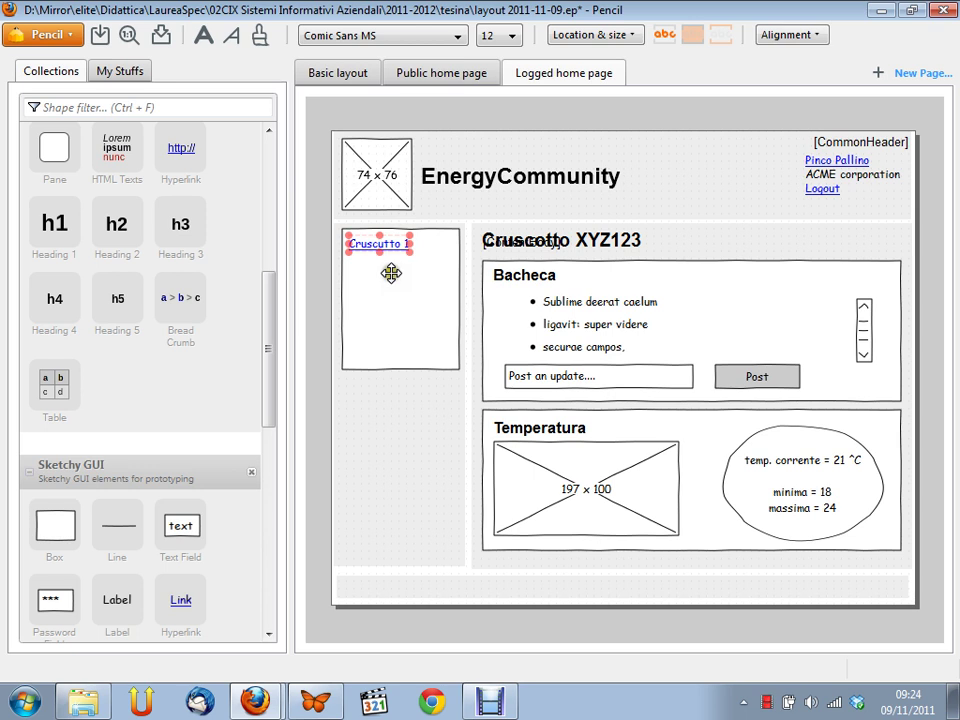
key("Escape")
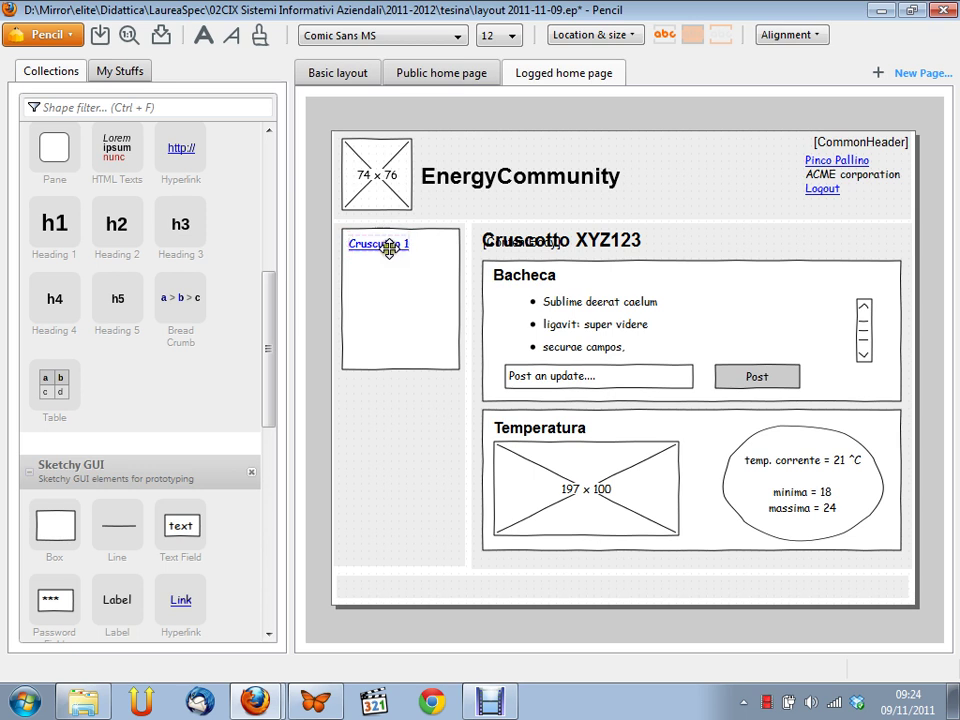
left_click_drag(389, 246, 390, 263)
left_click(390, 262)
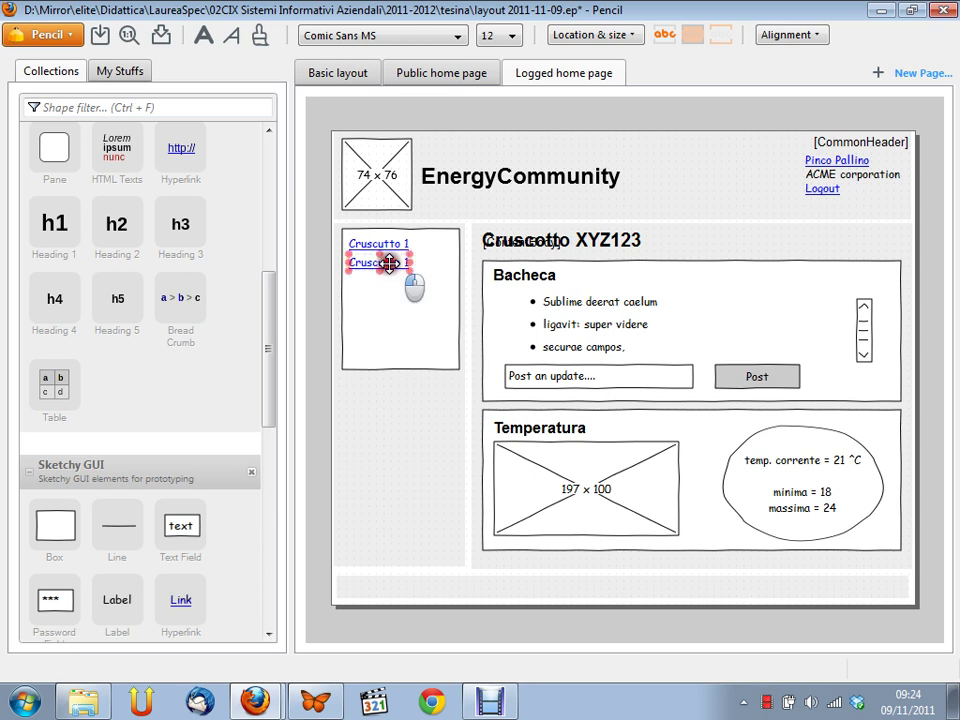
double_click(397, 262)
left_click(406, 261)
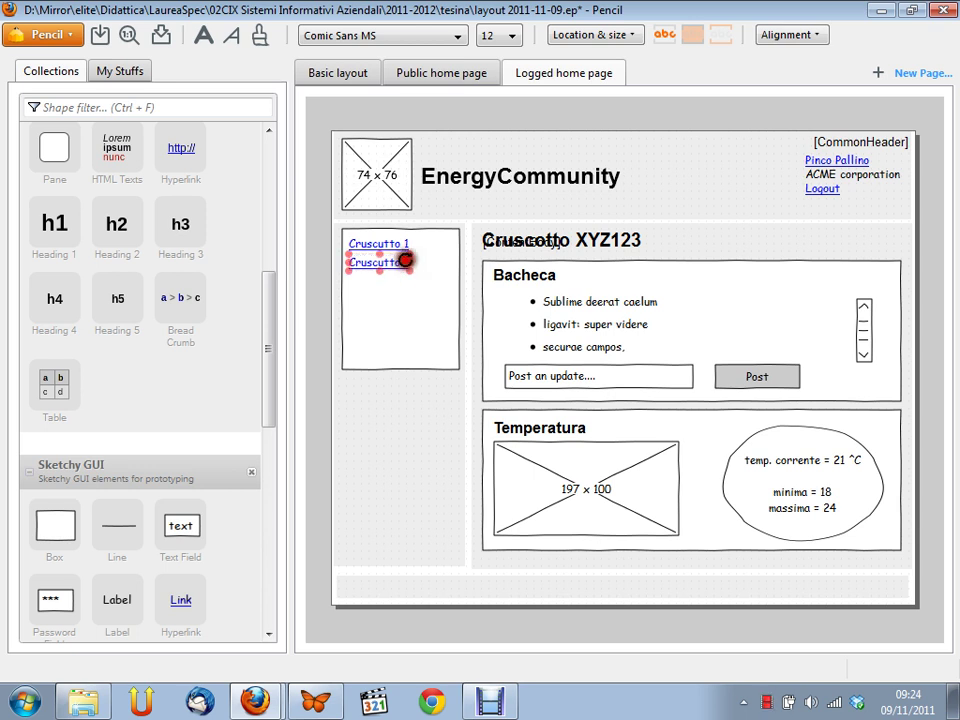
left_click(398, 265)
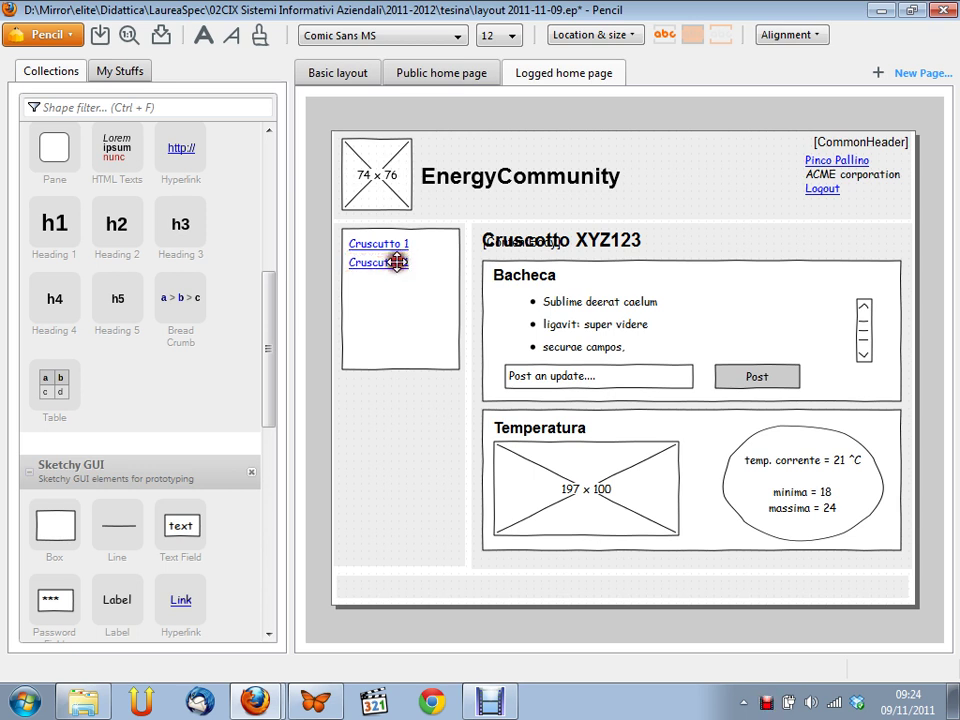
Step: Change the text of the second sidebar link to "Temperature"
double_click(397, 262)
type("Temep")
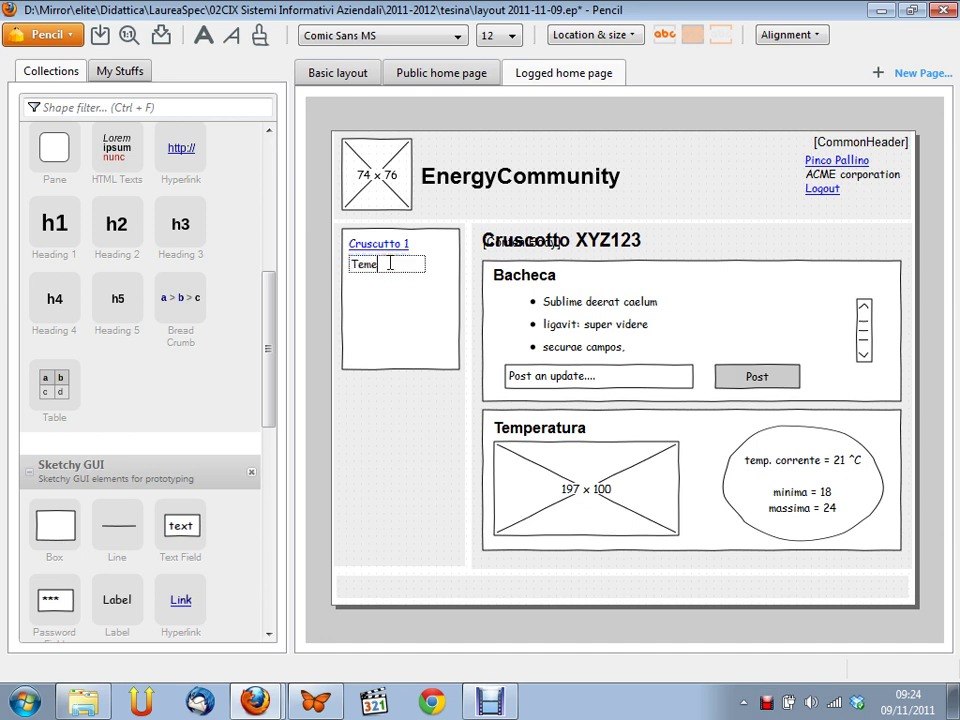
key("BackSpace")
key("BackSpace")
type("peratura")
left_click(375, 291)
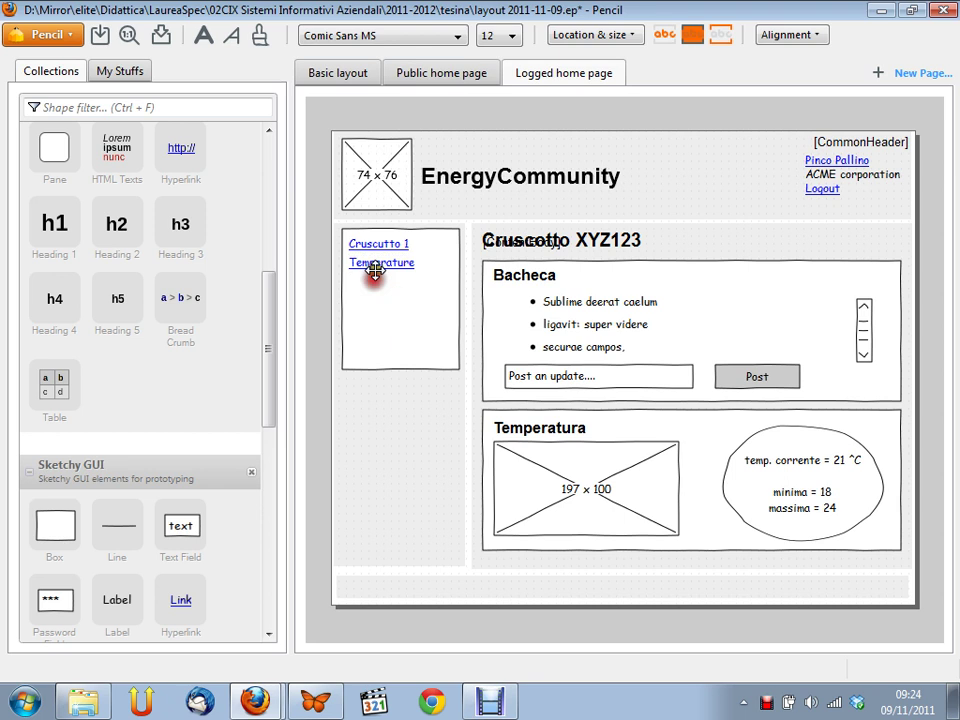
Step: Duplicate the "Temperature" link directly below itself and set the copy's text to "Elettricità"
left_click(375, 263)
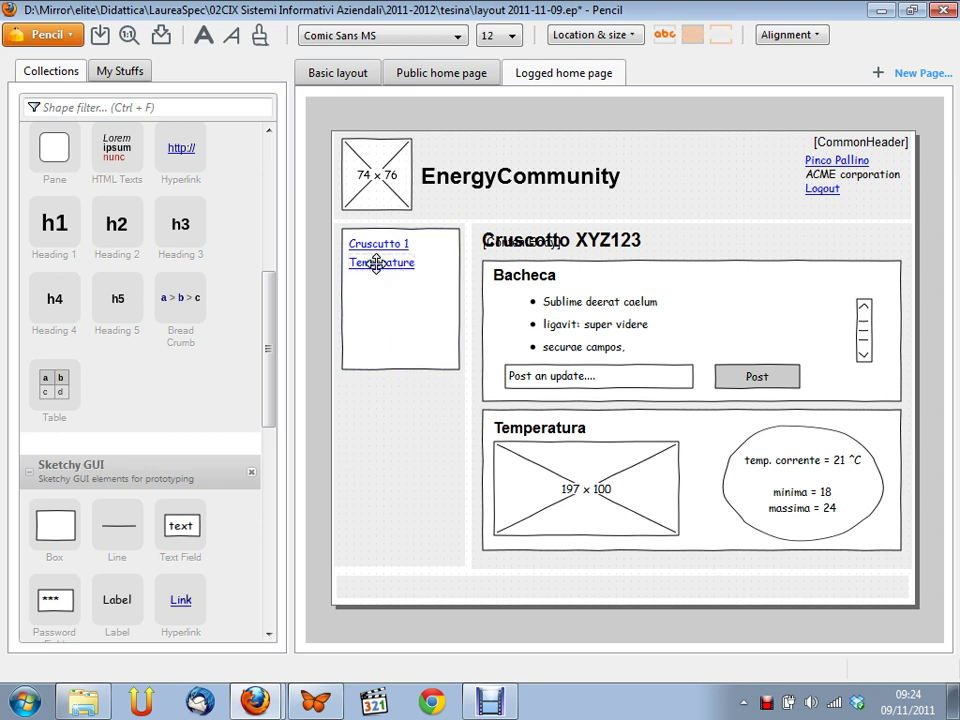
left_click_drag(376, 263, 377, 286)
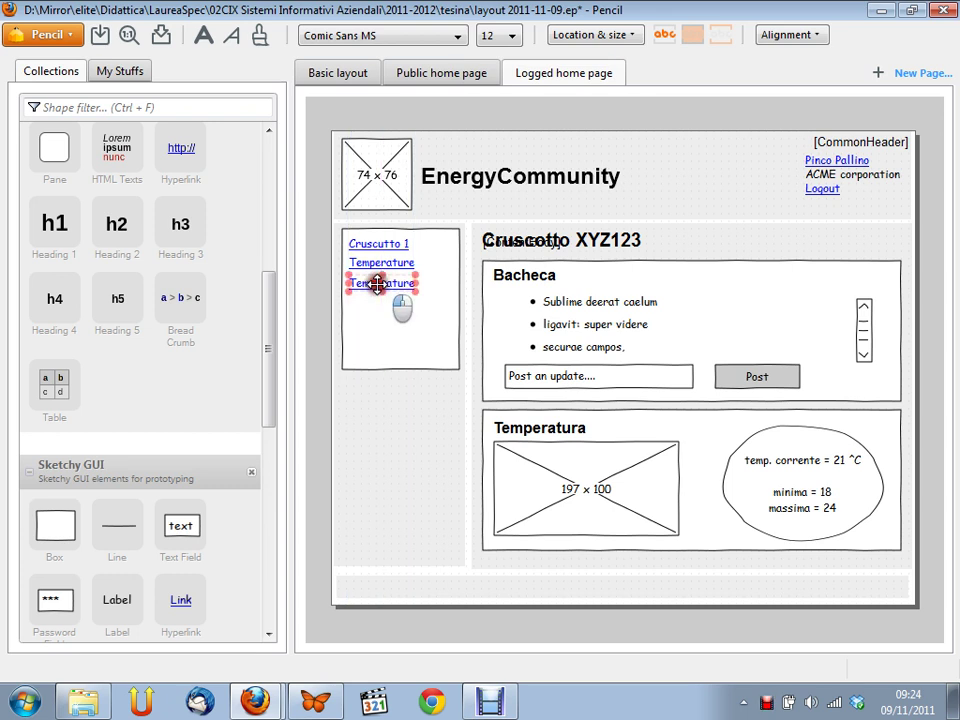
double_click(377, 285)
type("E")
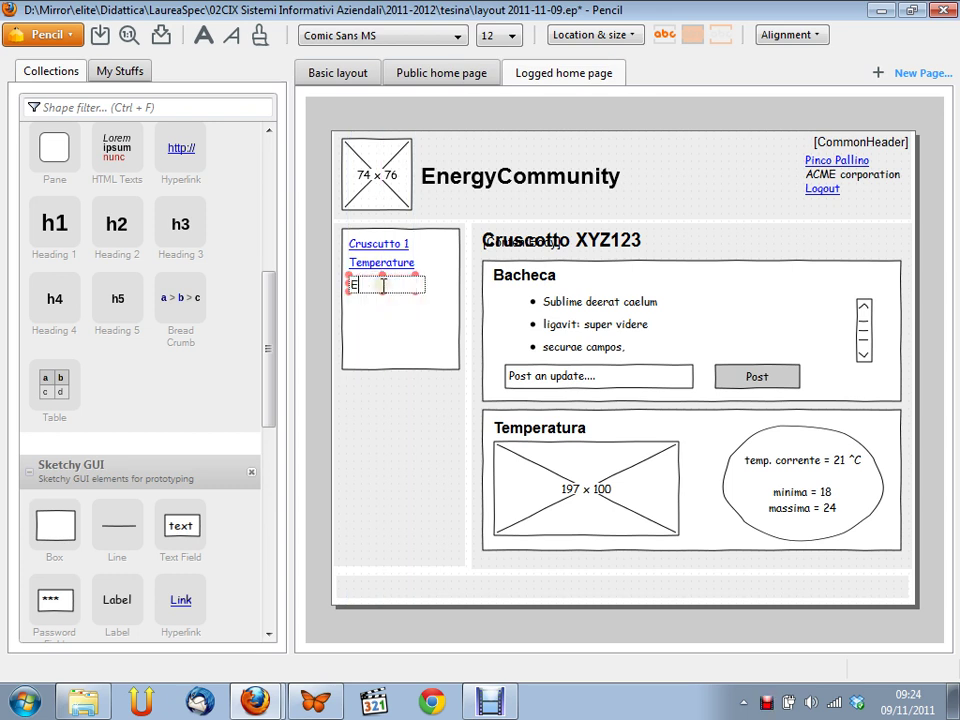
type("lettricità")
key("Return")
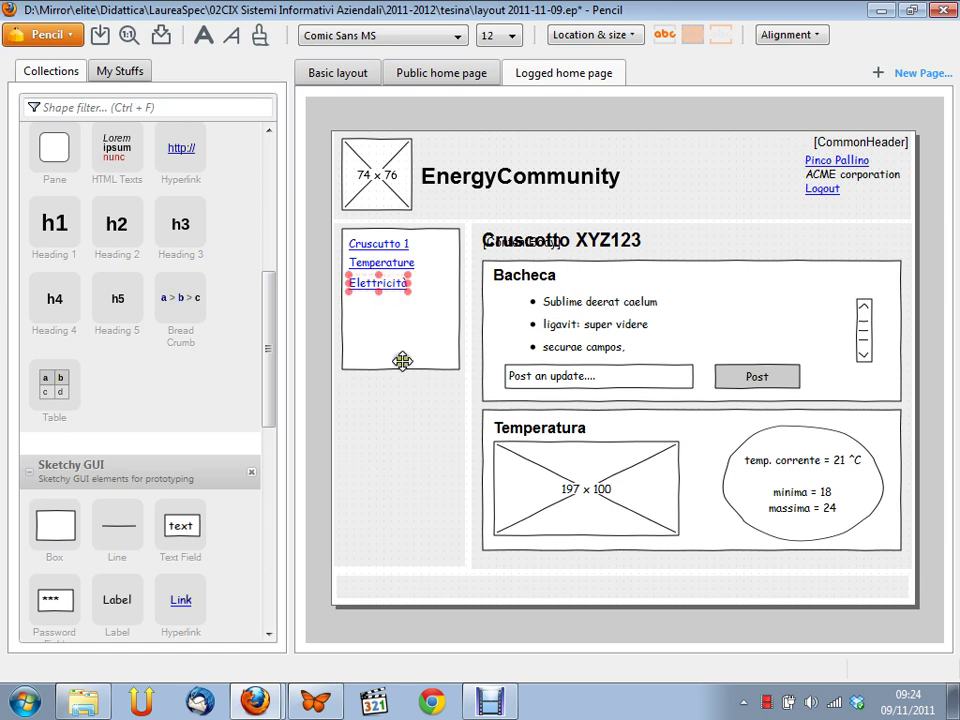
left_click(397, 445)
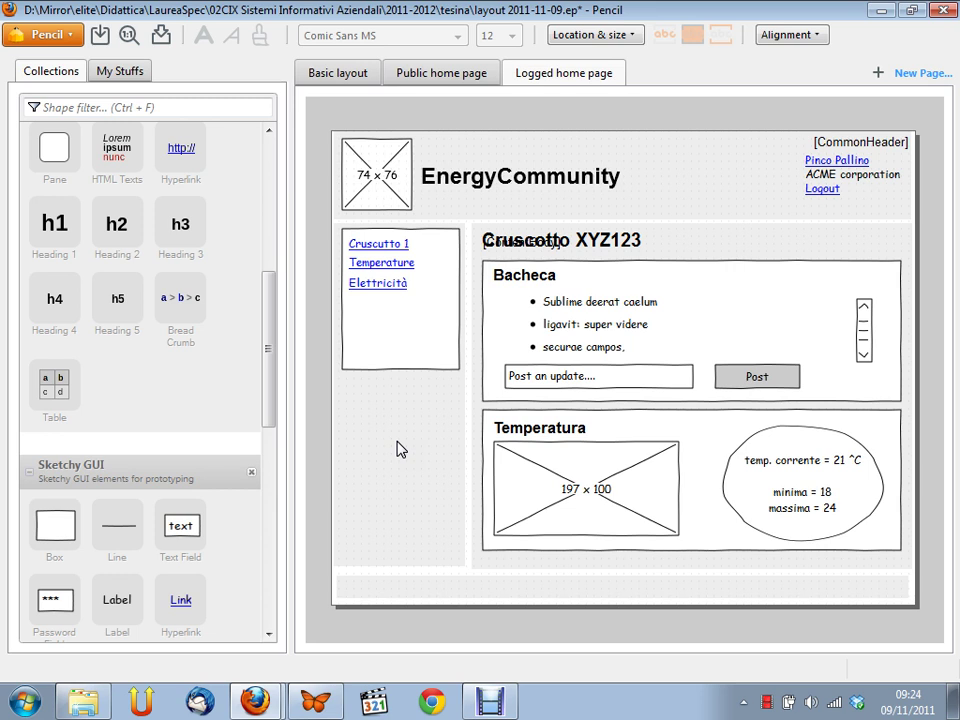
Step: Switch to the functional analysis mind map in FreeMind and examine the functions under the Gestione cruscotti and Gestione bacheca branches
key("alt+Tab")
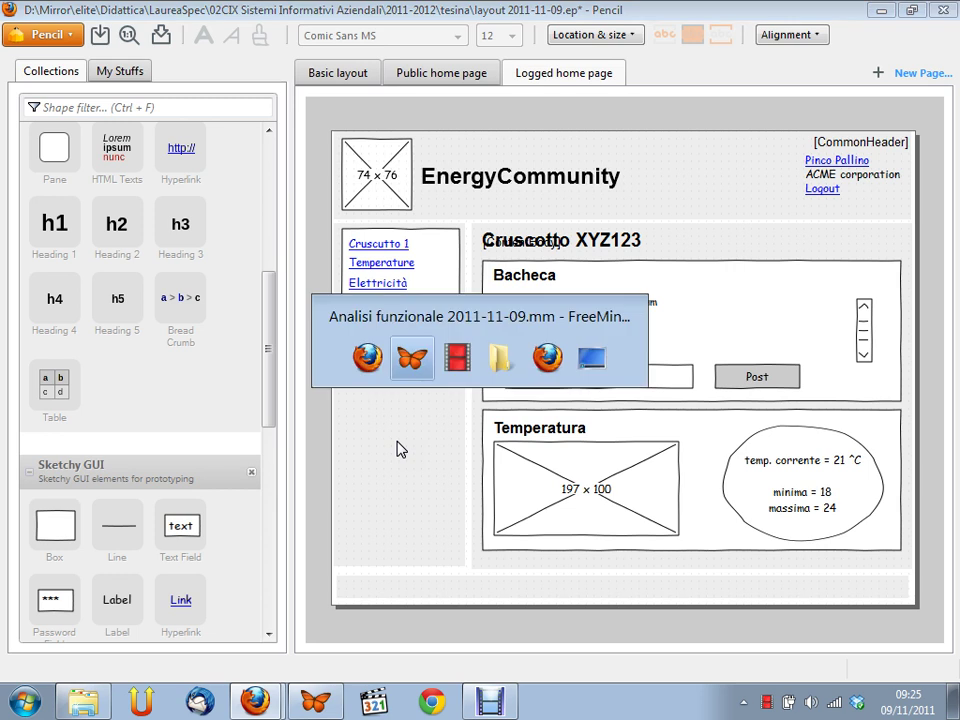
left_click(397, 447)
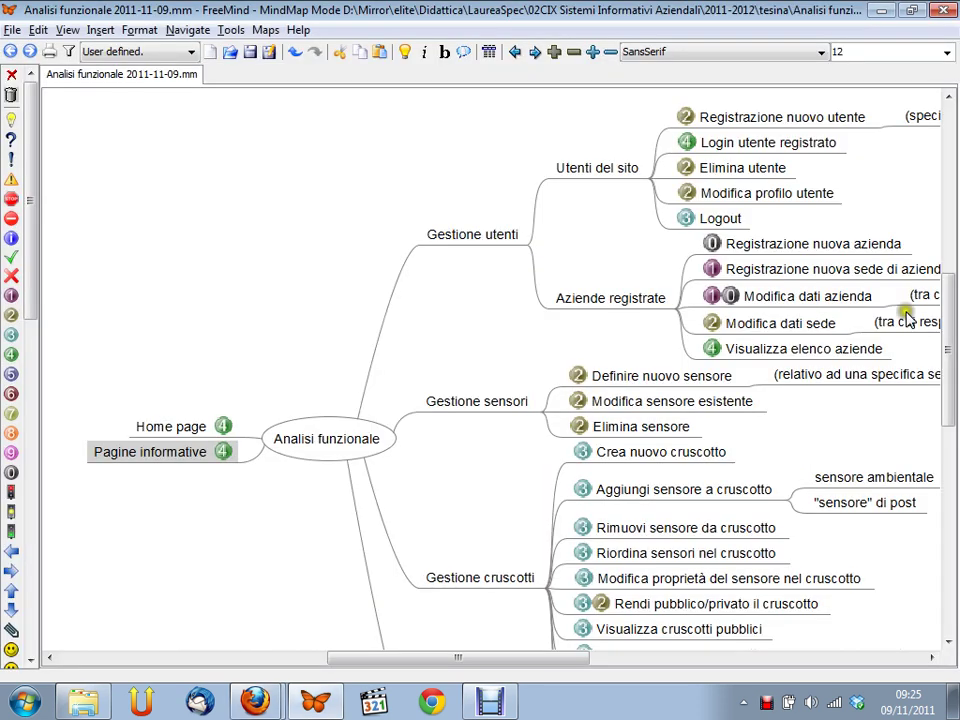
left_click(902, 313)
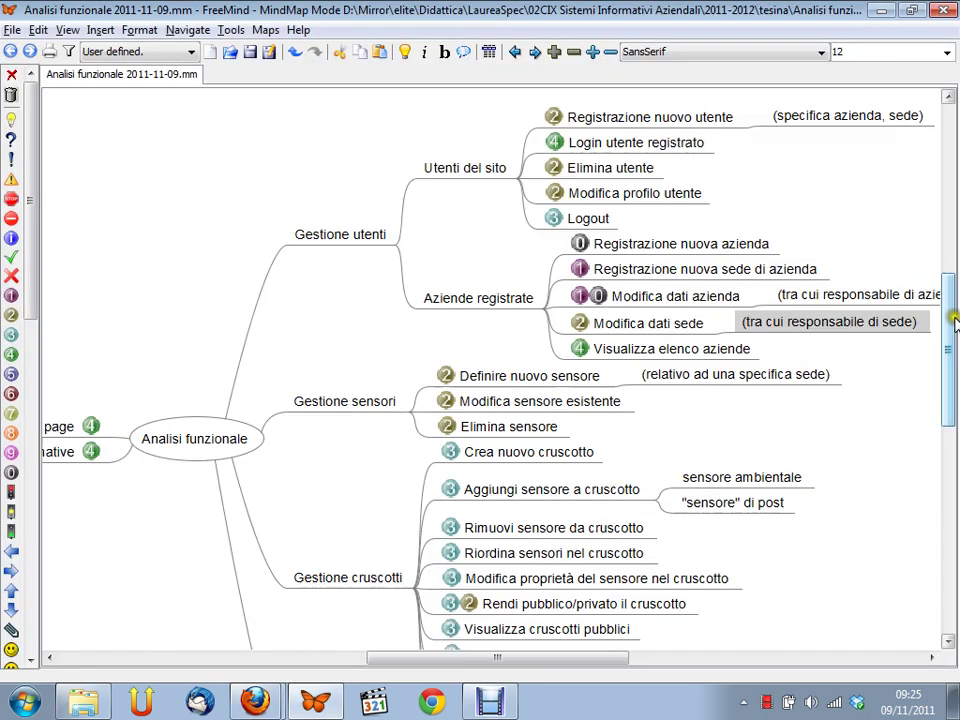
left_click_drag(954, 320, 949, 392)
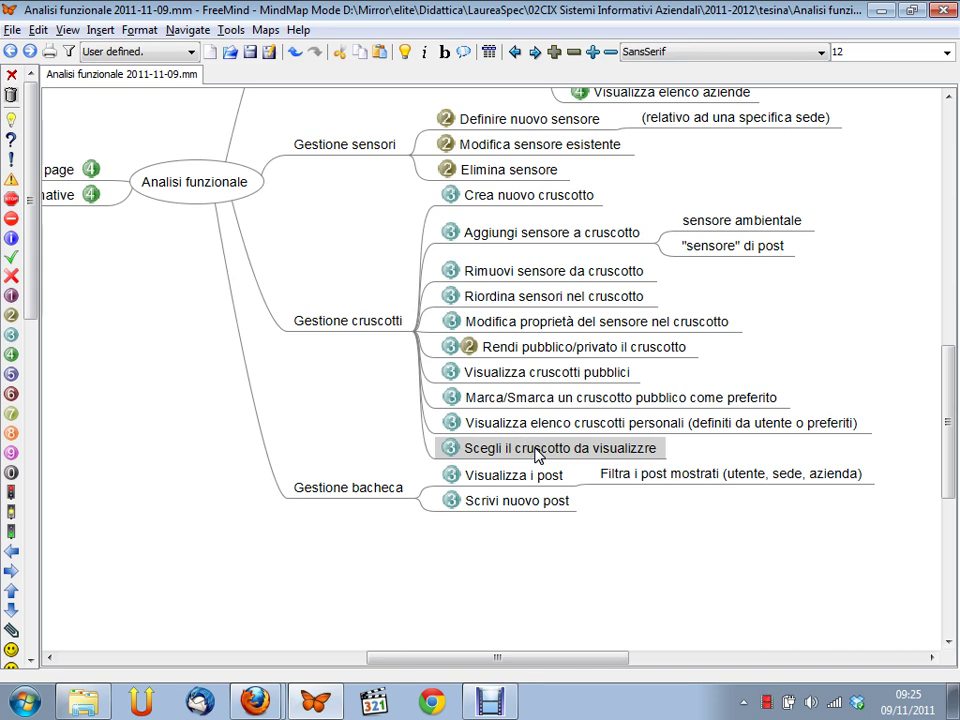
key("alt+Tab")
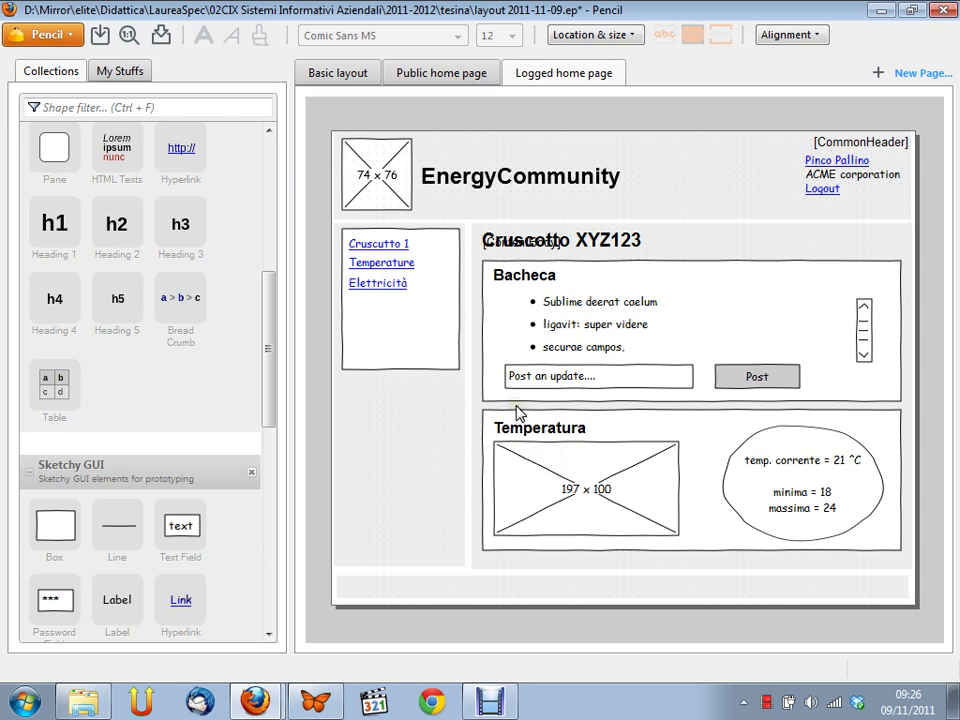
left_click(464, 394)
key("alt+Tab")
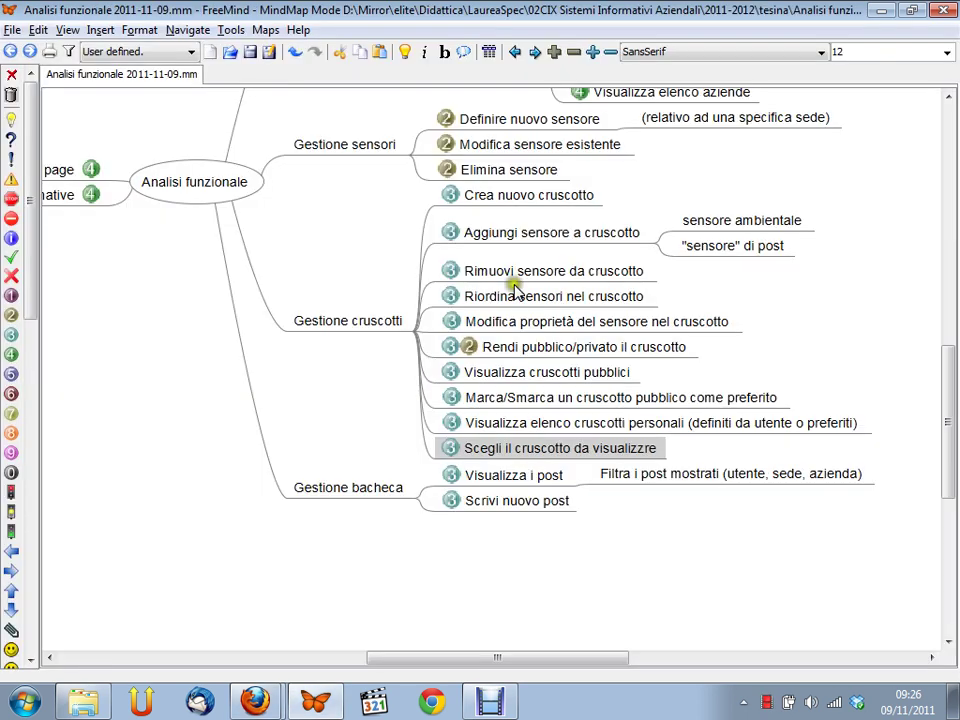
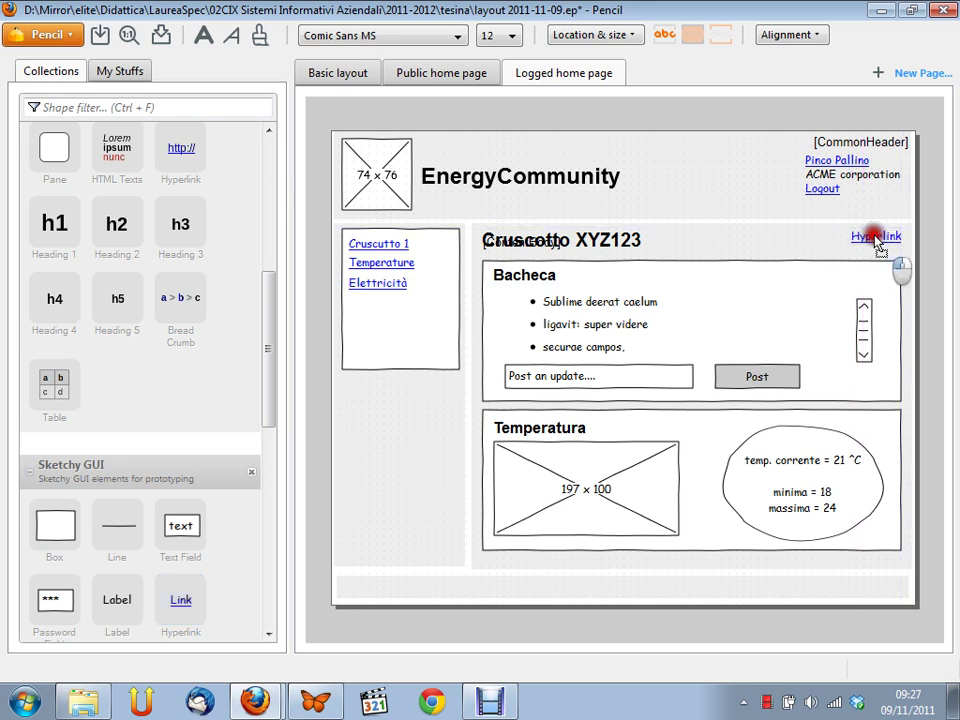
Step: In Pencil, add a sketchy Hyperlink reading "Edit" at the far end of the "Cruscotto XYZ123" title row
double_click(876, 238)
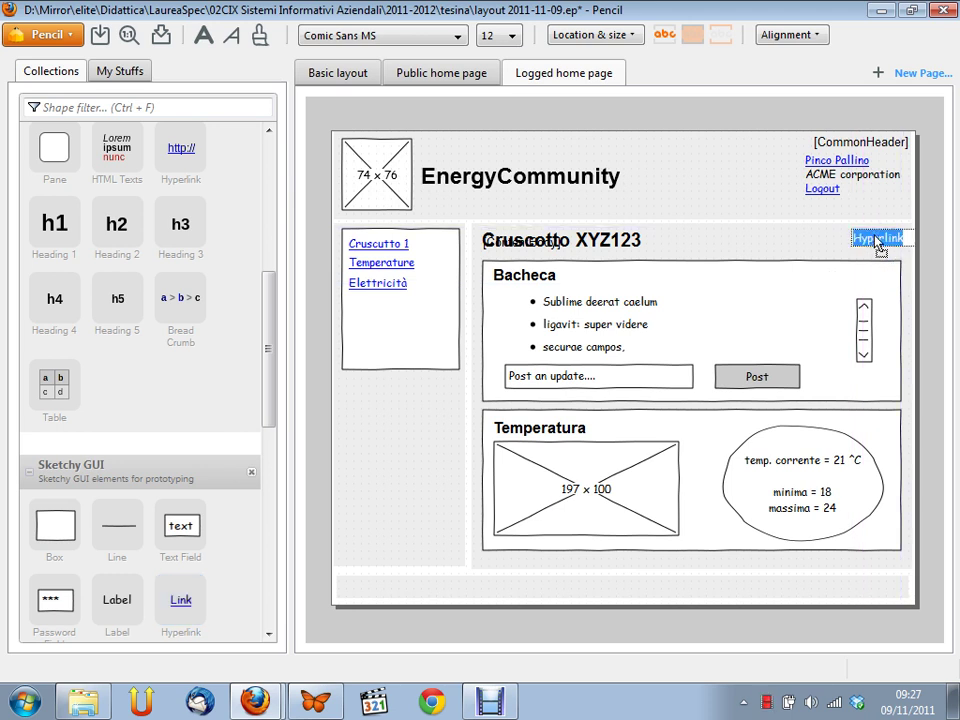
type("Edit")
key("Return")
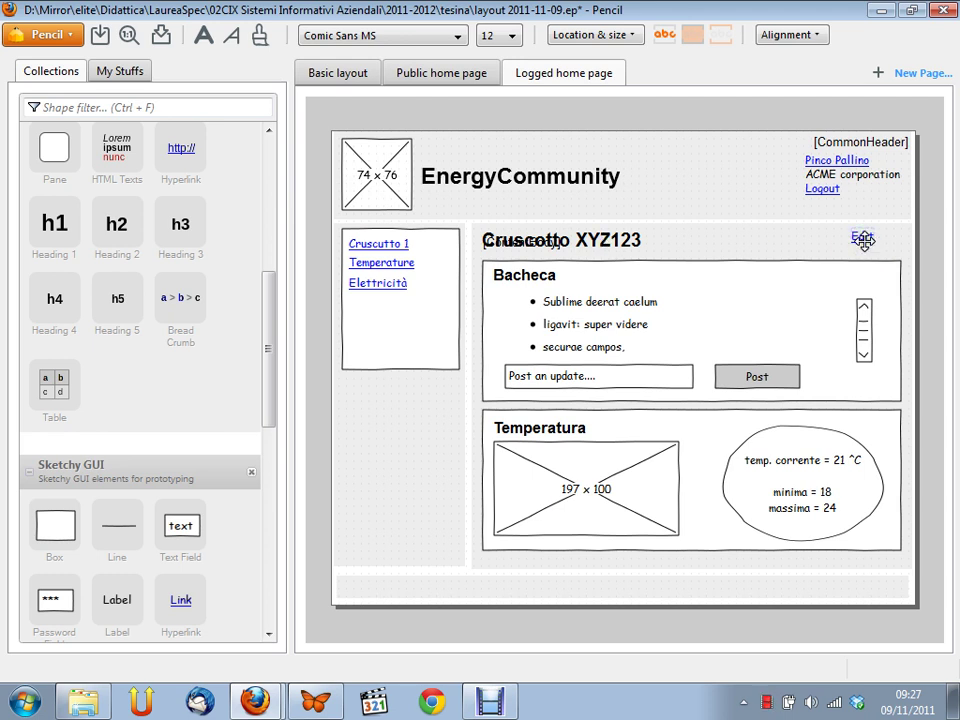
left_click(810, 240)
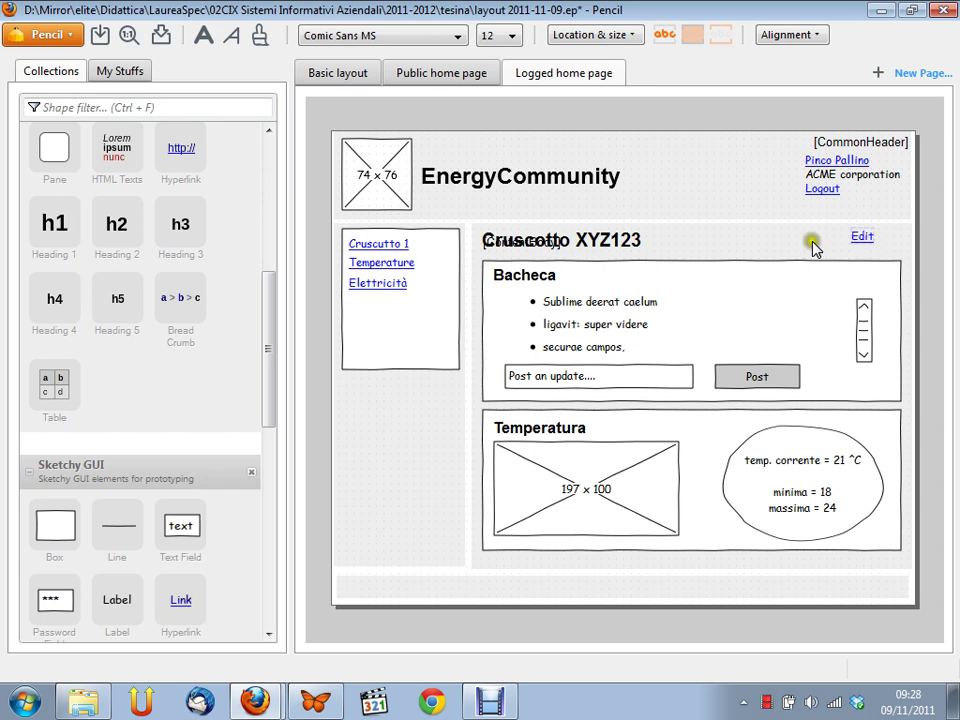
left_click(863, 237)
left_click_drag(863, 237, 876, 236)
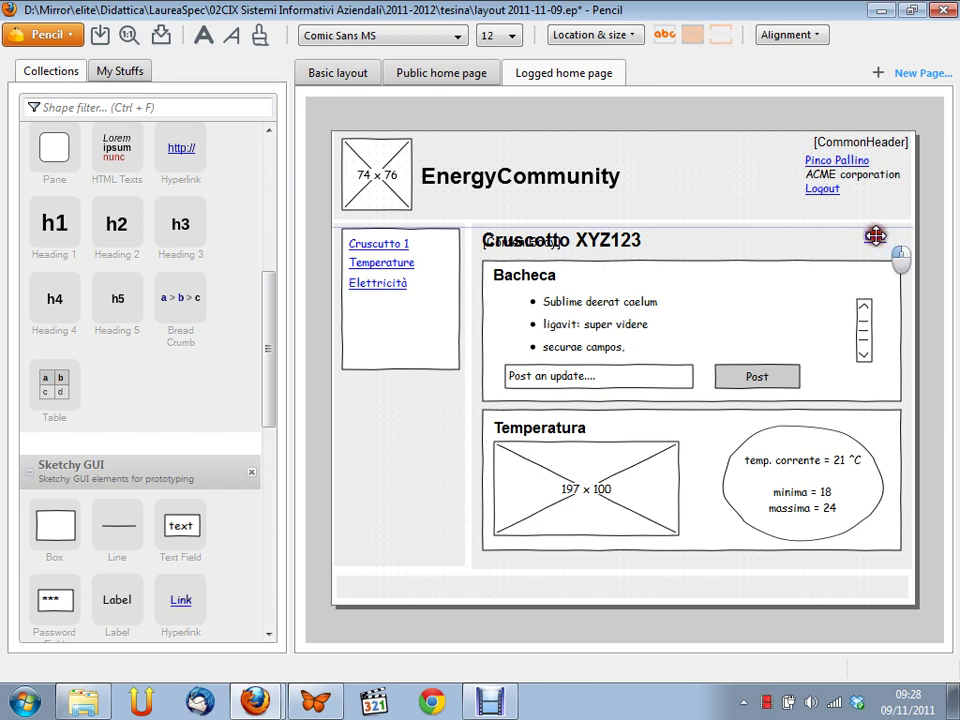
left_click(915, 245)
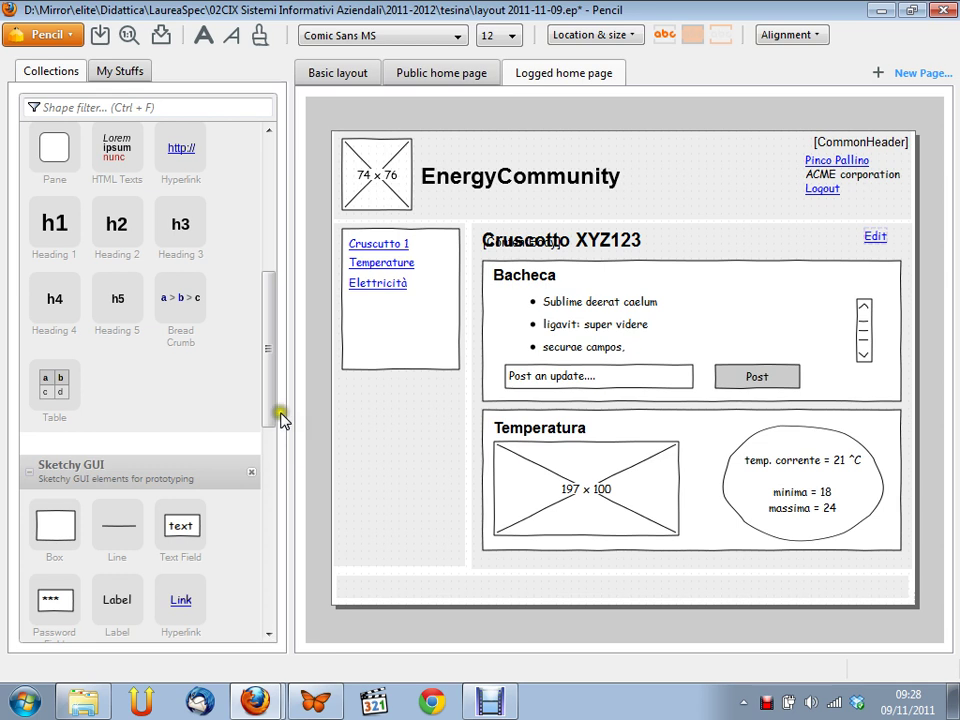
Step: Add a sketchy Button labelled "Crea" at the bottom of the sidebar box and narrow it to leave room beside it
left_click(270, 519)
left_click(269, 521)
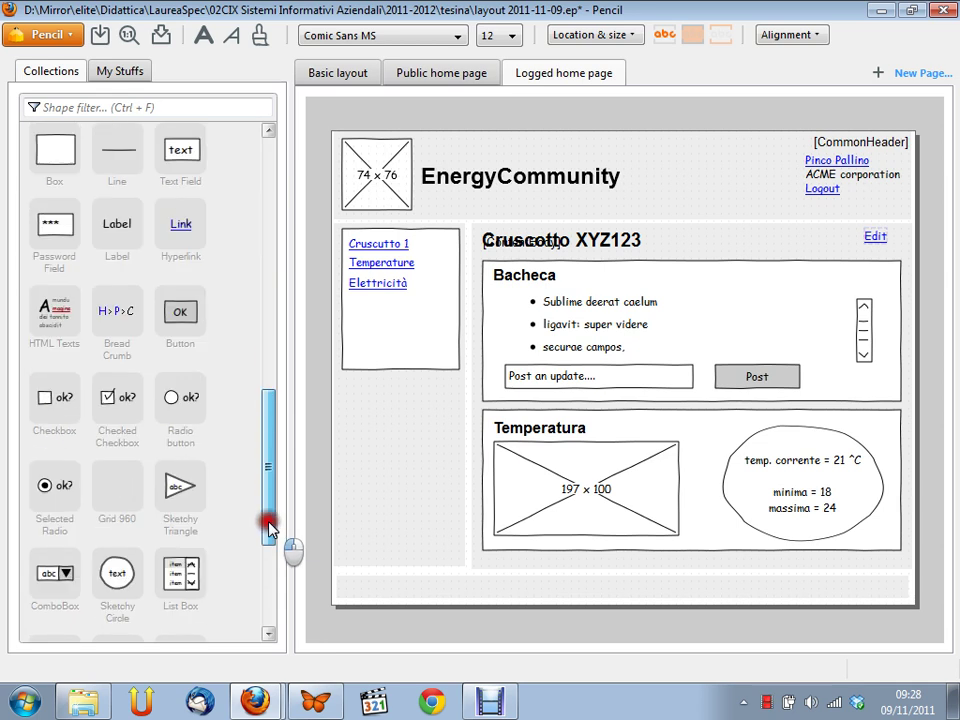
left_click_drag(182, 322, 410, 352)
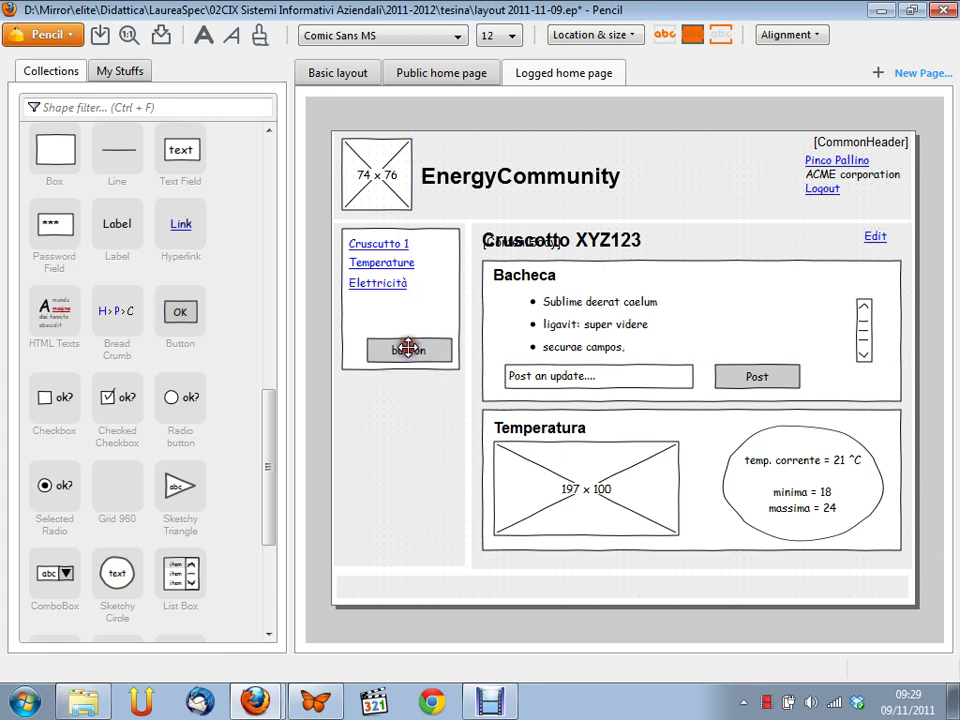
double_click(410, 350)
type("Cr")
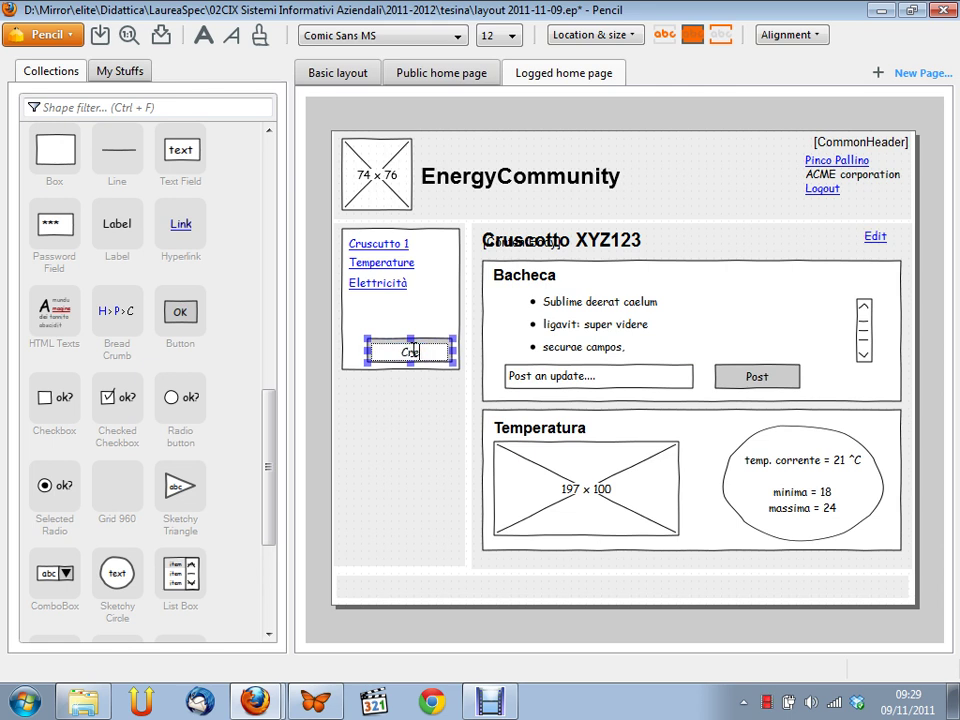
type("ea")
left_click(381, 349)
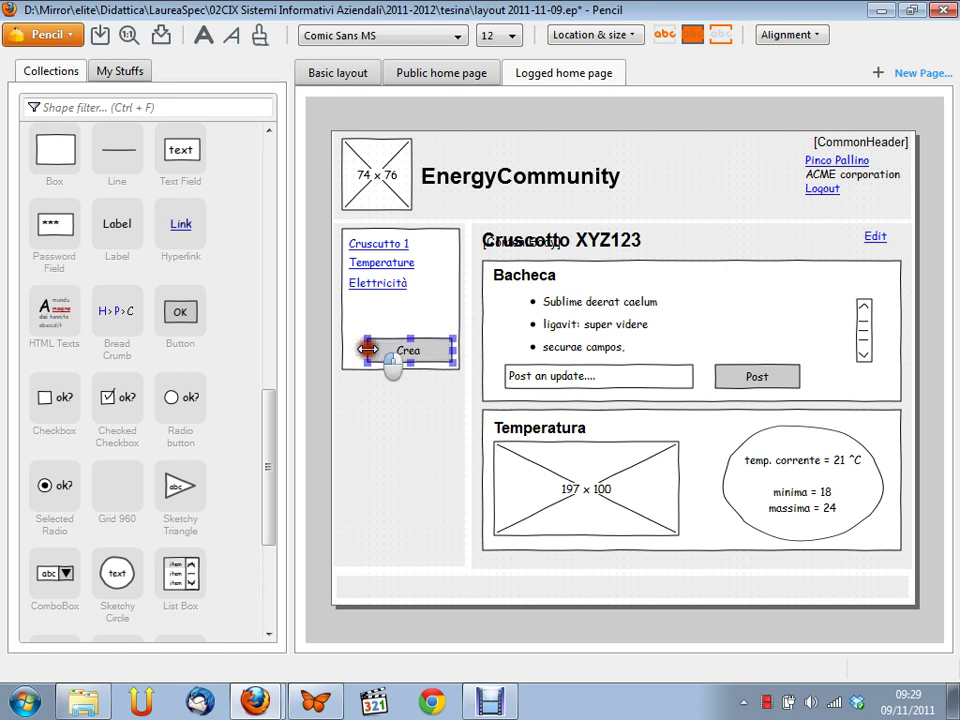
left_click_drag(393, 349, 405, 349)
Step: Add a sketchy Text Field beside the "Crea" button at the bottom of the sidebar box and set its text to "Nuovo cuscotto"
left_click_drag(183, 185, 437, 351)
left_click_drag(525, 350, 371, 347)
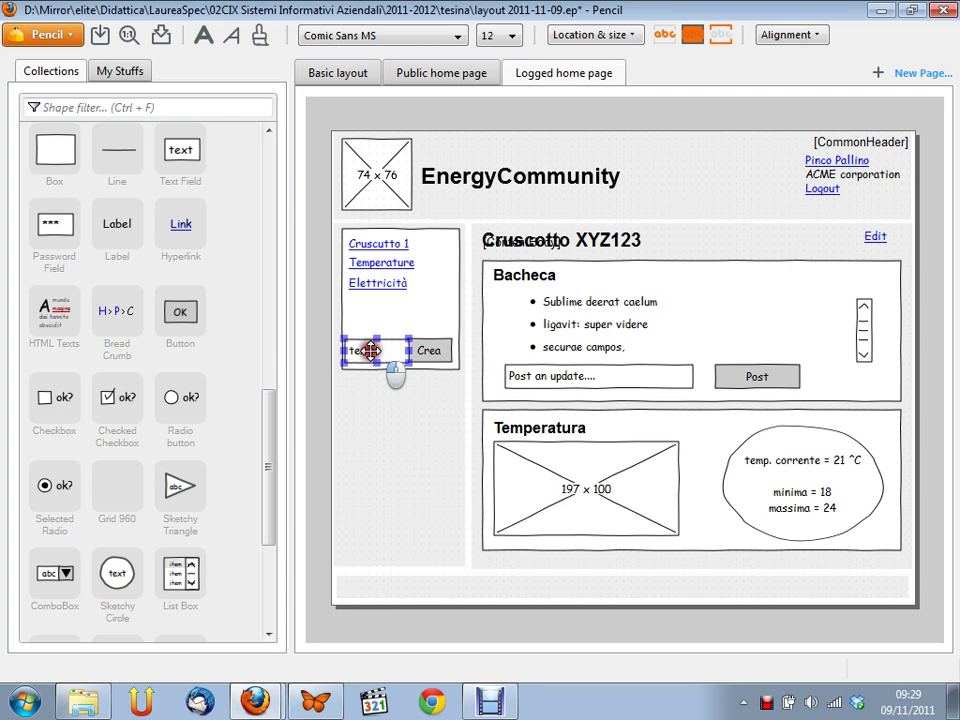
left_click(362, 350)
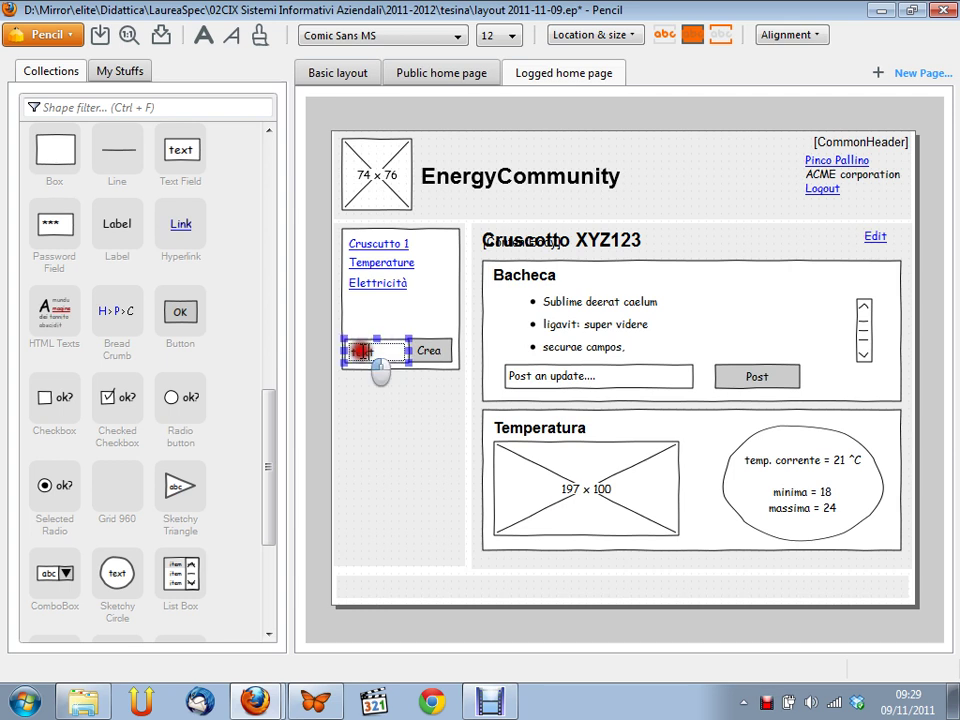
double_click(367, 350)
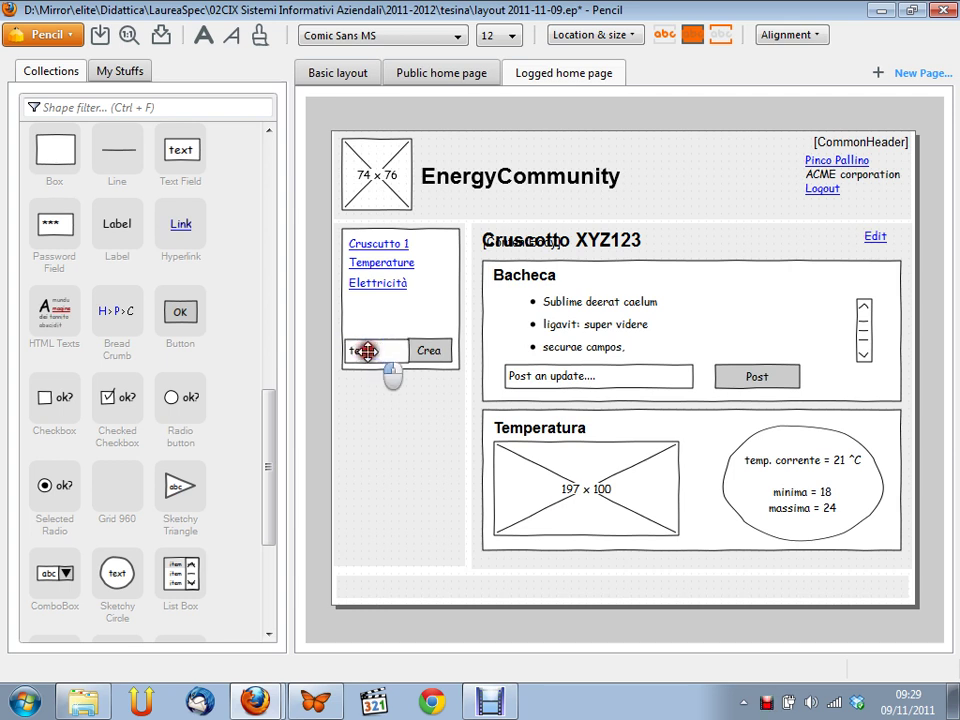
left_click(367, 350)
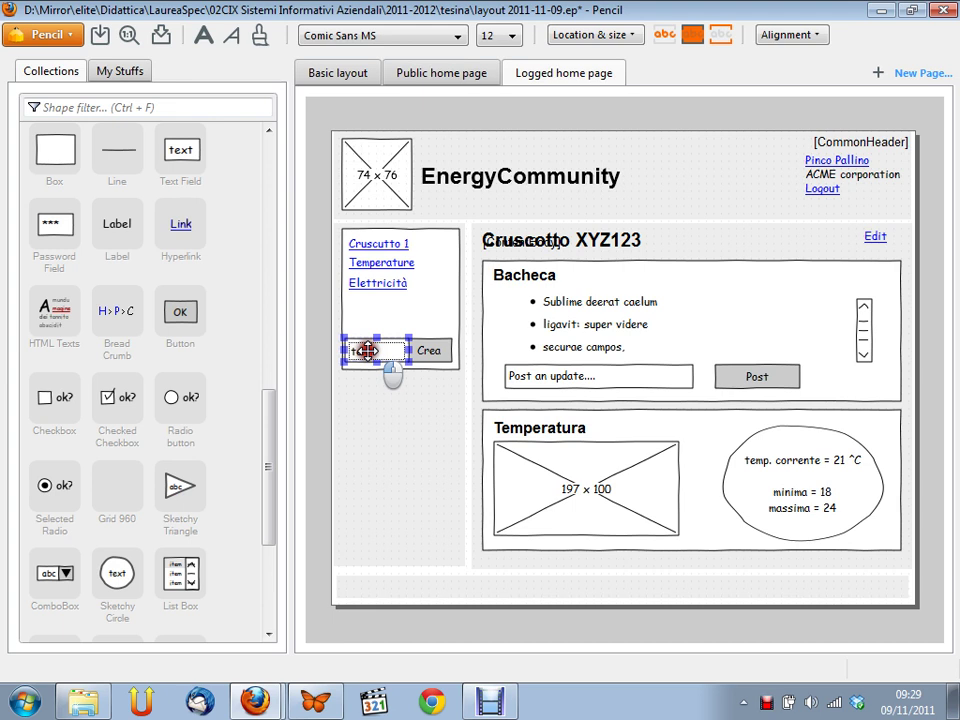
double_click(381, 350)
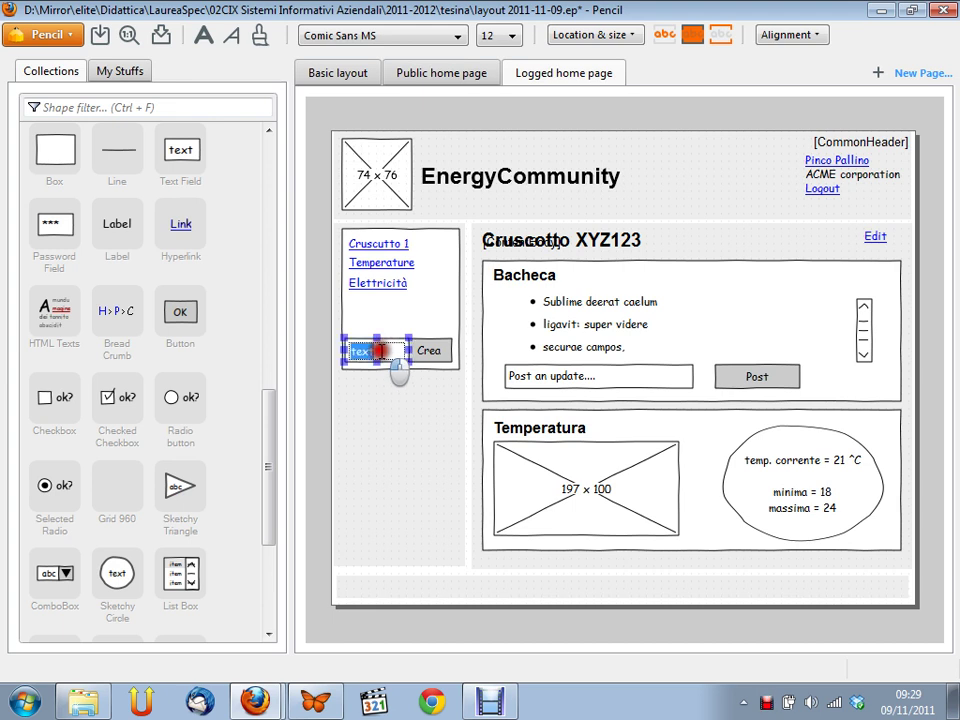
left_click(337, 349)
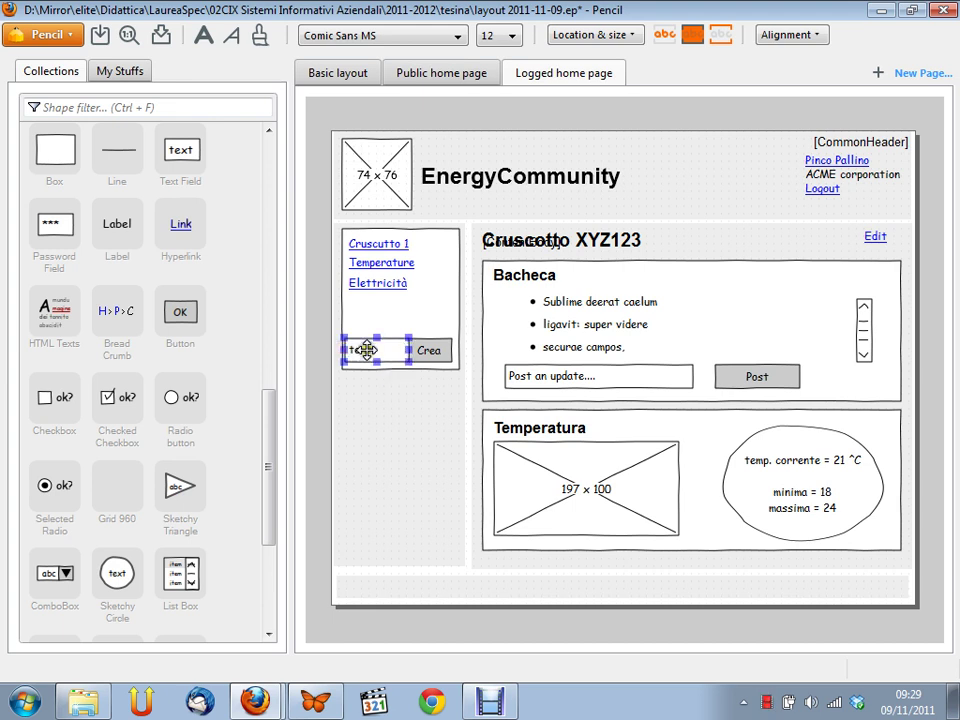
double_click(366, 349)
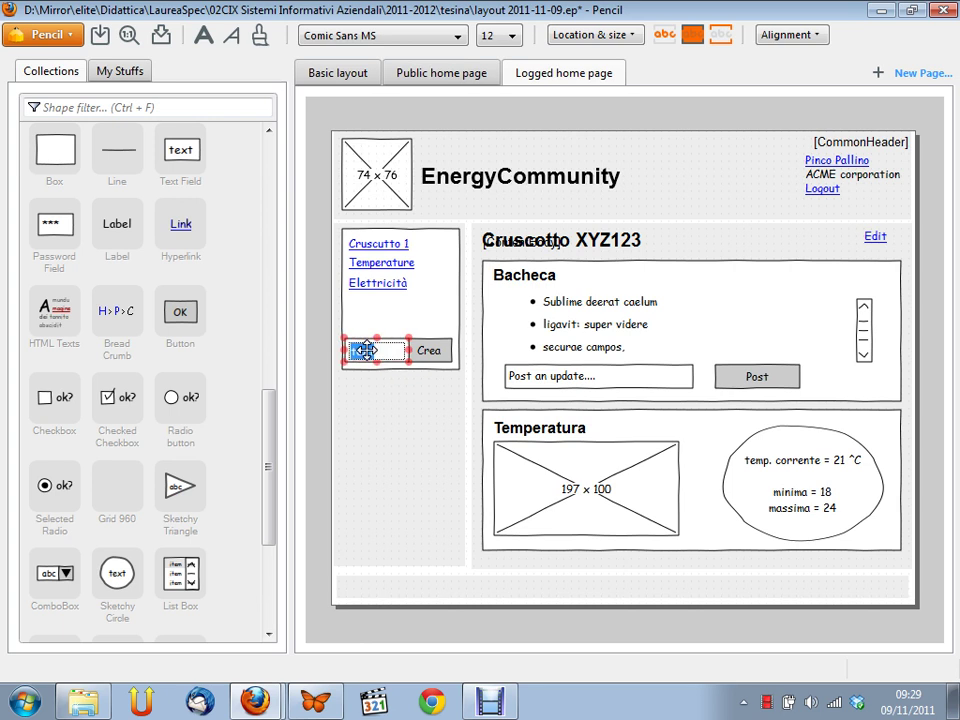
type("Nuovo")
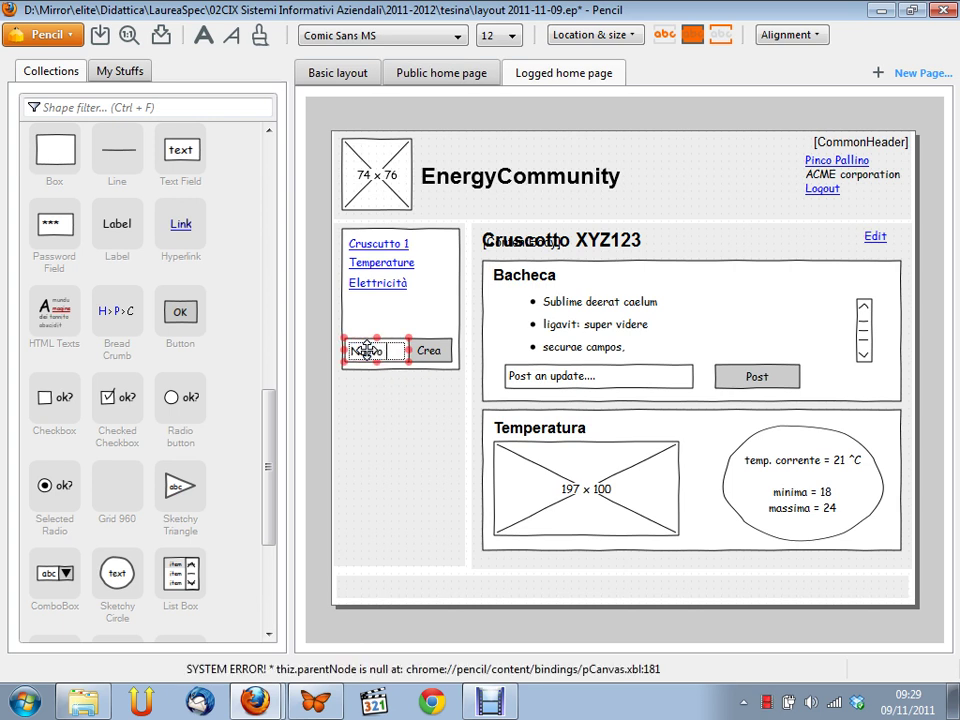
type(" cu")
key("BackSpace")
type("ruscotto")
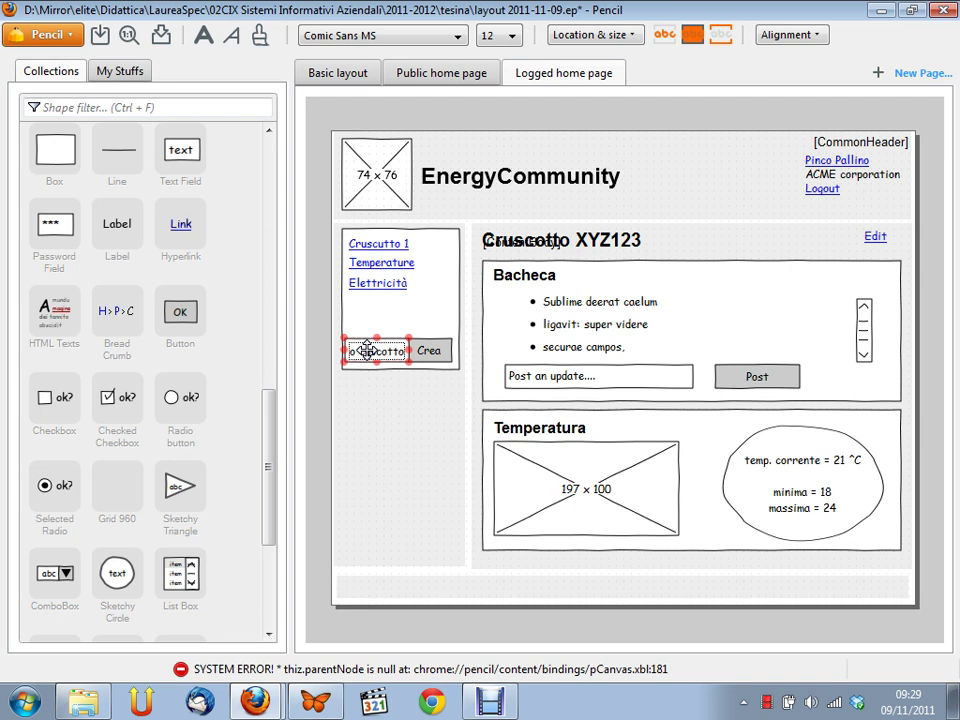
key("Return")
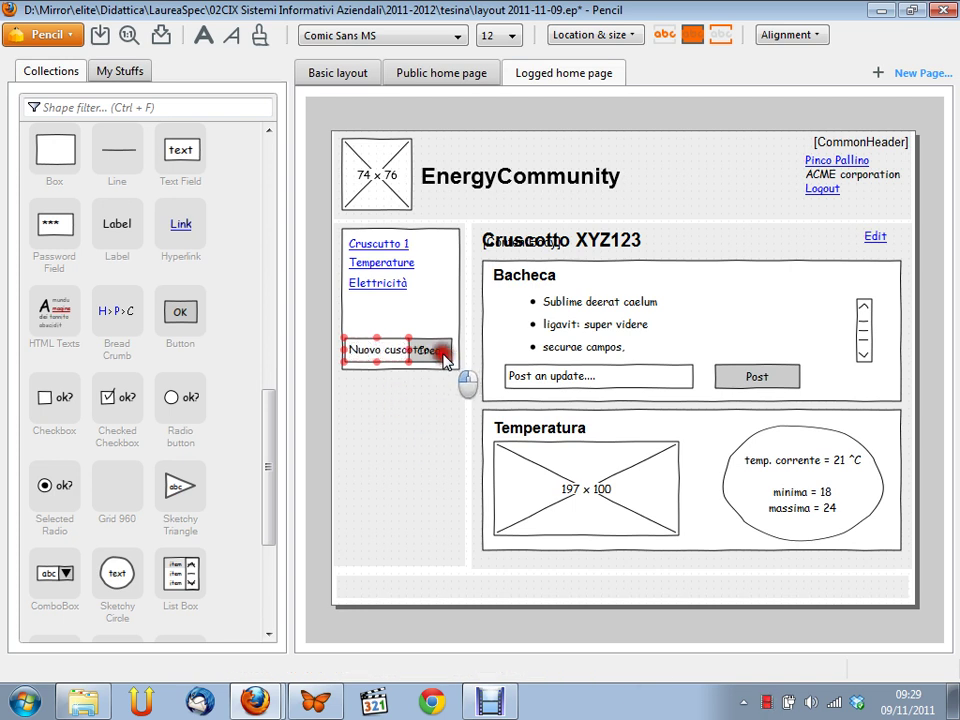
left_click(426, 424)
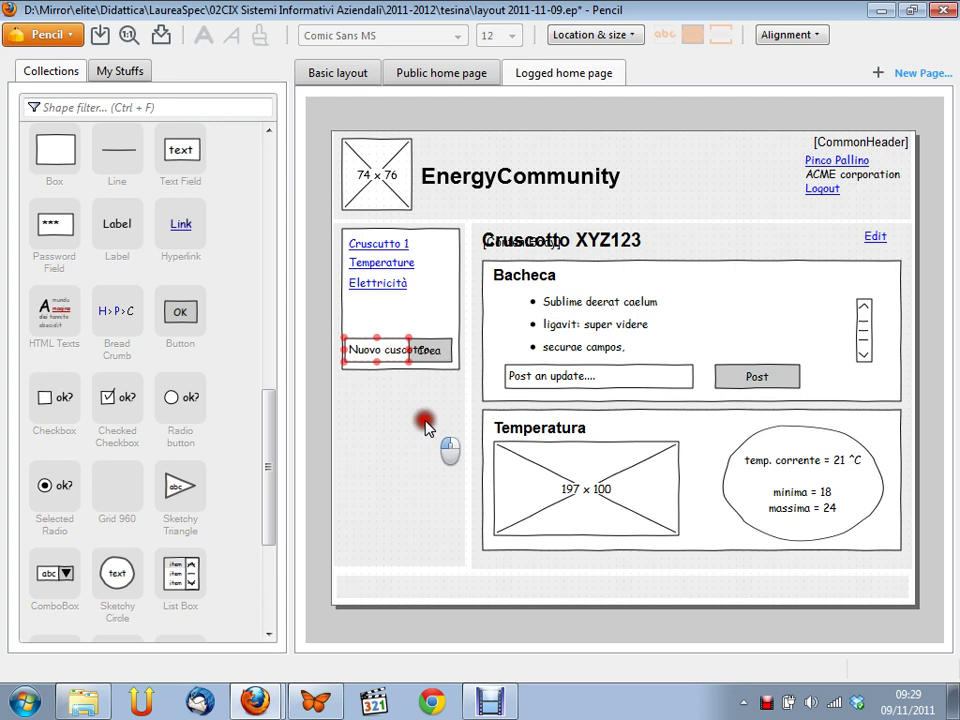
Step: Bring the sidebar's "Crea" button to the front, over the overflowing text of the neighbouring field, and save the document
left_click(450, 346)
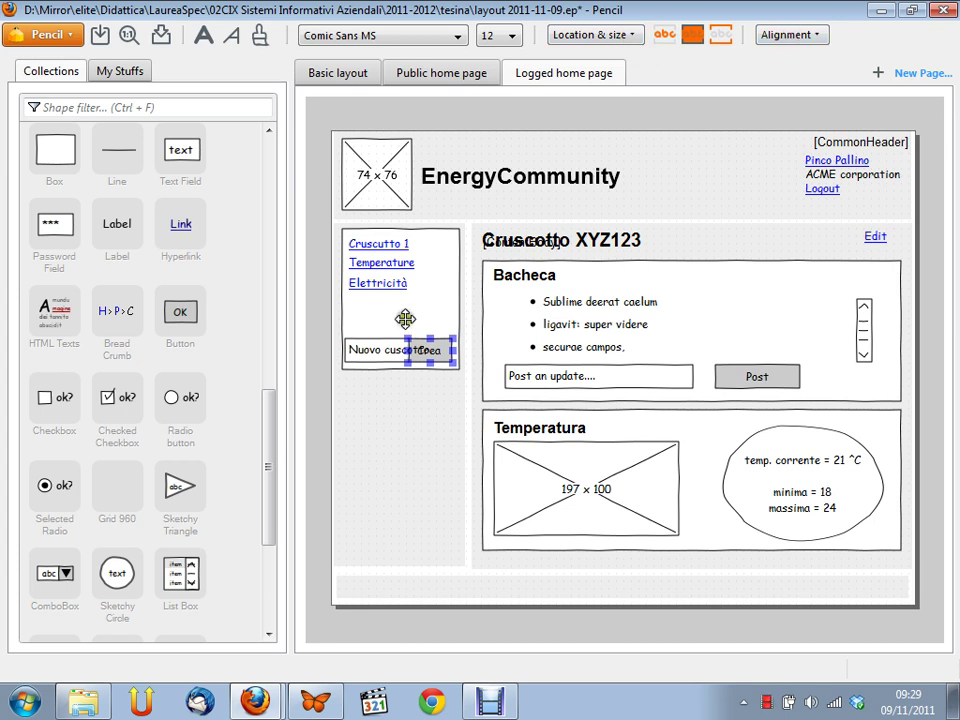
right_click(442, 348)
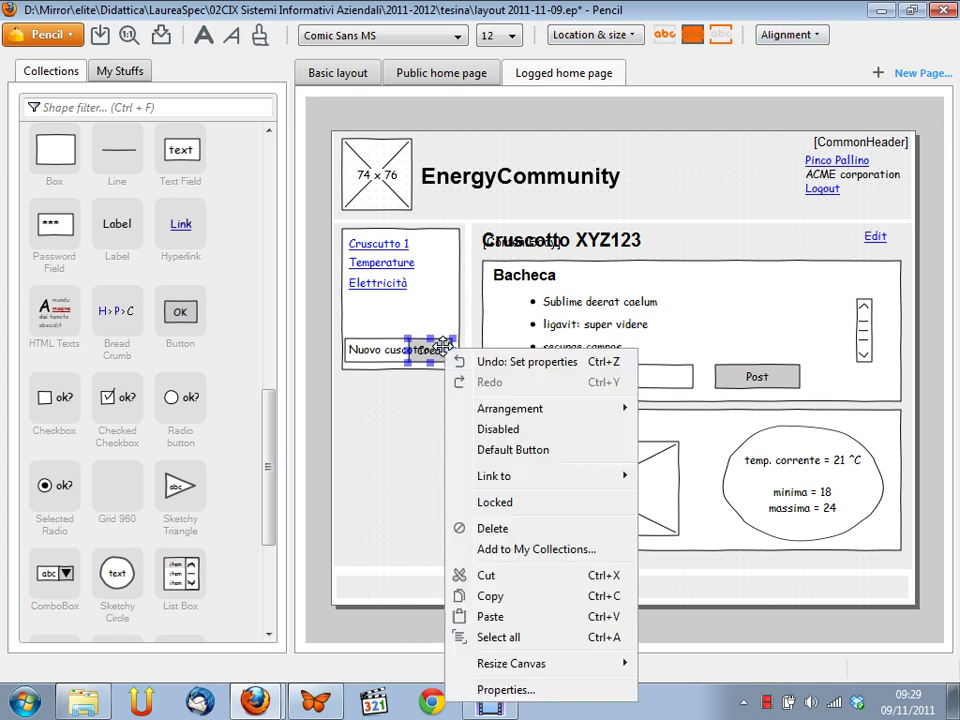
mouse_move(560, 408)
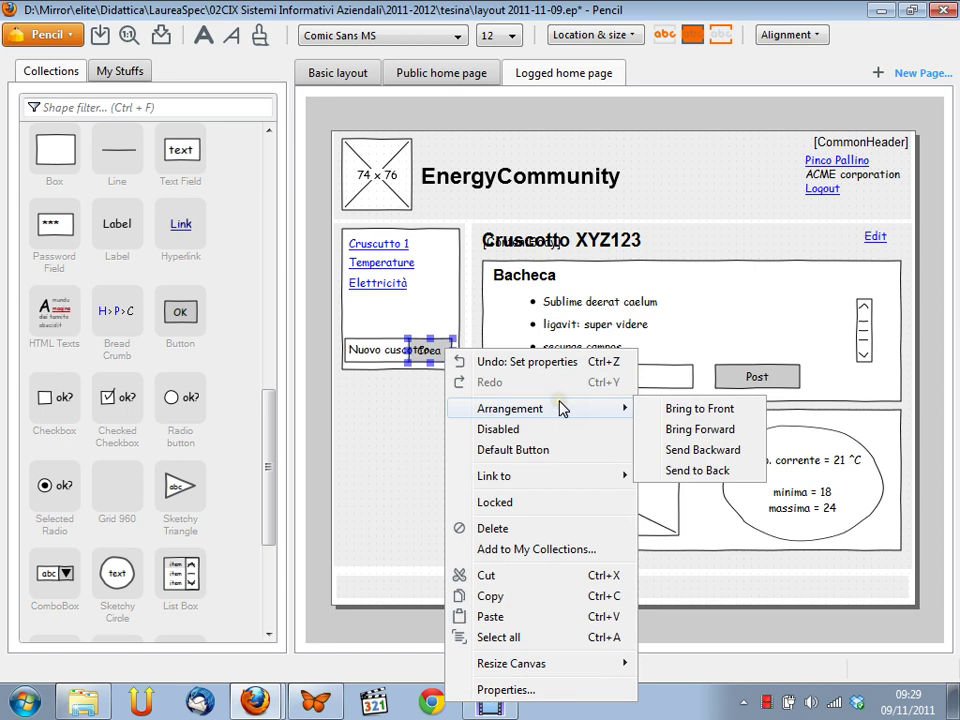
left_click(680, 408)
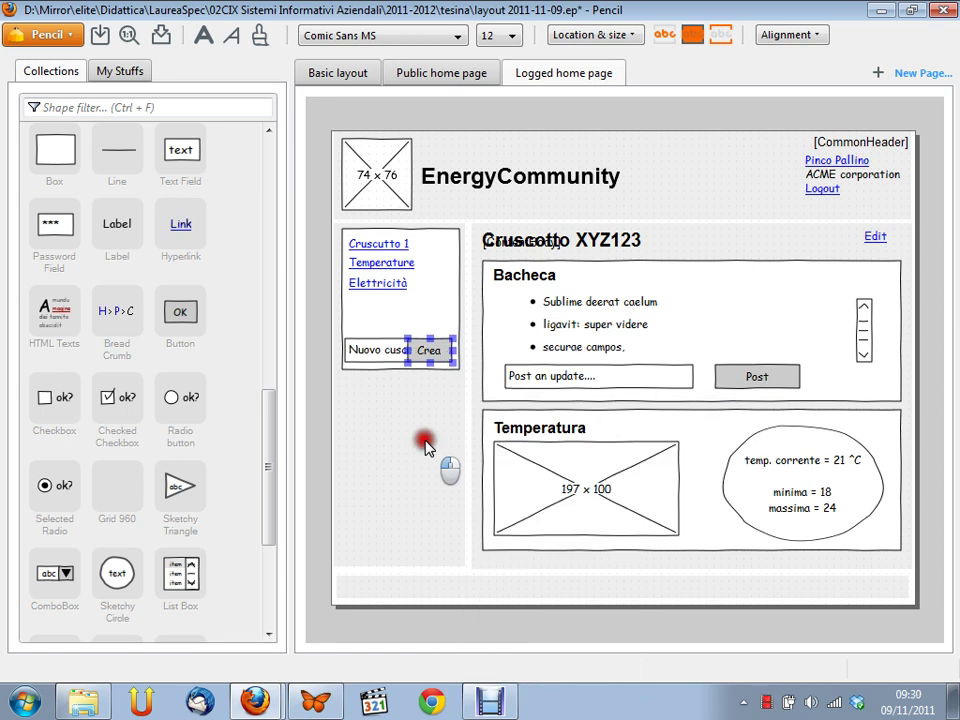
left_click(425, 447)
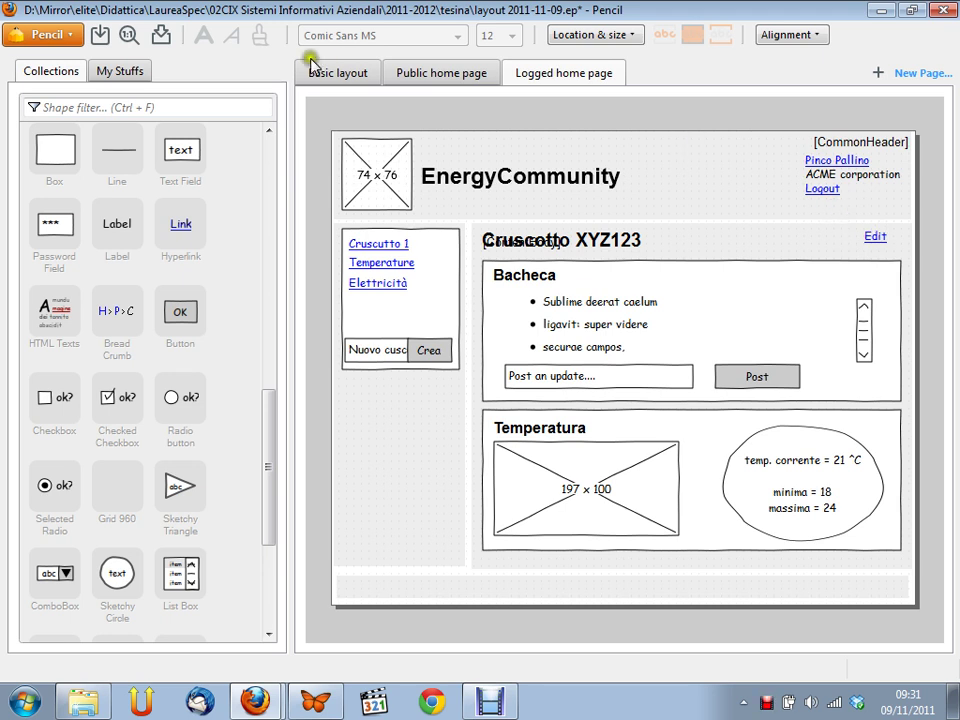
left_click(99, 34)
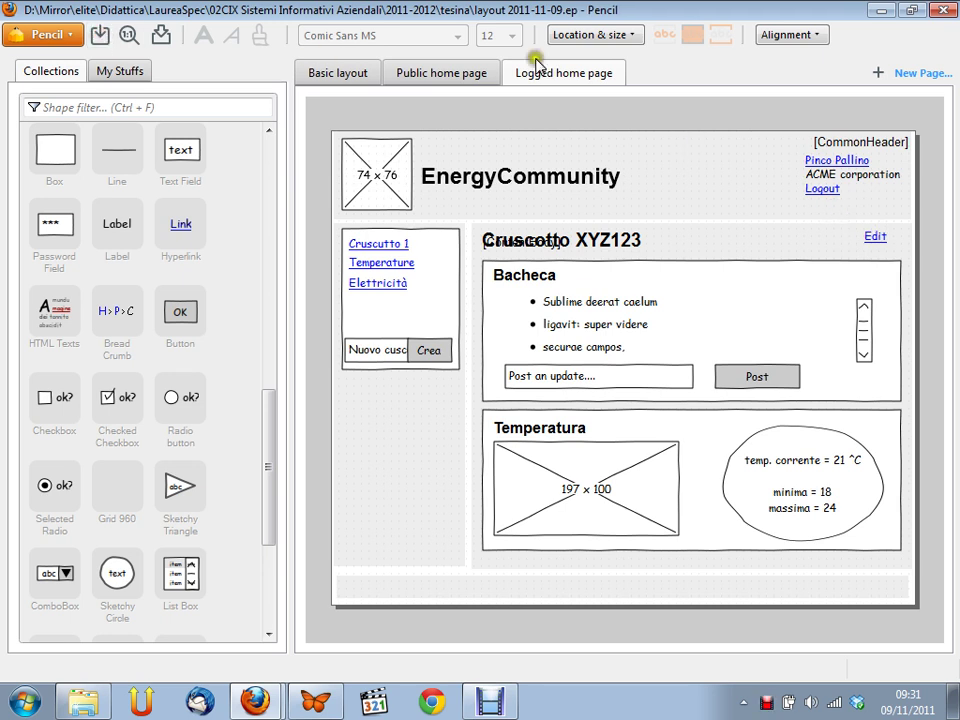
Step: Create a new page titled "Gestione cruscotto (Crea/Modifica)" with the Basic layout page as background, and return to the Logged home page
left_click(58, 28)
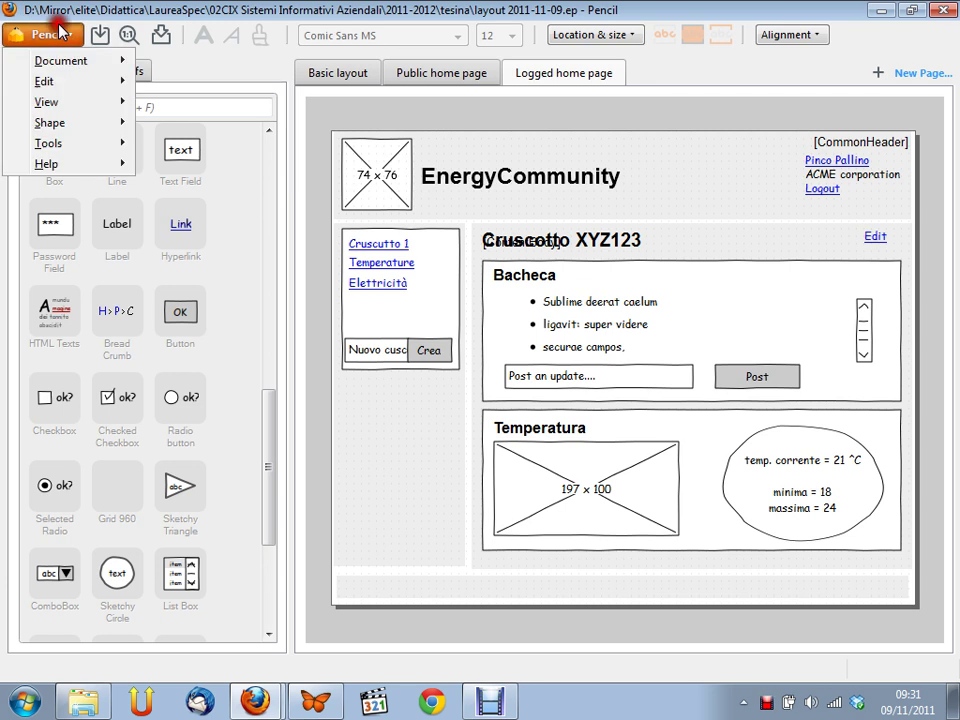
left_click(910, 72)
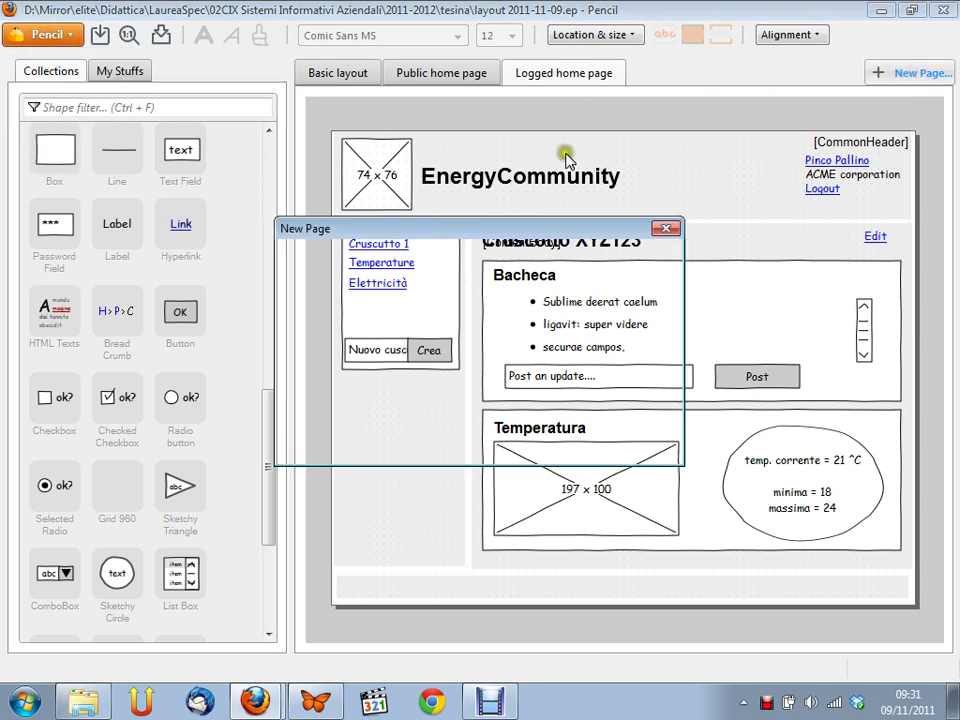
type("Ges")
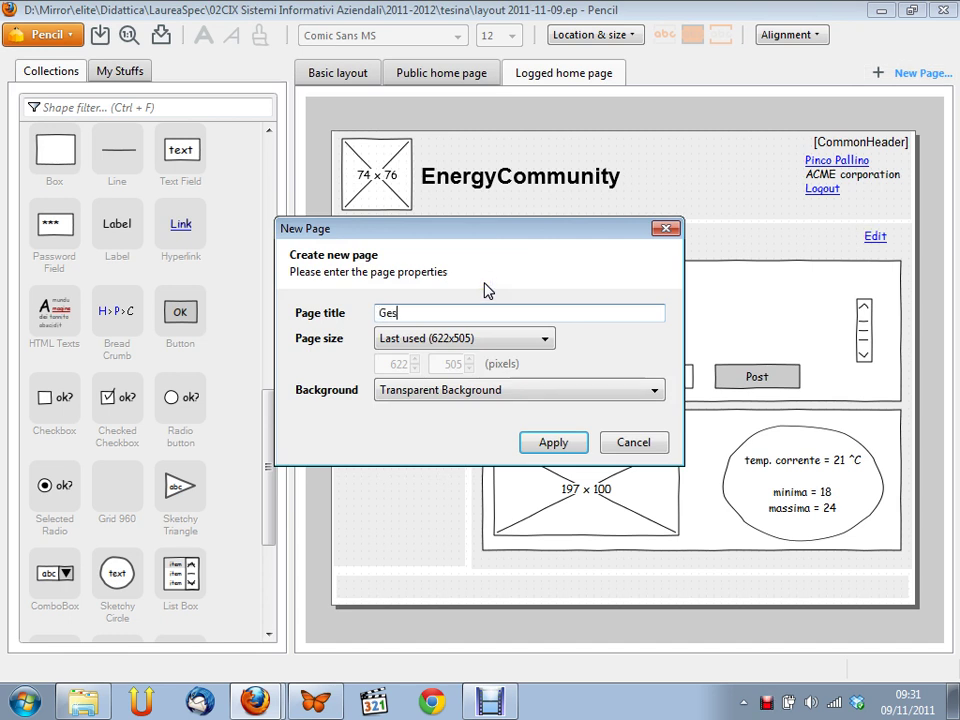
type("tione cruscotto (Crea")
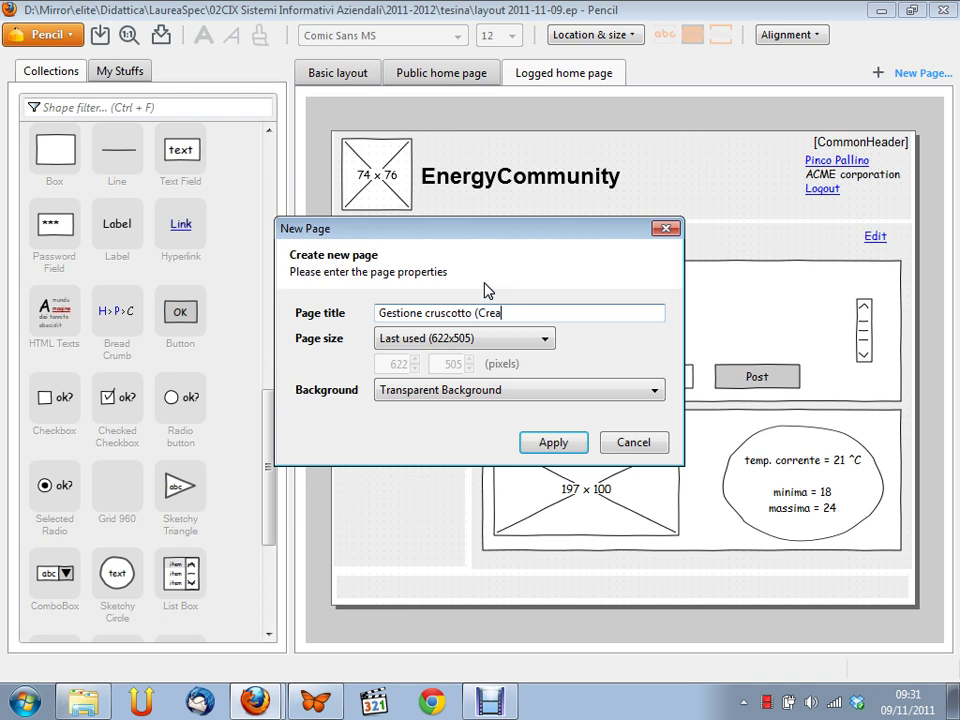
type("/DModifica)")
left_click(484, 390)
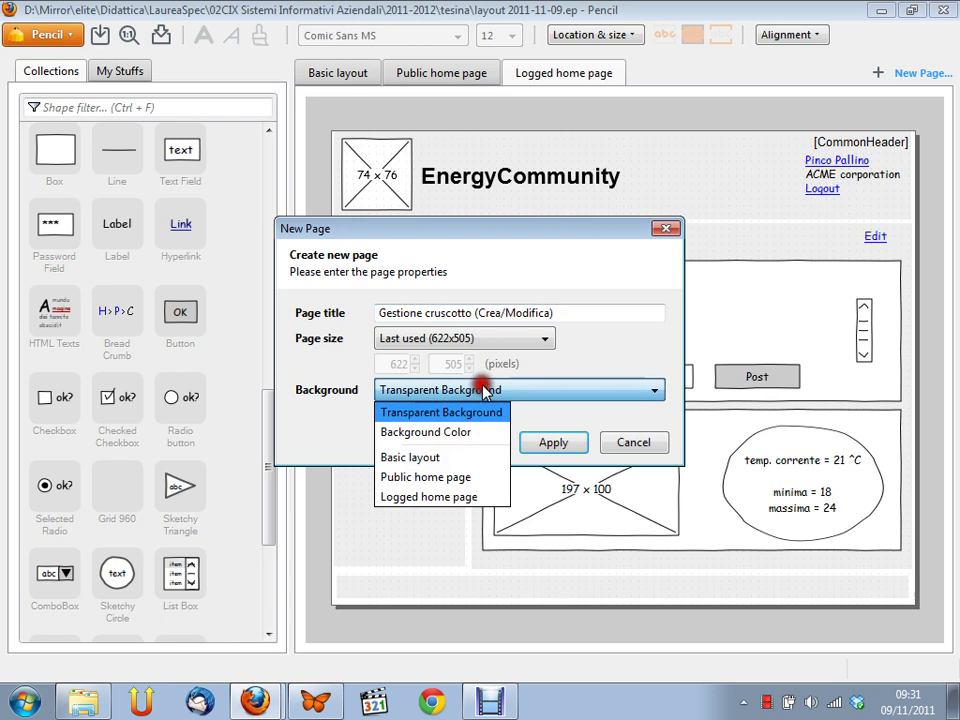
left_click(455, 452)
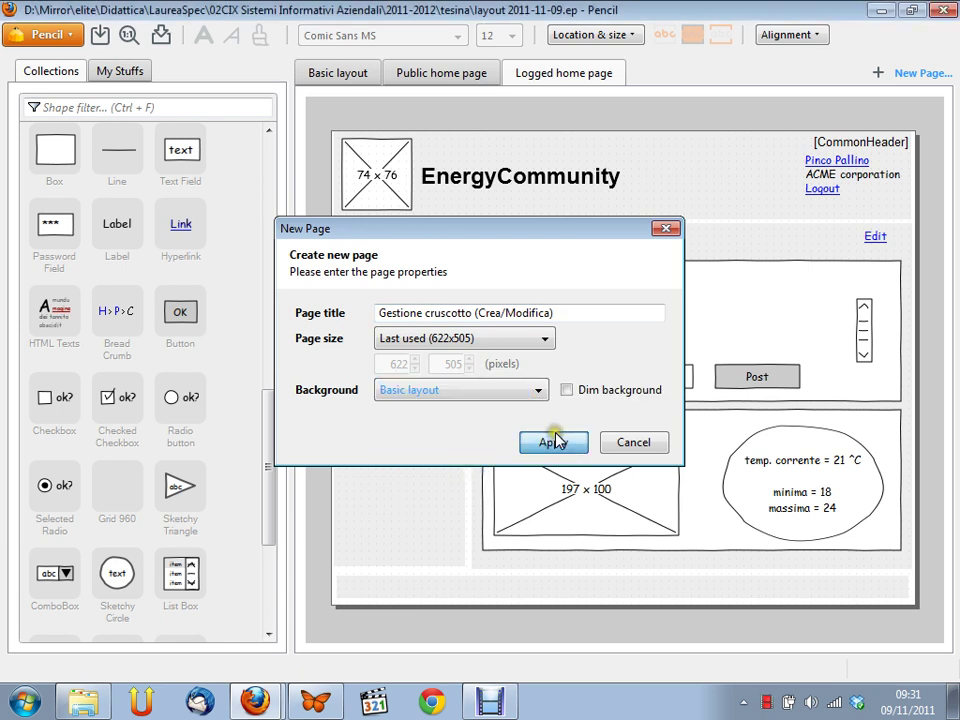
left_click(553, 441)
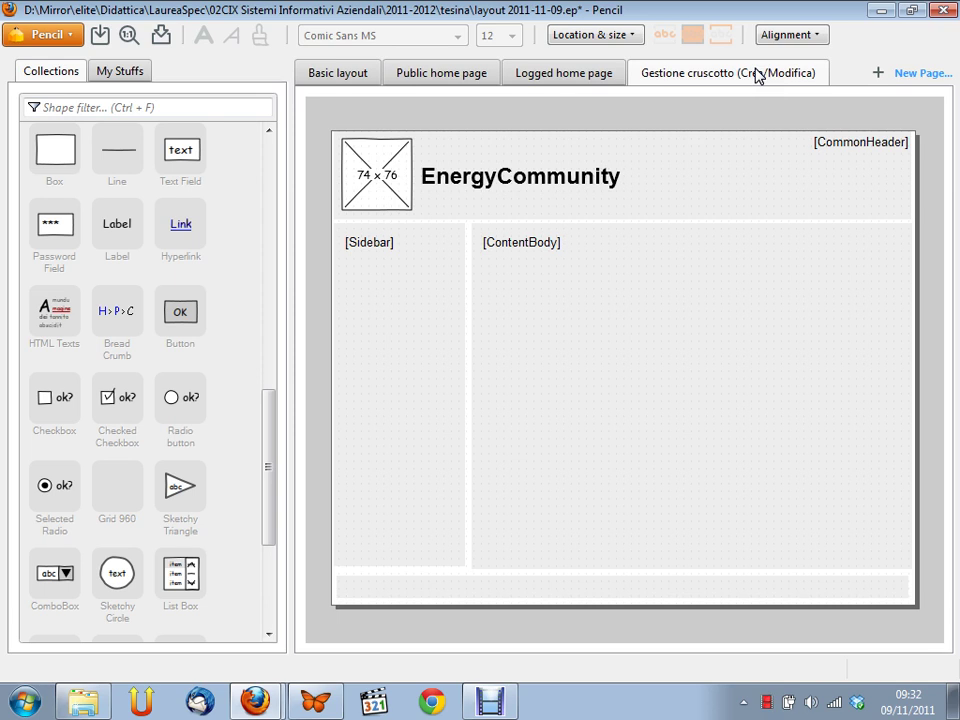
left_click(601, 75)
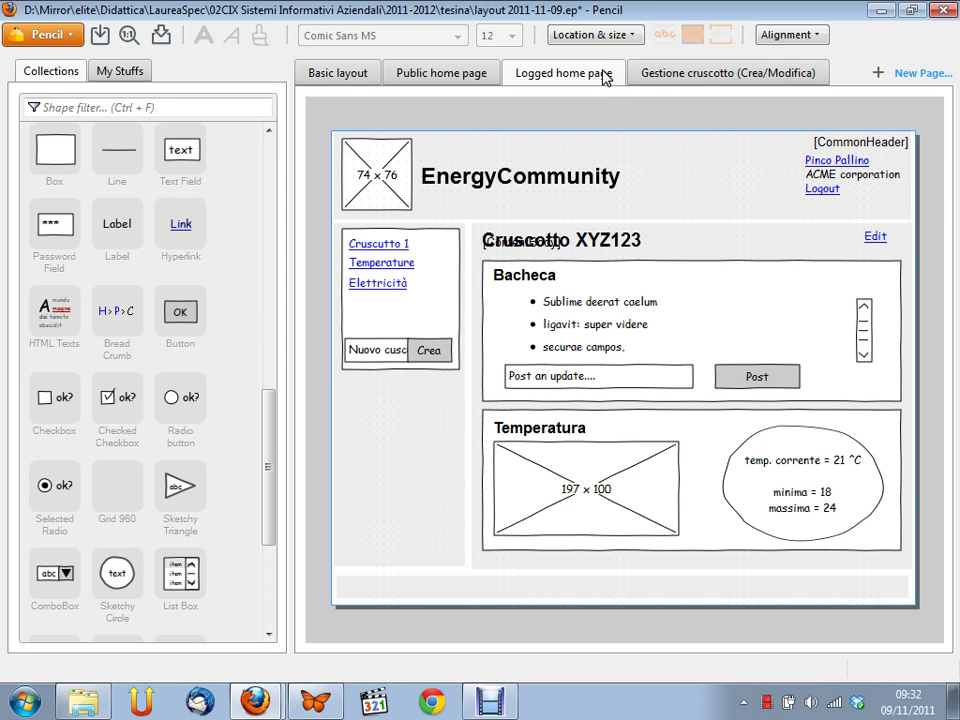
Step: Switch to the FreeMind mind map and move the "Rendi pubblico/privato il cruscotto" node under "Modifica un cruscotto"
key("alt+Tab")
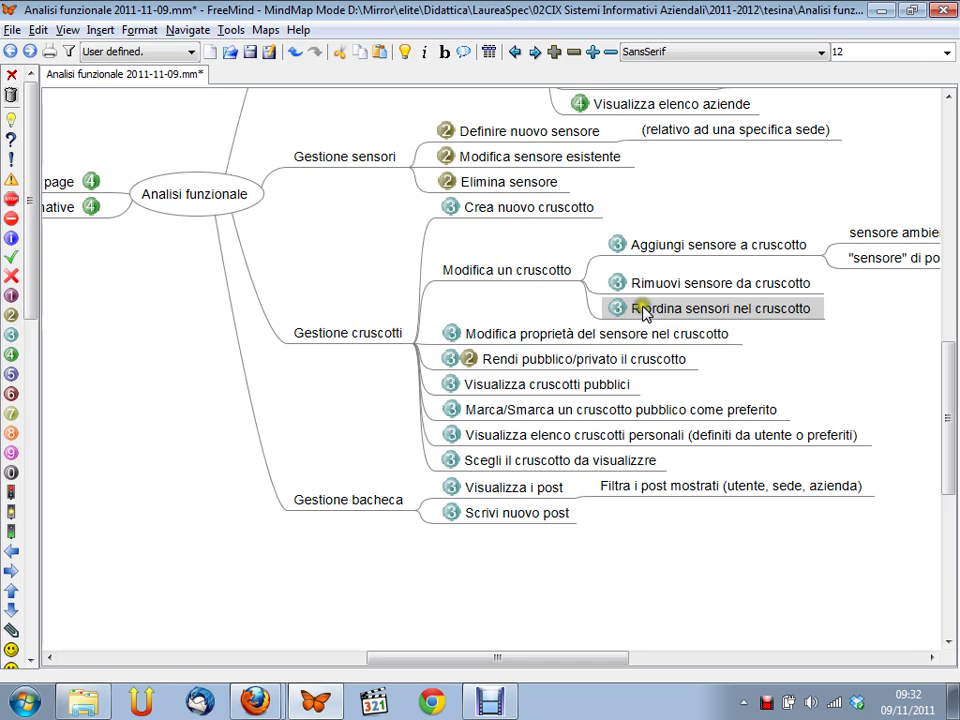
left_click(565, 366)
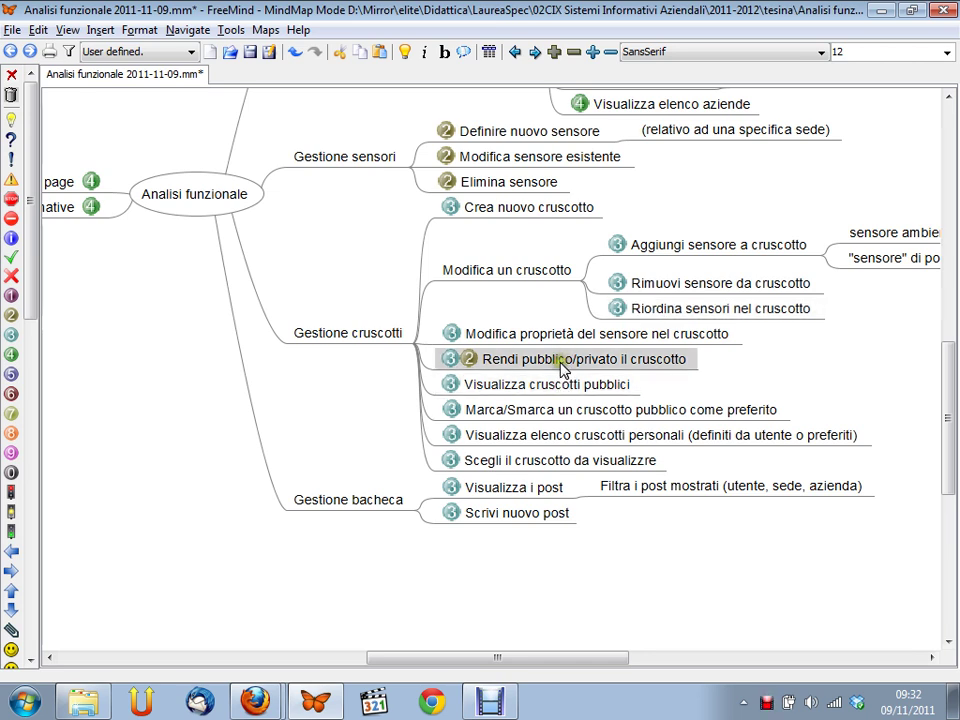
left_click_drag(563, 367, 574, 274)
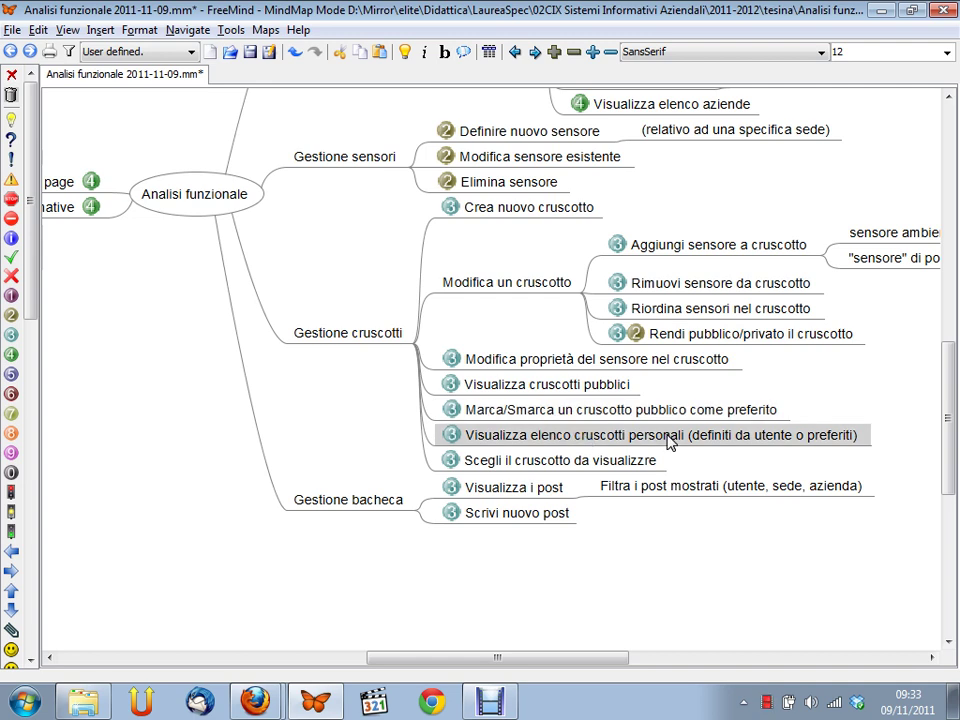
Step: Compare the Logged home page in Pencil with the Gestione cruscotti functions in the FreeMind mind map
key("alt+Tab")
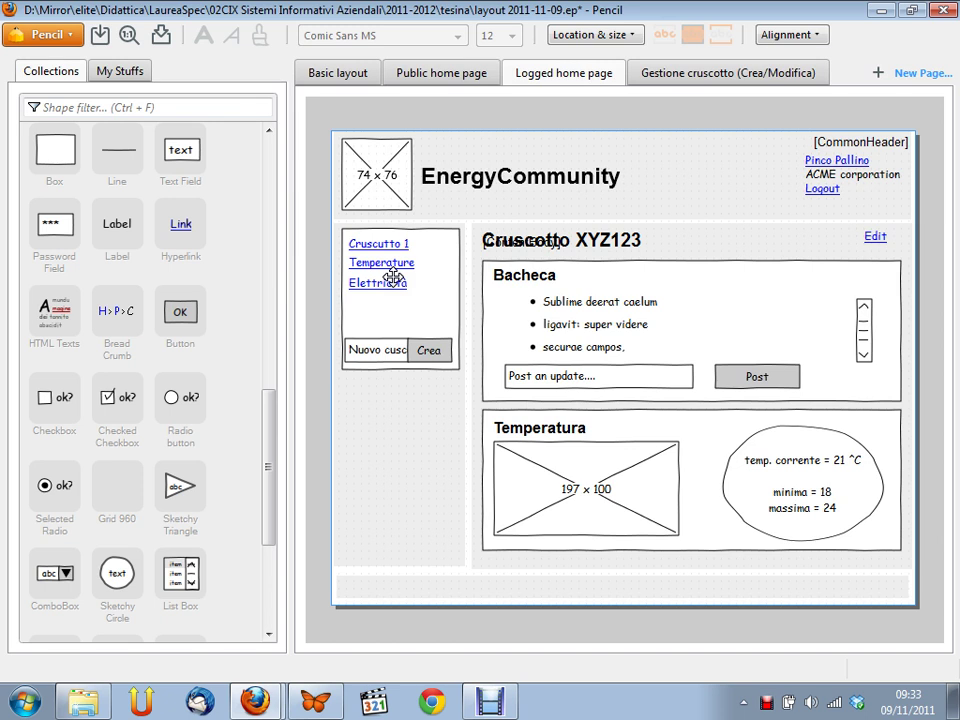
key("alt+Tab")
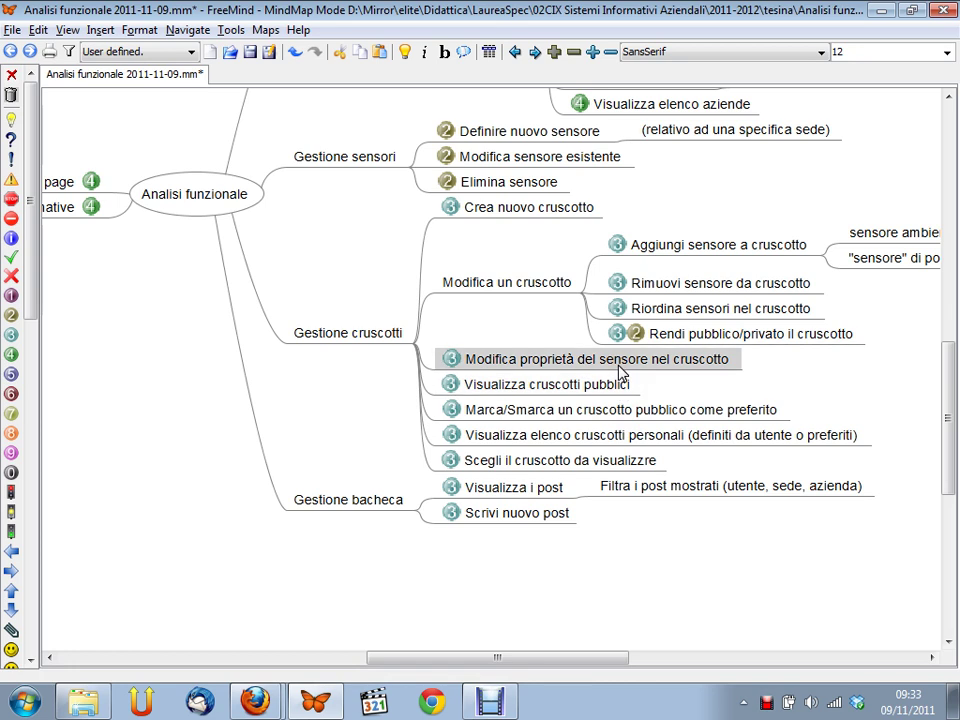
key("alt+Tab")
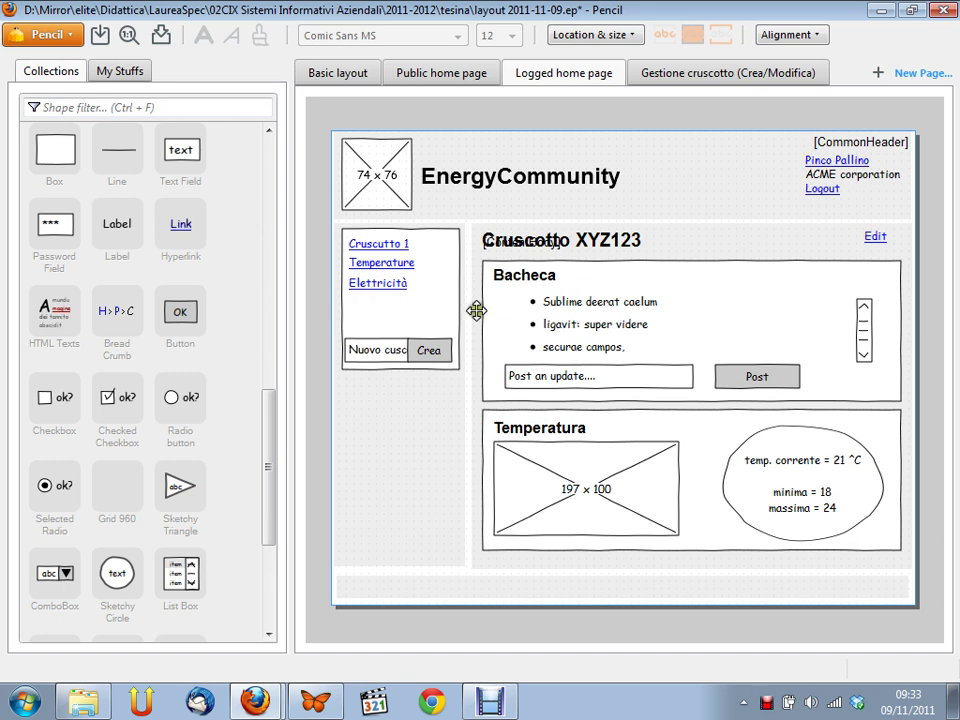
Step: Move the sidebar's "Nuovo cruscotto" field and "Crea" button together upward, closer to the "Elettricità" link
left_click(436, 318)
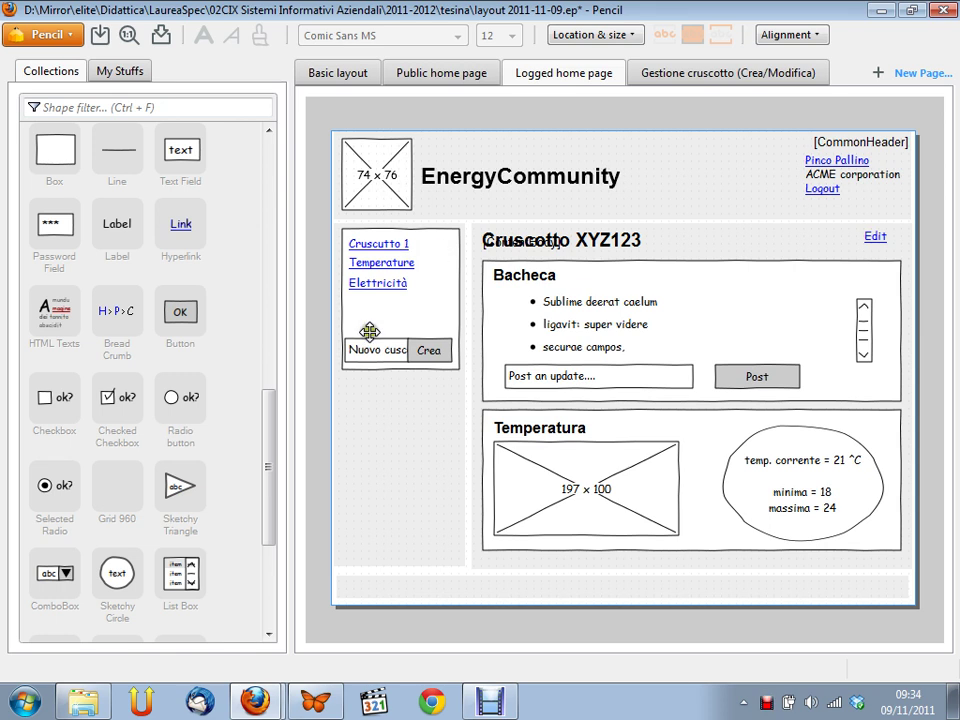
left_click(388, 386)
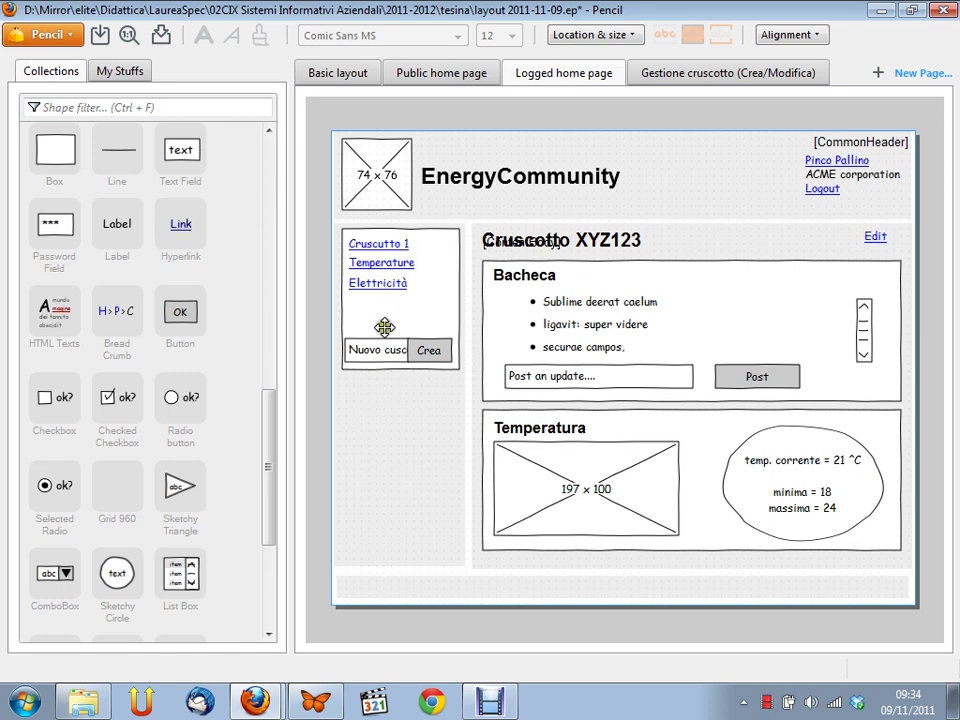
left_click(381, 440)
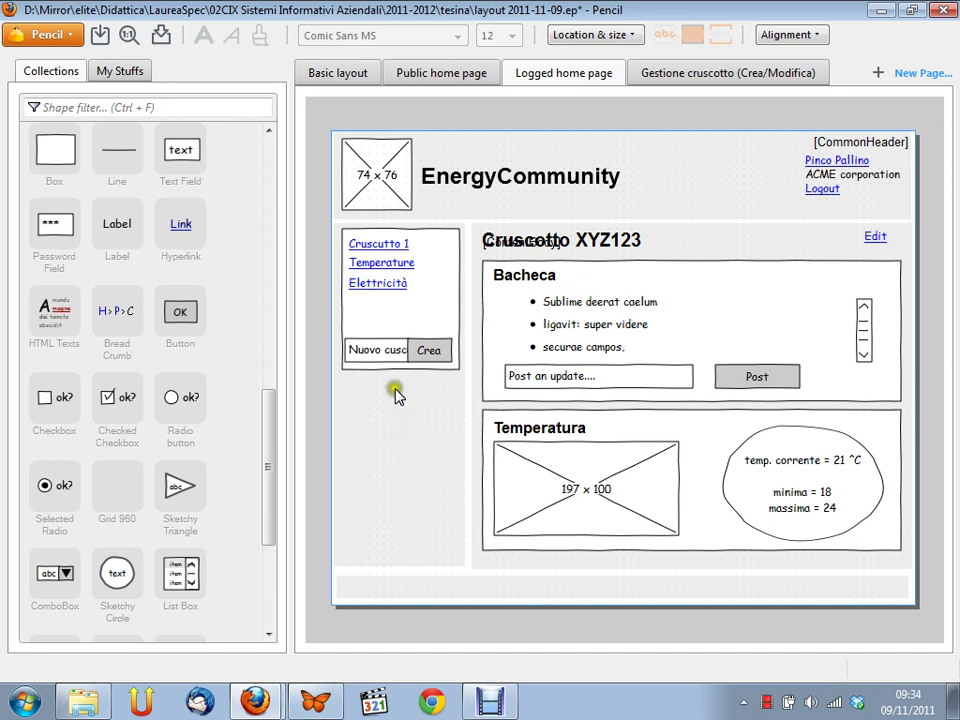
left_click(429, 349)
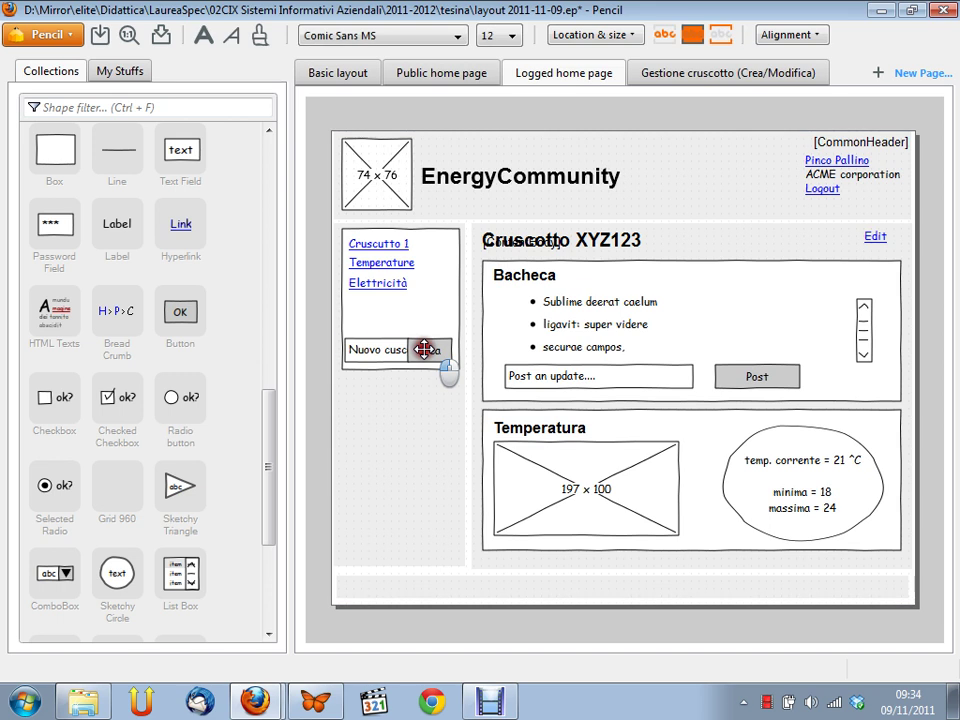
left_click(424, 349)
left_click(424, 349)
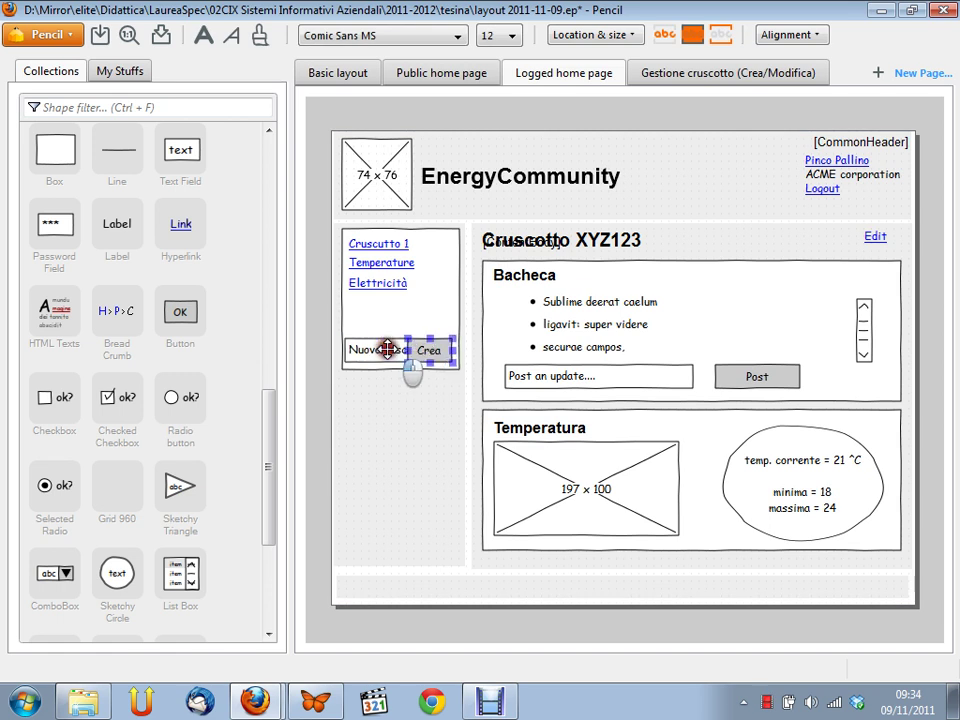
left_click(384, 348)
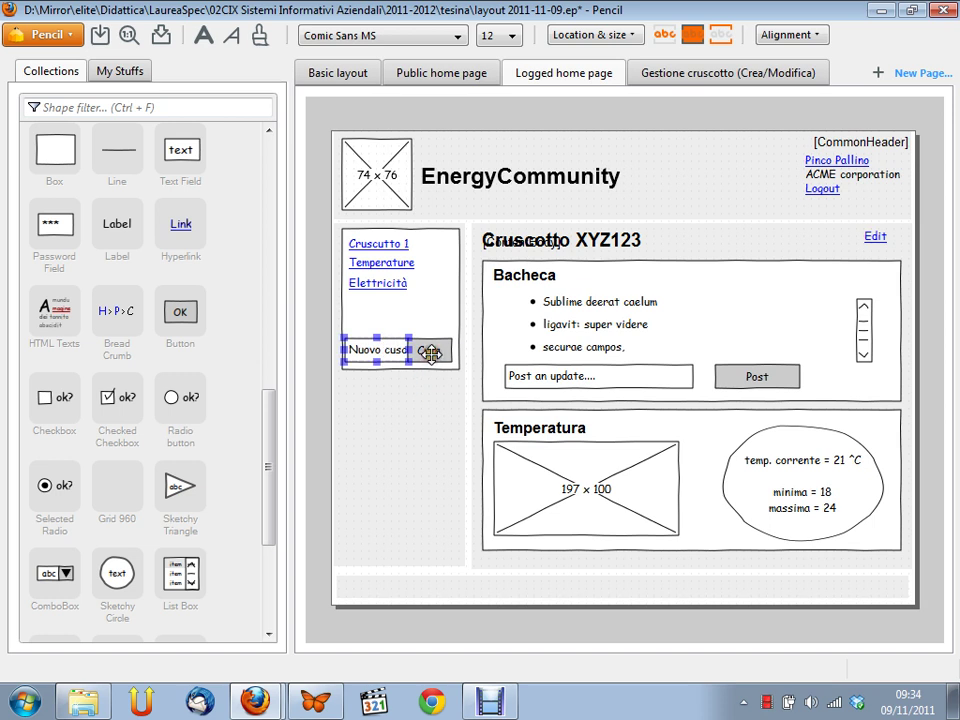
left_click(430, 352, "ctrl")
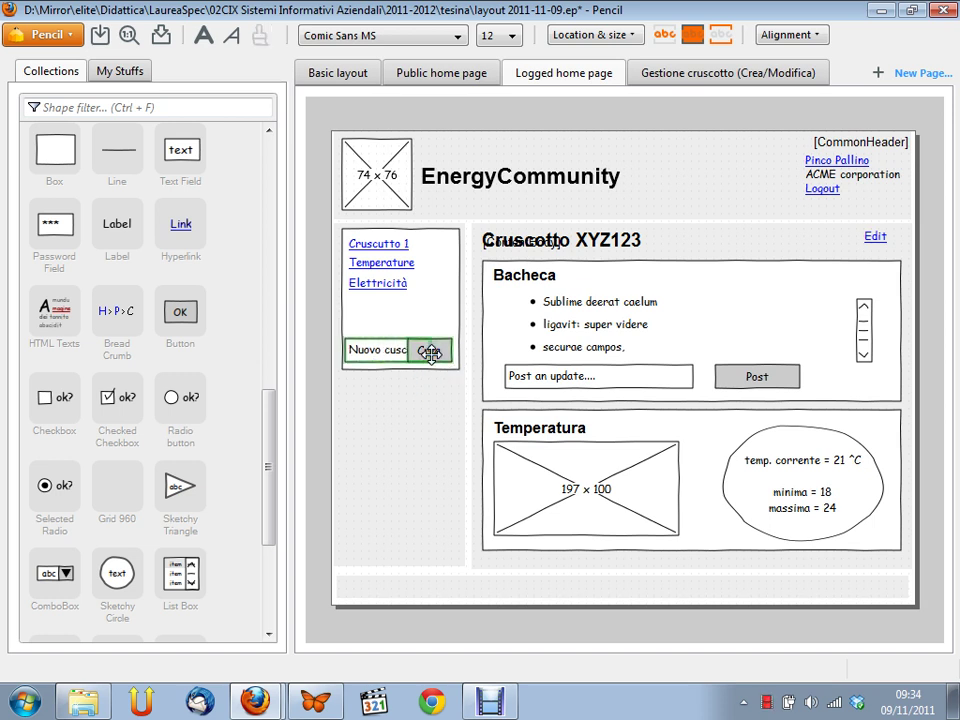
key("Up")
key("Up")
key("Up")
key("Up")
key("Up")
key("Up")
key("Up")
key("Up")
key("Up")
key("Up")
key("Up")
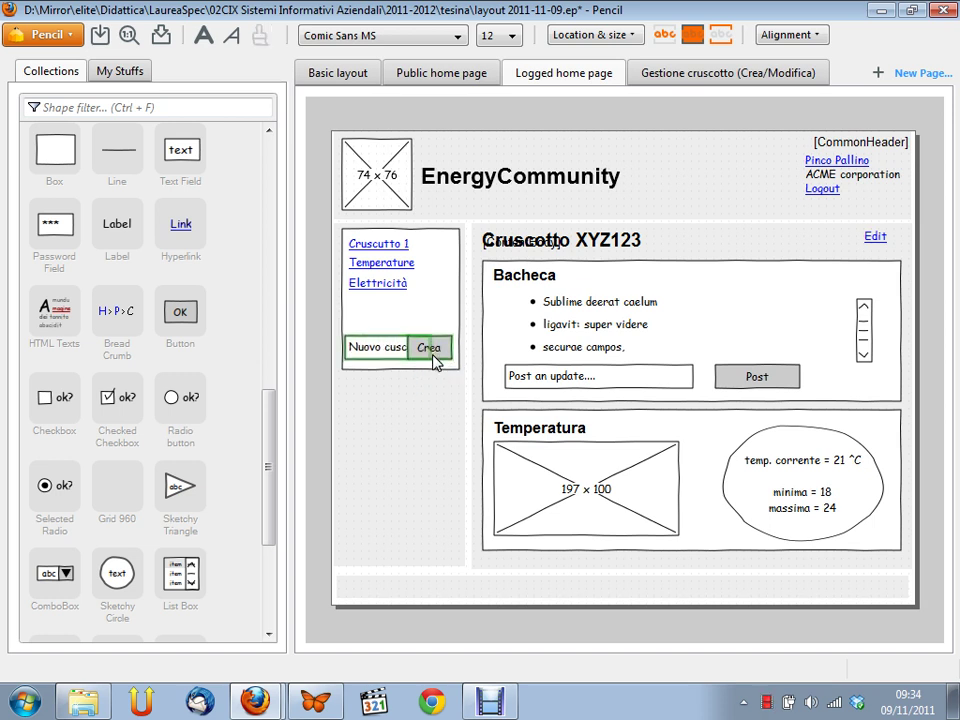
key("Up")
key("Up")
key("Up")
key("Up")
key("Up")
key("Up")
key("Up")
key("Up")
key("Up")
key("Up")
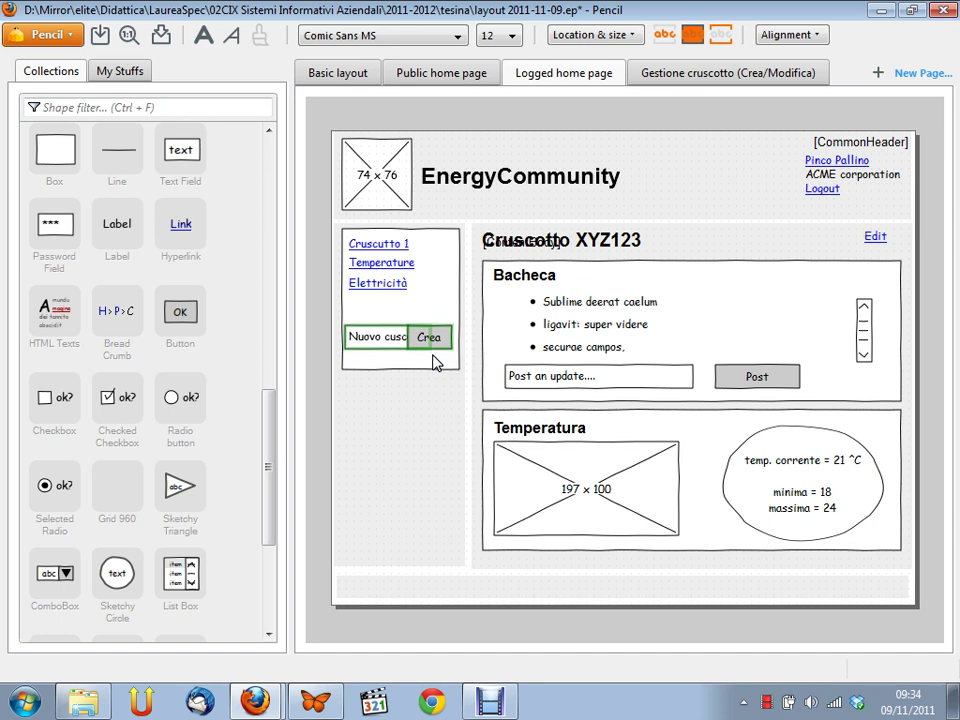
key("Up")
key("Up")
key("Up")
key("Up")
key("Up")
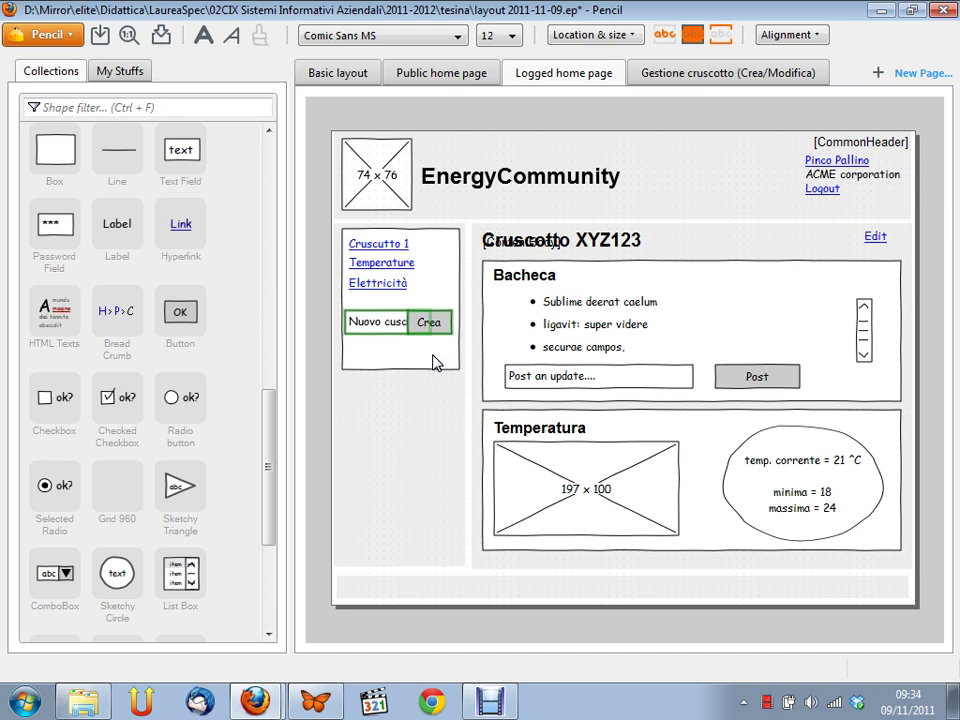
key("Escape")
Step: Shorten the sidebar box from below so it ends just under the "Crea" button
left_click(398, 364)
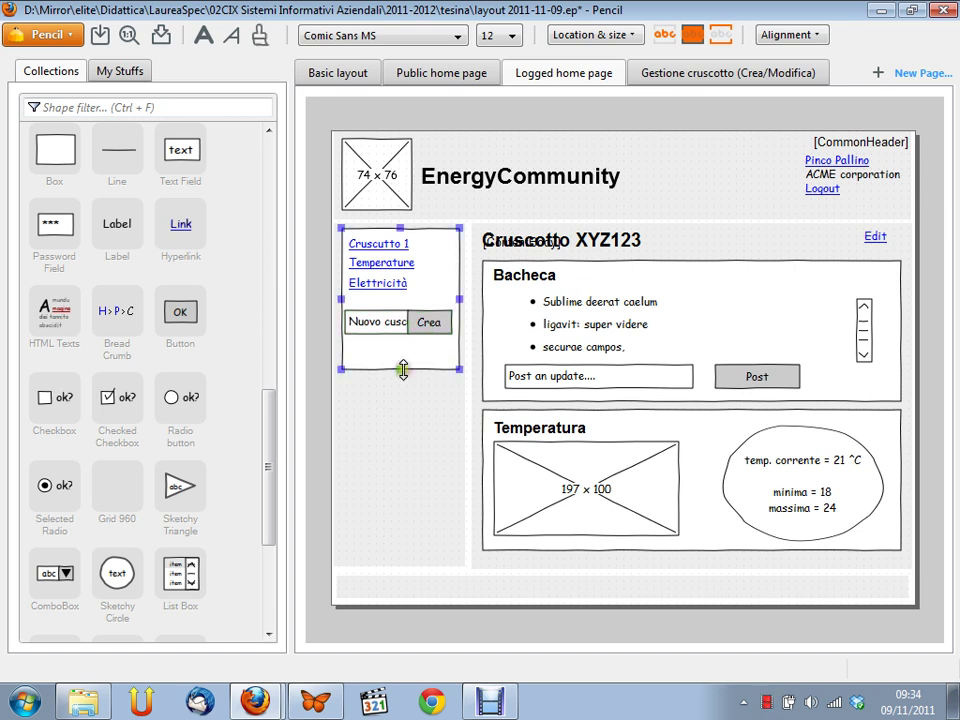
left_click_drag(398, 368, 396, 347)
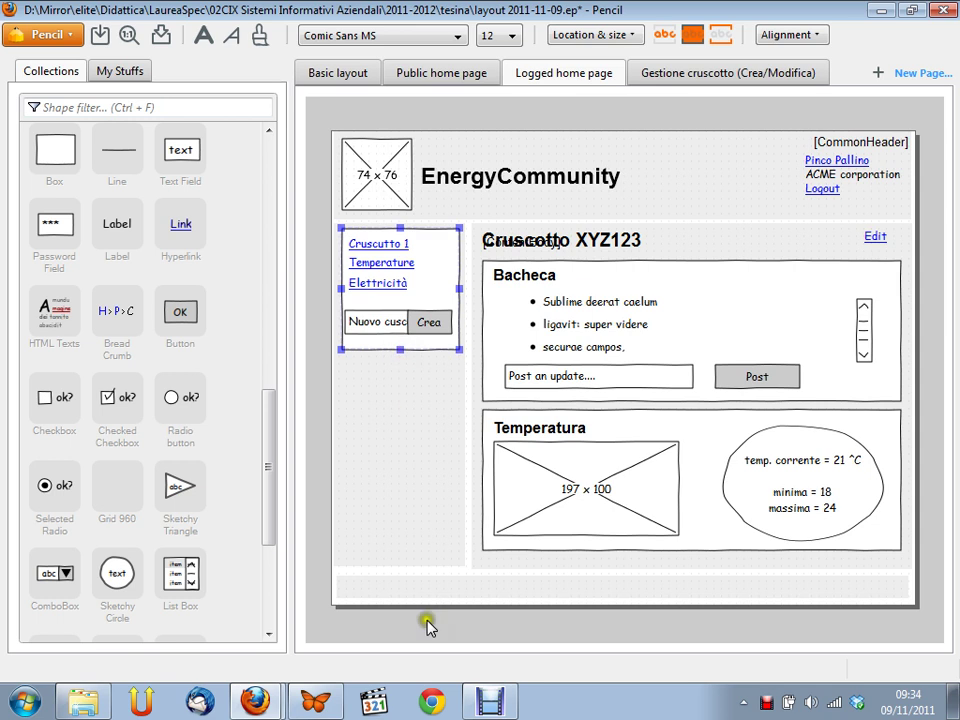
Step: Examine the cruscotti, bacheca, sensori and utenti functions in the FreeMind mind map against the Logged home page in Pencil
left_click(316, 701)
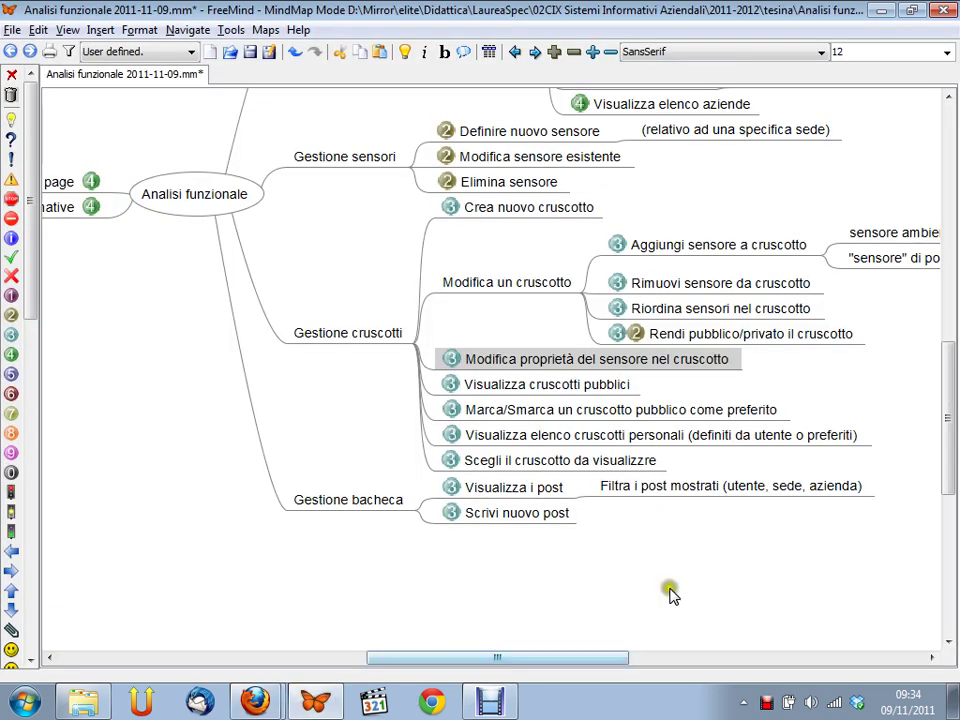
left_click_drag(945, 478, 596, 314)
left_click_drag(943, 349, 879, 390)
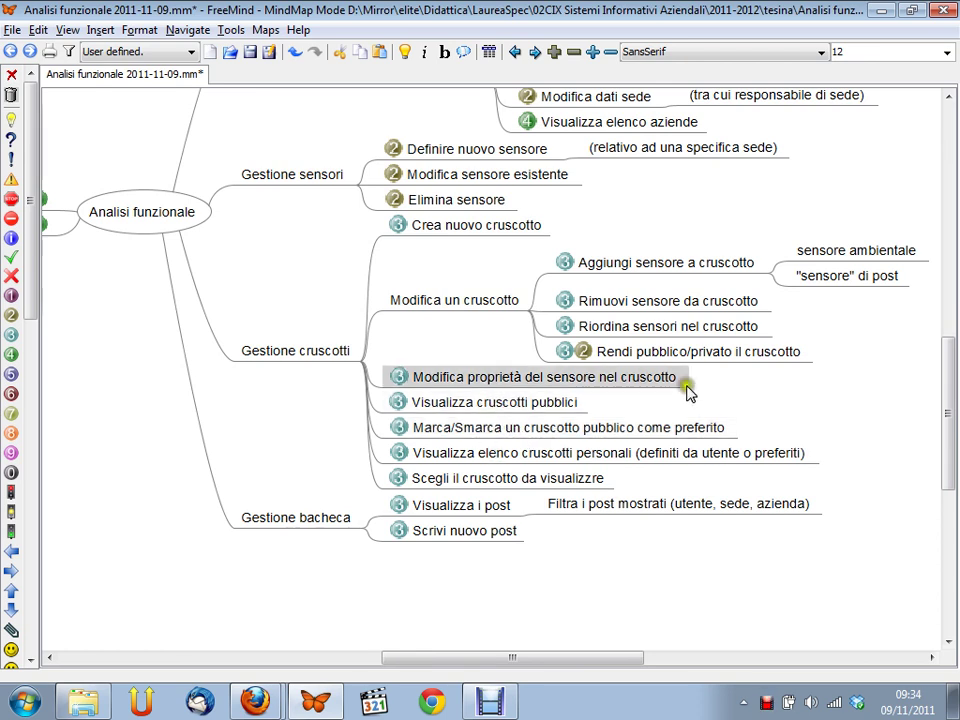
left_click_drag(953, 360, 949, 376)
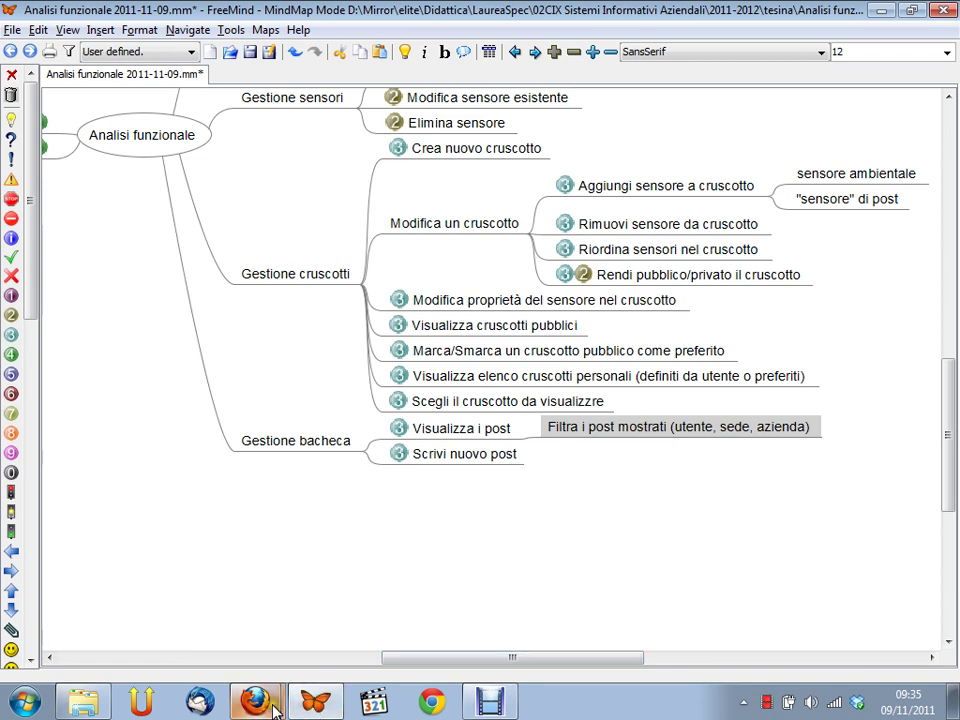
left_click(246, 636)
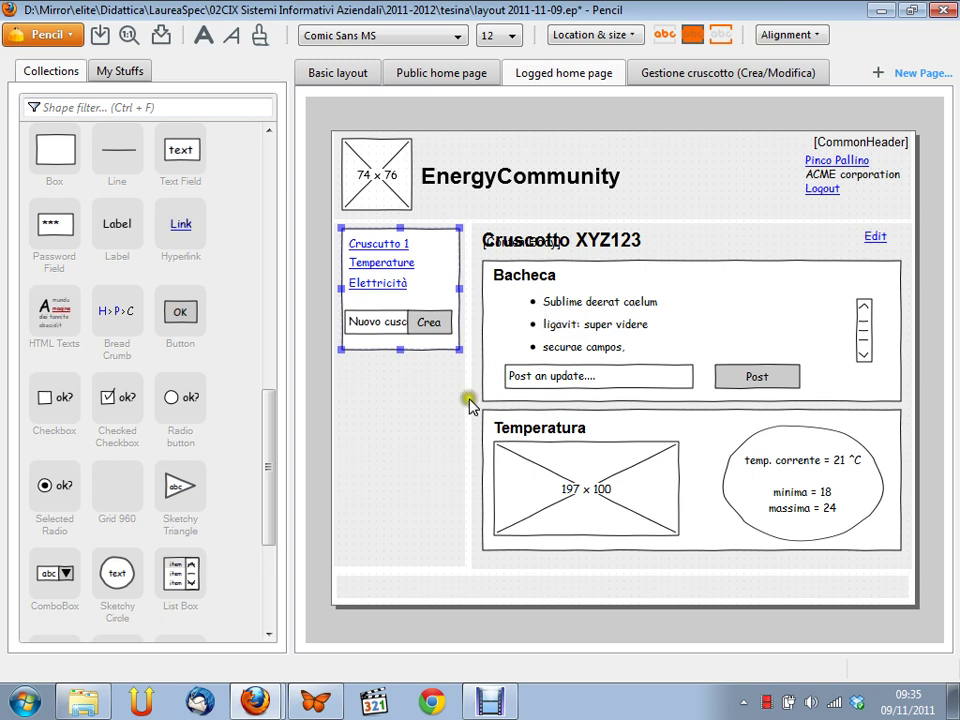
left_click(444, 416)
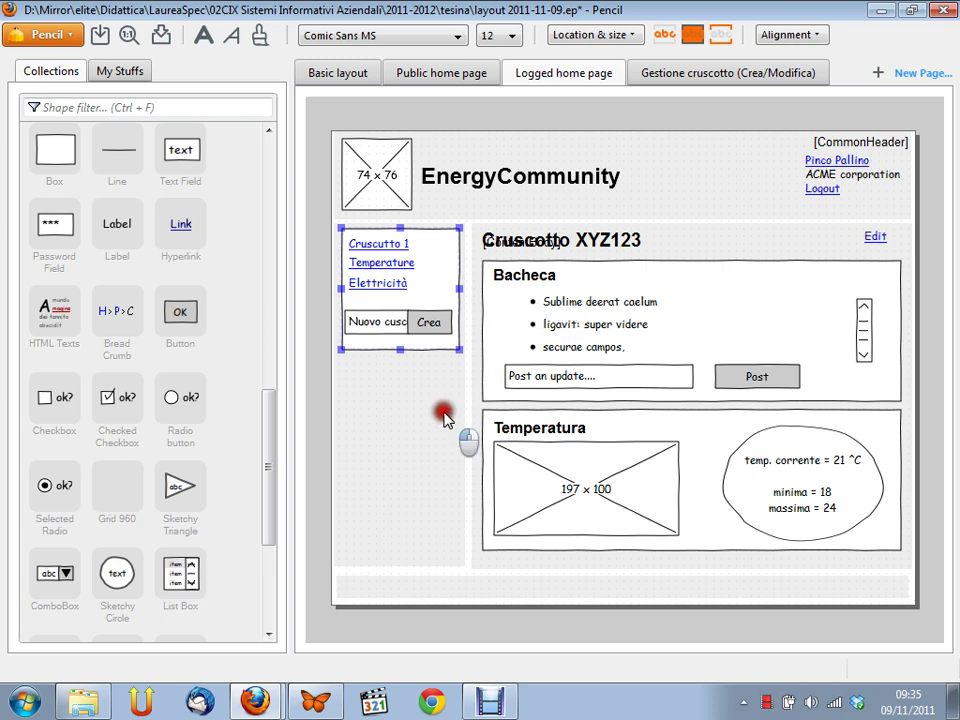
left_click(318, 405)
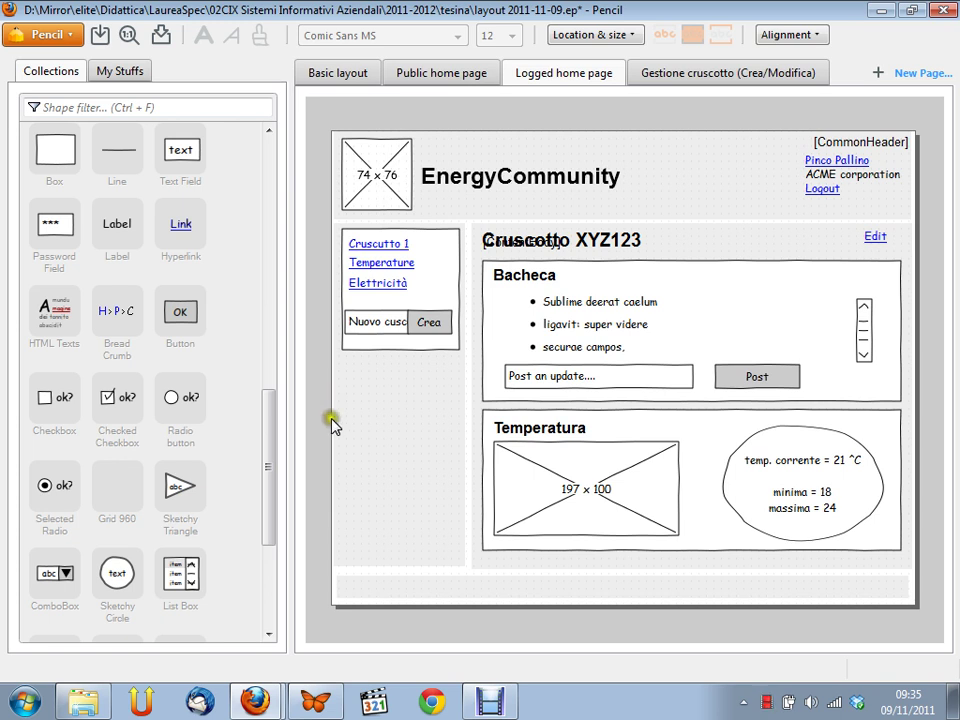
key("alt+Tab")
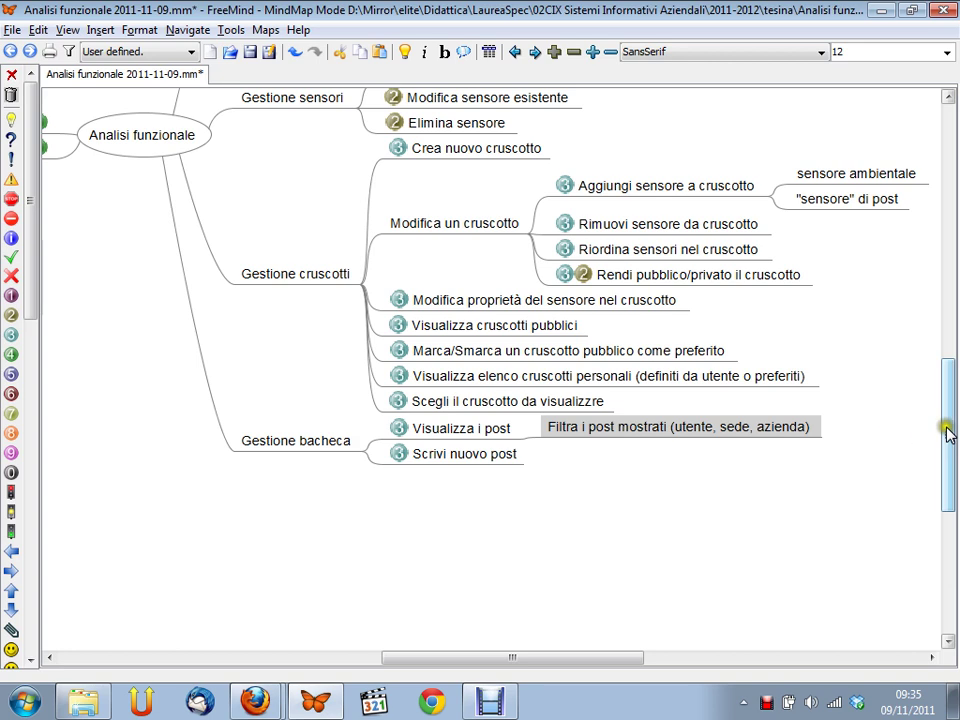
left_click_drag(949, 435, 952, 353)
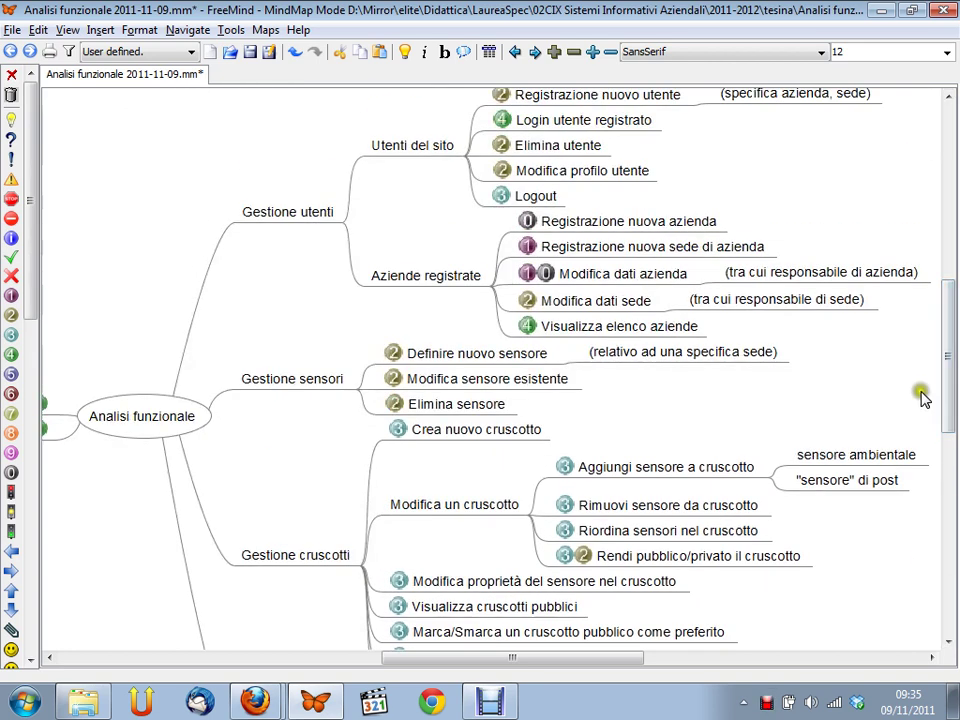
left_click_drag(941, 379, 952, 368)
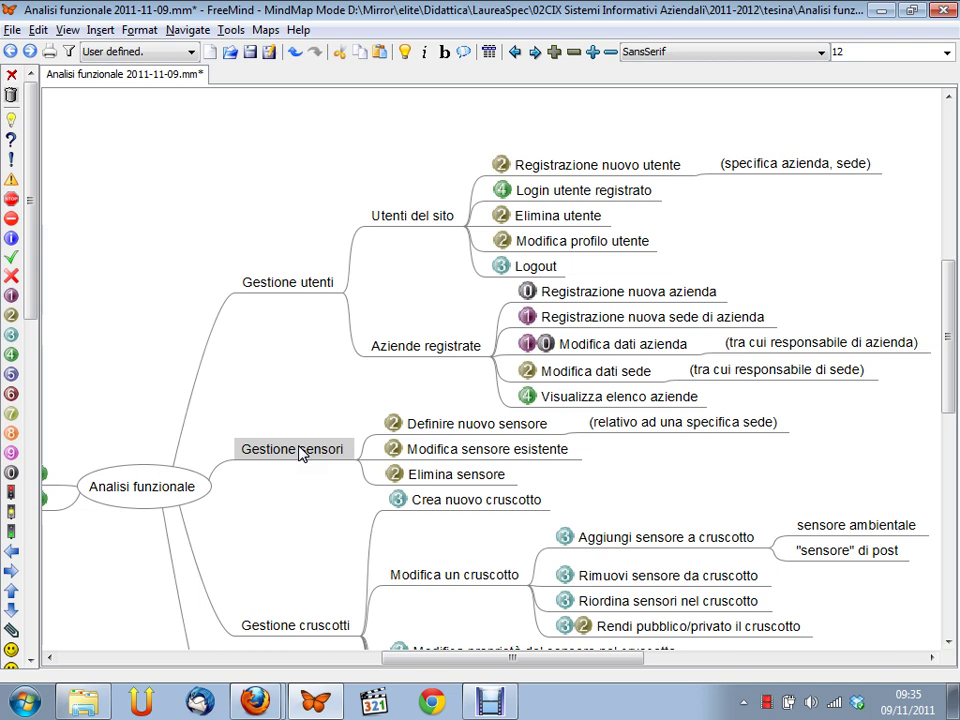
key("alt+Tab")
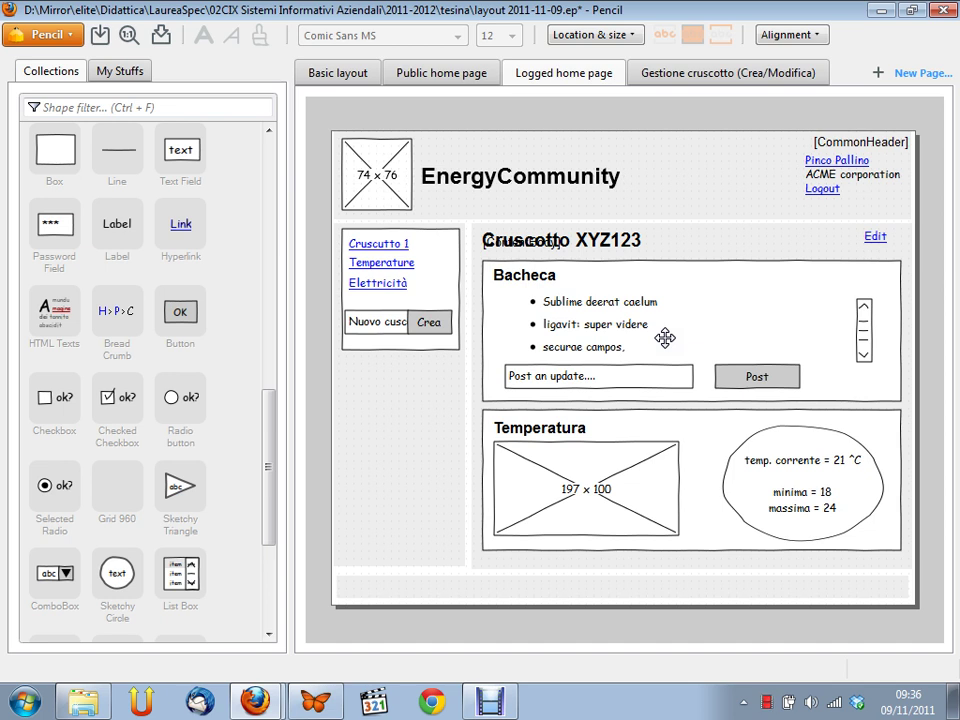
key("alt+Tab")
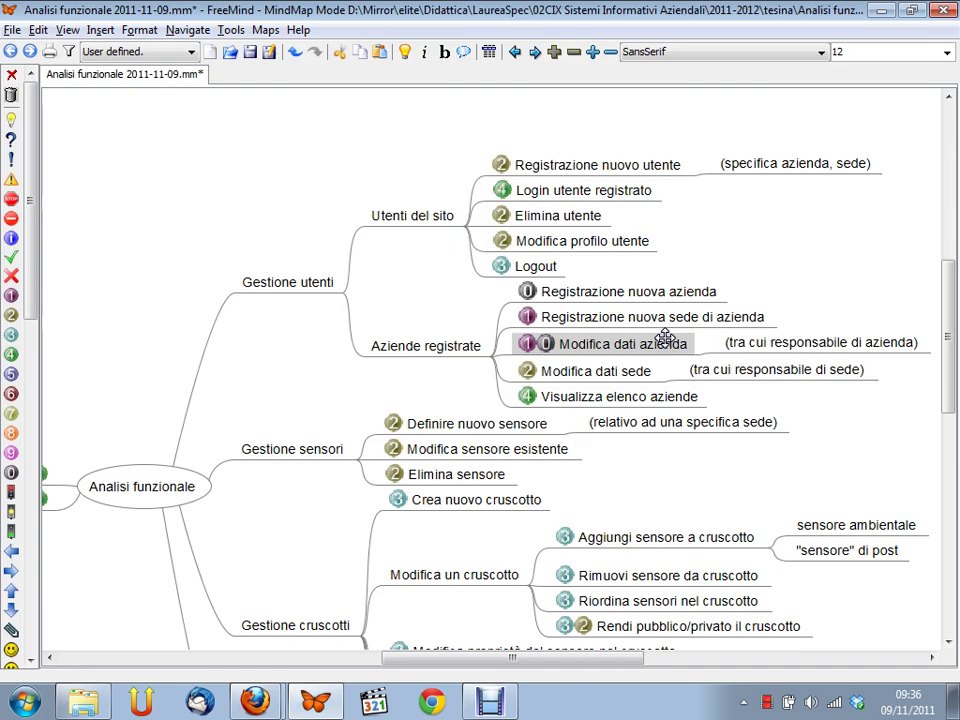
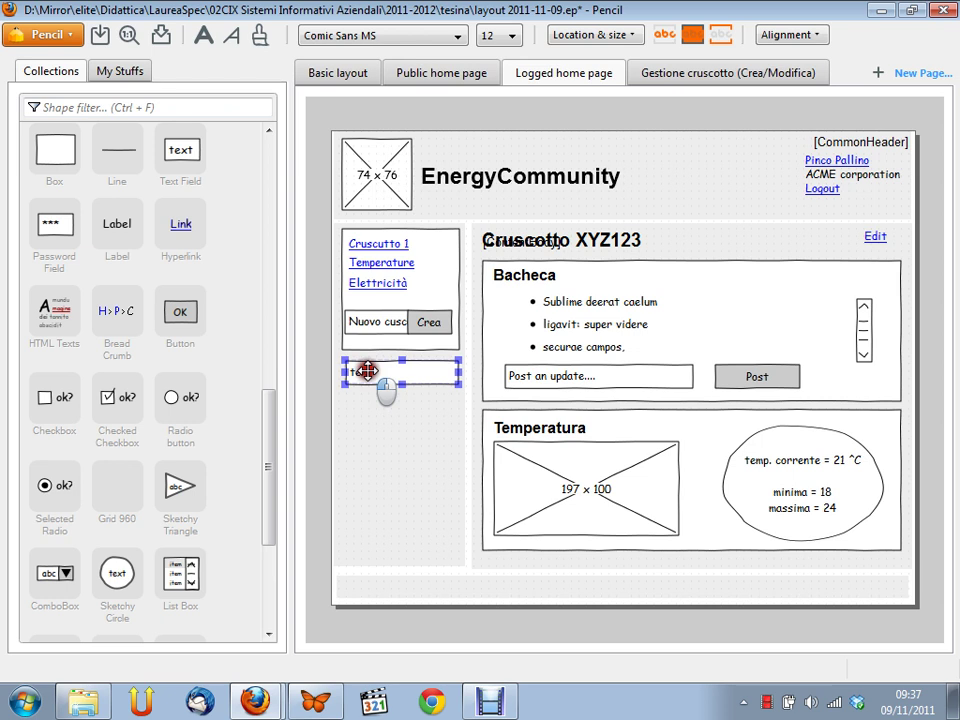
Step: Set the text of the new field beneath the sidebar box to "Gestione sensori"
left_click(367, 371)
double_click(367, 370)
left_click(367, 371)
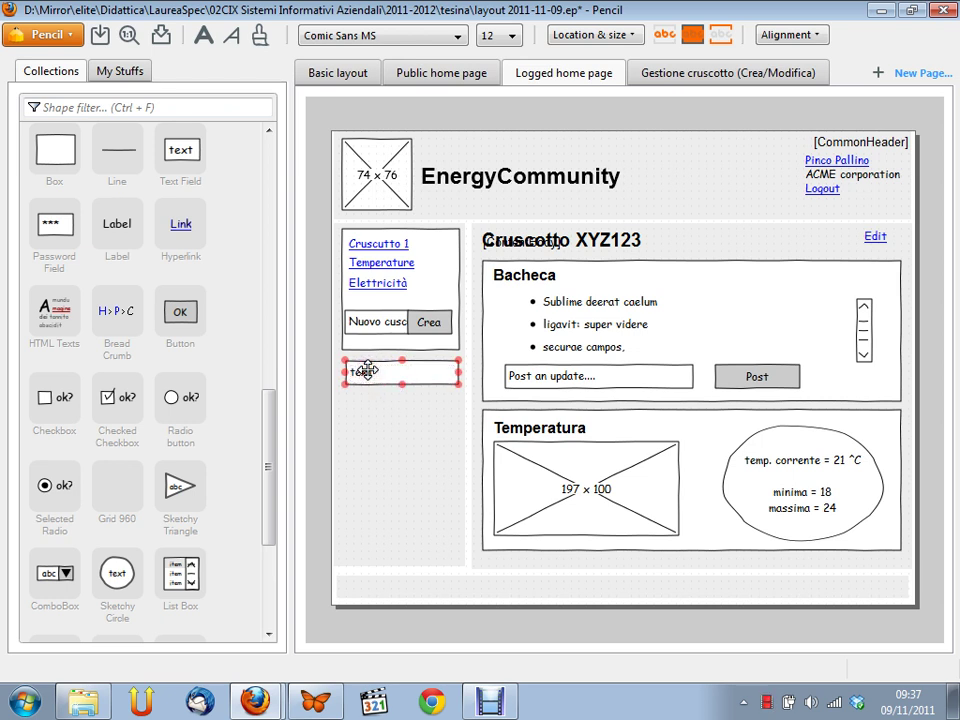
double_click(367, 371)
left_click(367, 371)
left_click(367, 371)
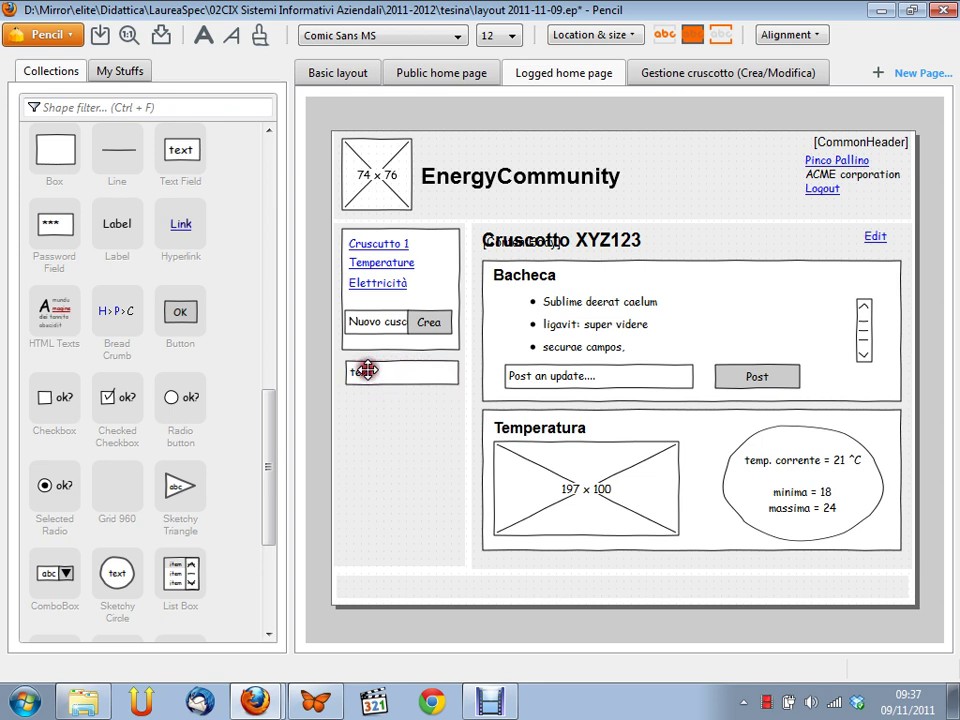
double_click(367, 371)
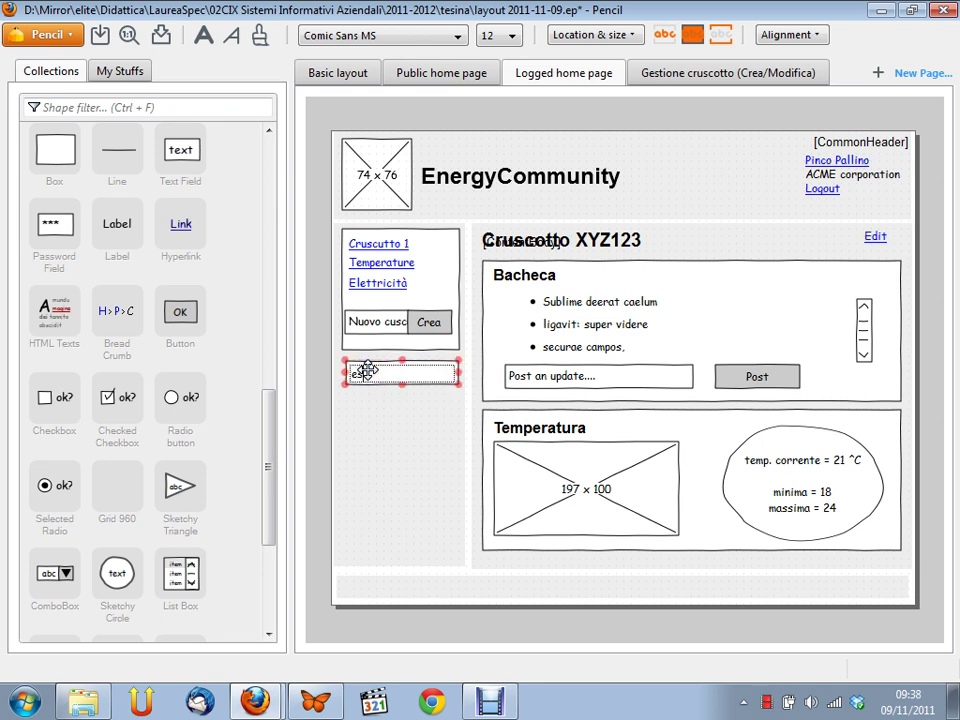
type("Gestione ser")
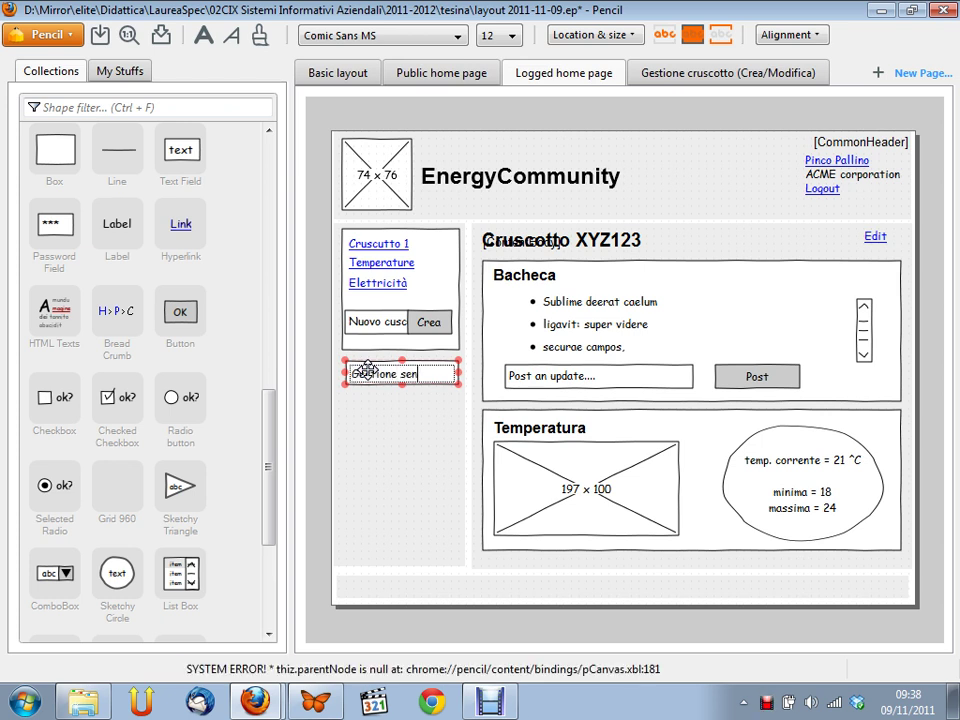
key("BackSpace")
type("nsori")
key("Return")
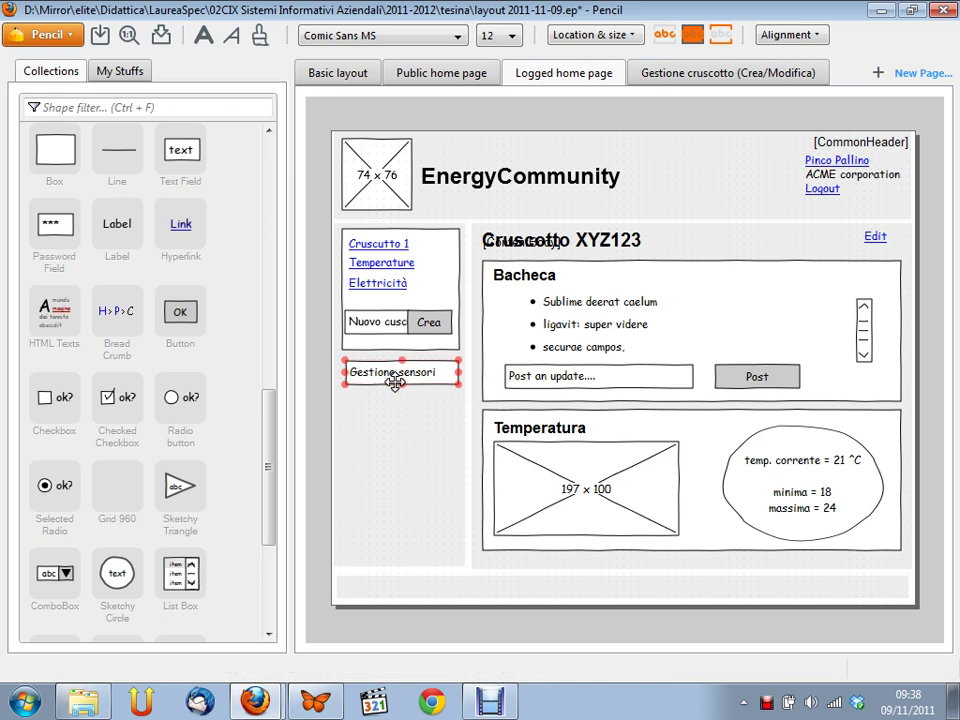
Step: Duplicate the "Gestione sensori" field and place the copy directly below the original with a small gap
left_click(395, 381)
key("ctrl+v")
key("Down")
key("Down")
key("Down")
key("Down")
key("Down")
key("Down")
key("Down")
key("Down")
key("Down")
key("Down")
key("Down")
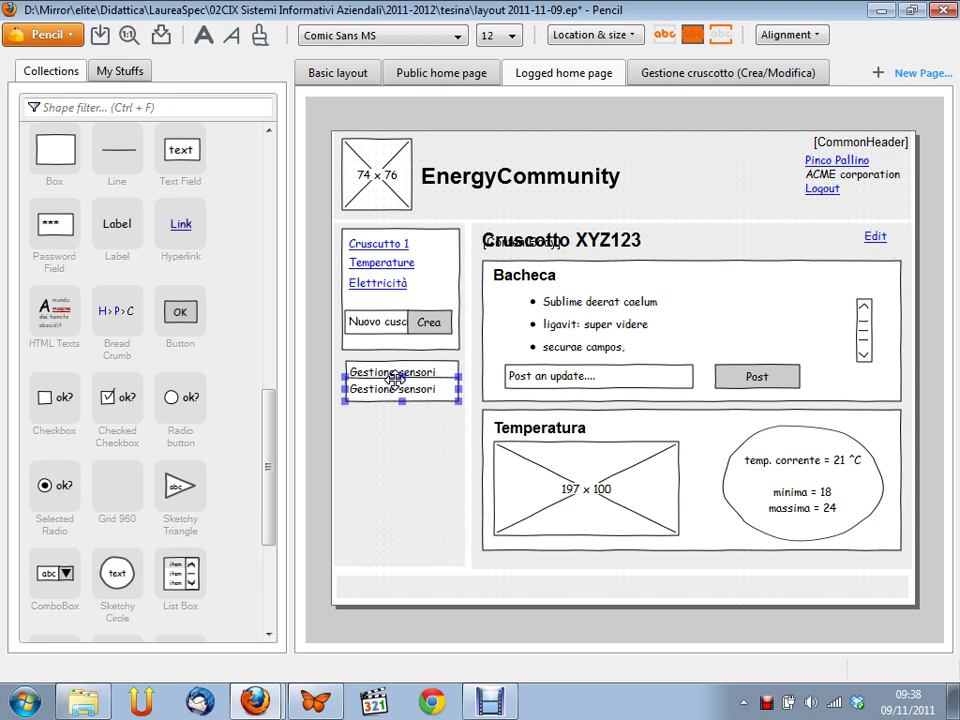
key("Down")
key("Down")
key("Down")
key("Down")
key("Down")
key("Down")
key("Down")
key("Down")
key("Down")
key("Down")
key("Down")
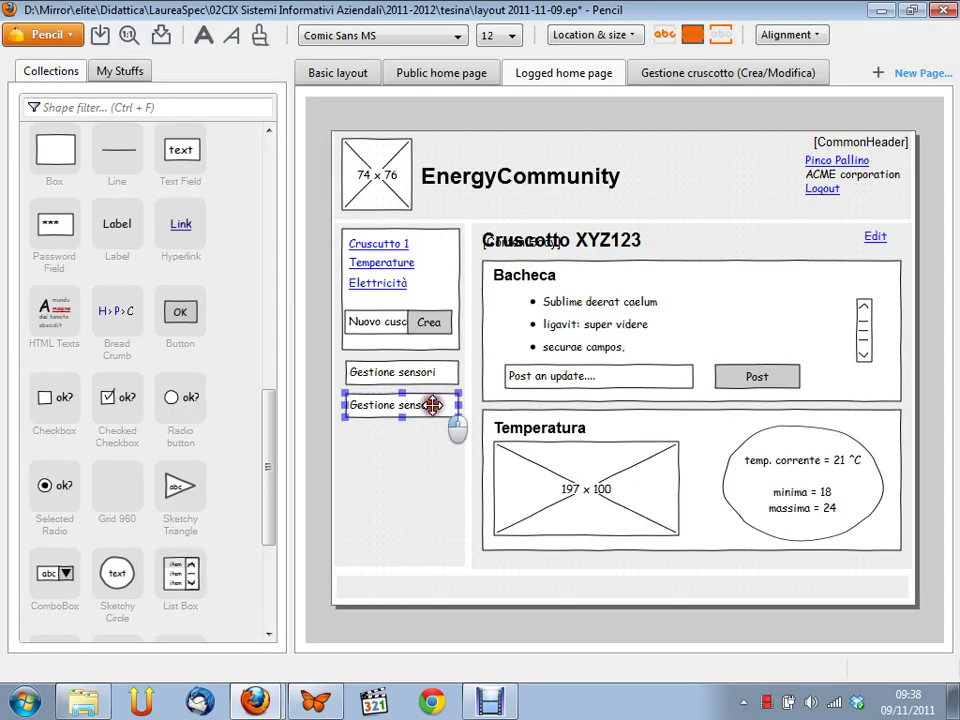
double_click(428, 405)
left_click(428, 405)
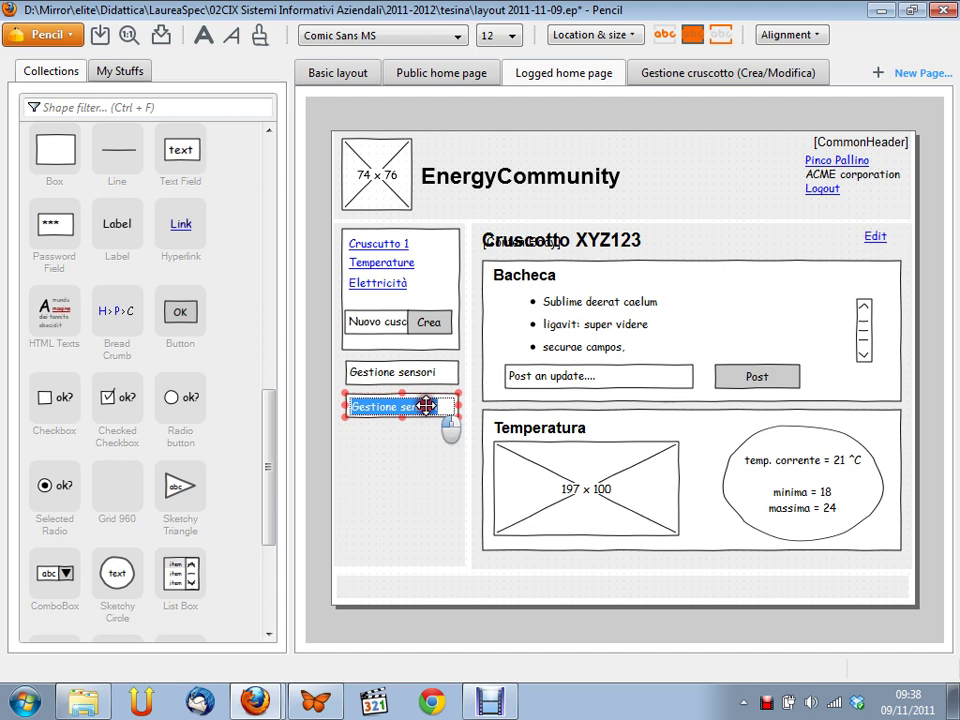
key("ctrl+a")
right_click(428, 405)
left_click(404, 407)
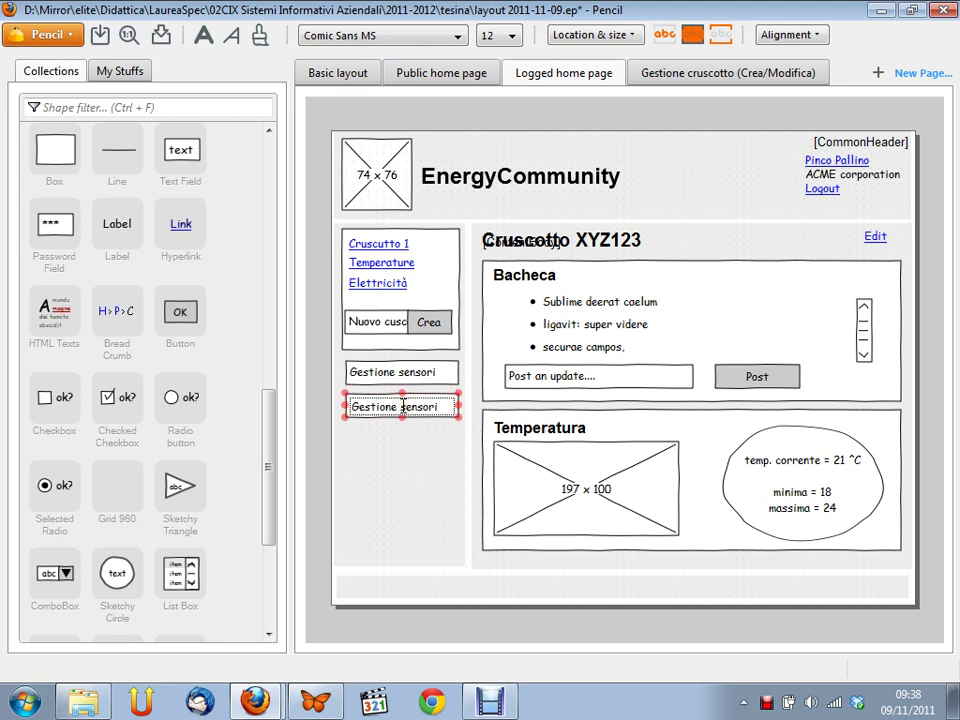
key("ctrl+a")
left_click(440, 405)
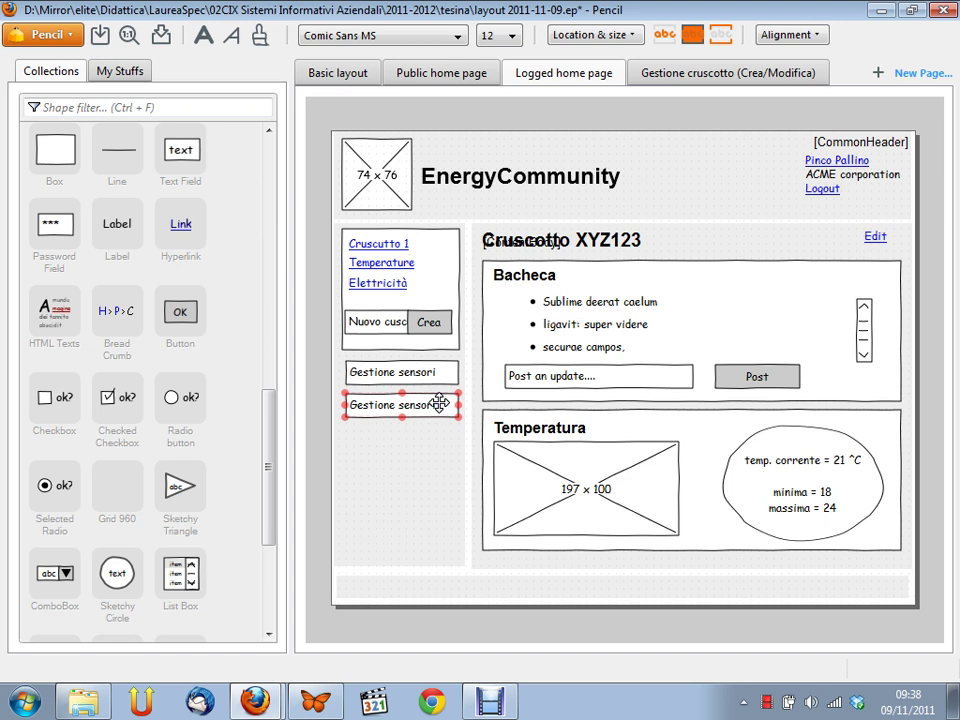
left_click(412, 405)
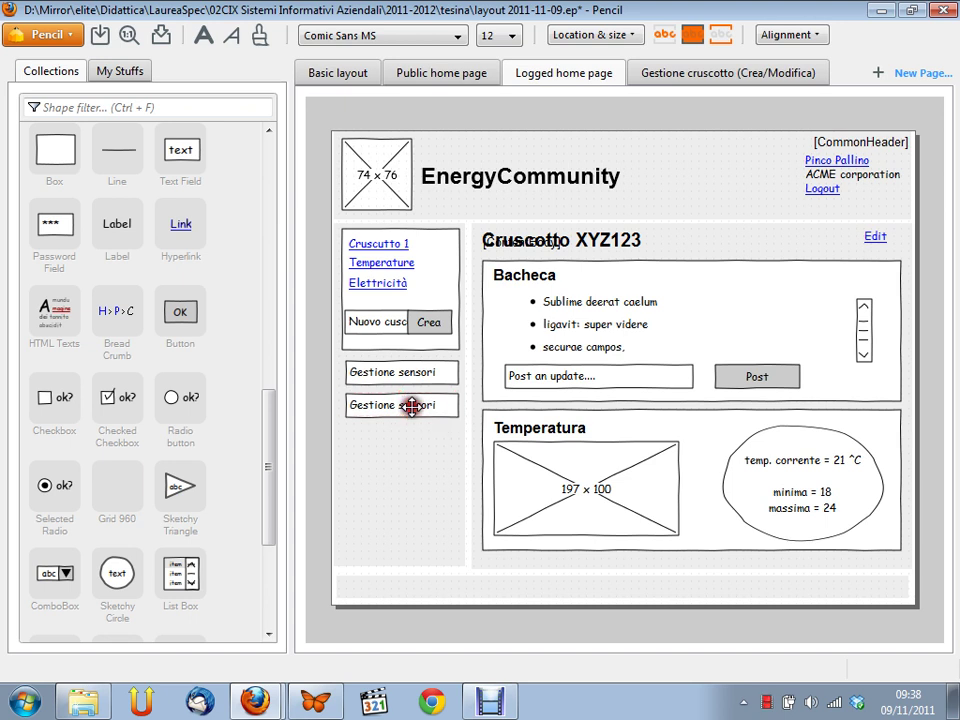
double_click(412, 405)
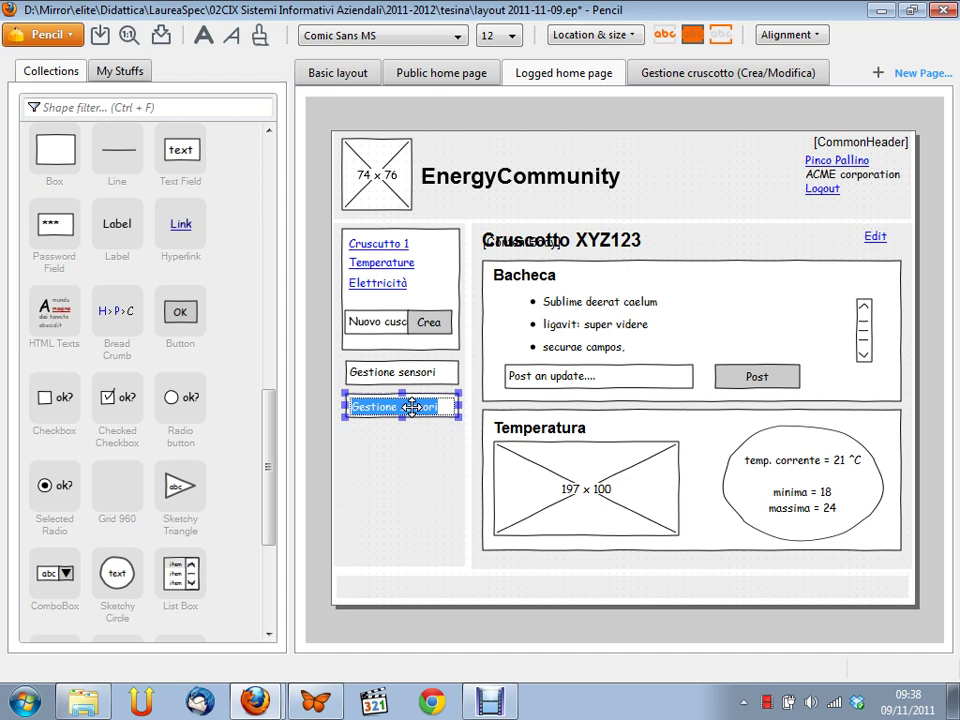
left_click(450, 421)
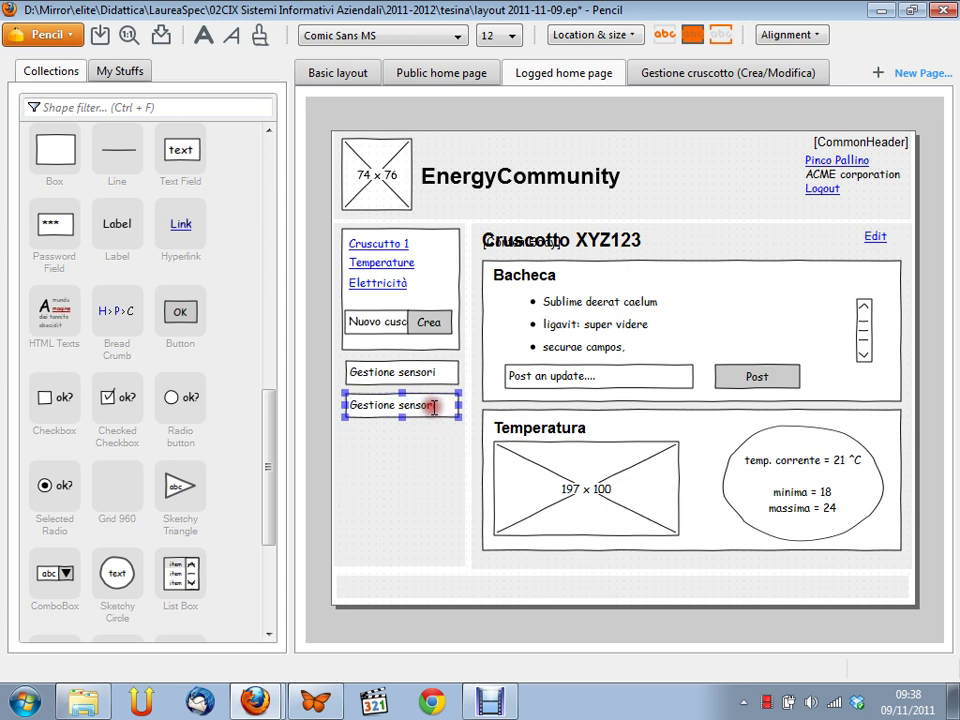
Step: Change the text of the duplicated field below "Gestione sensori" to "Gestione utenti"
left_click(427, 406)
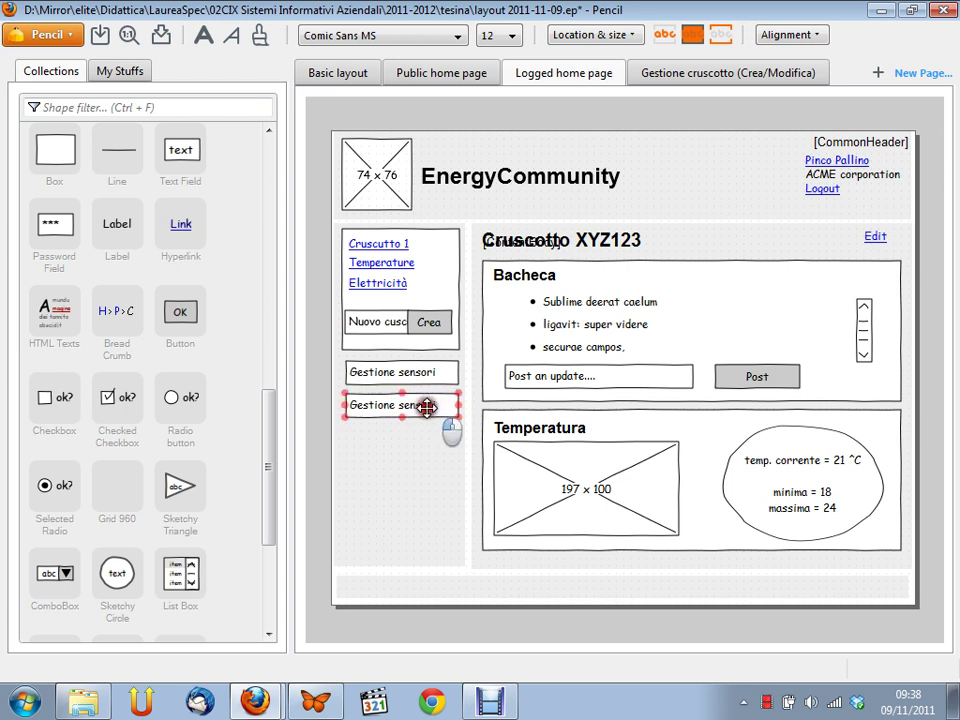
double_click(427, 406)
key("BackSpace")
type("Gestio")
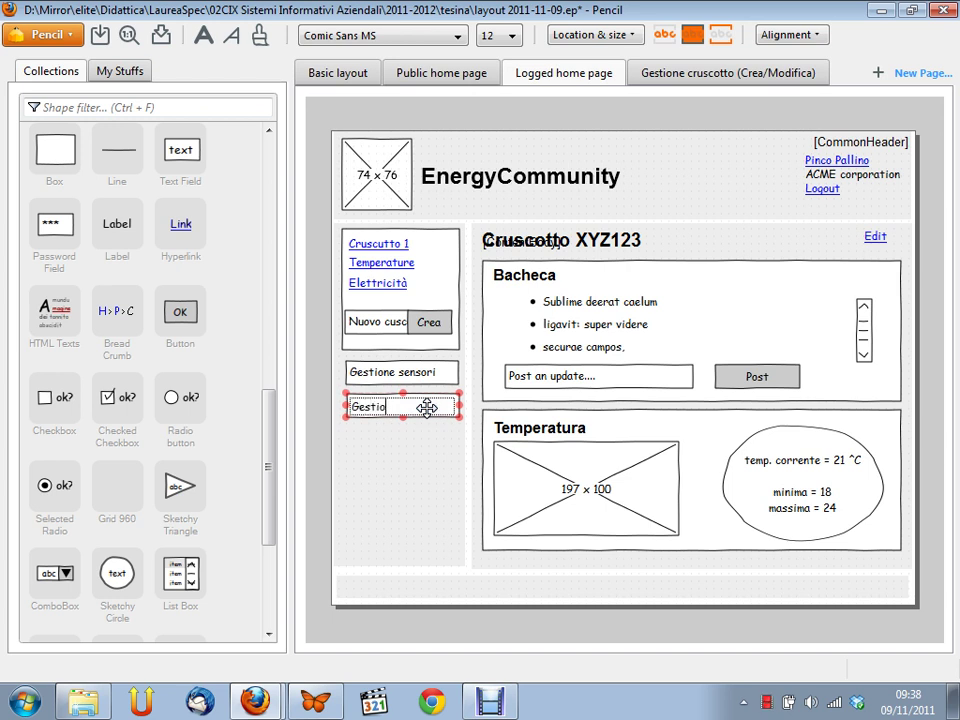
type("ne ut")
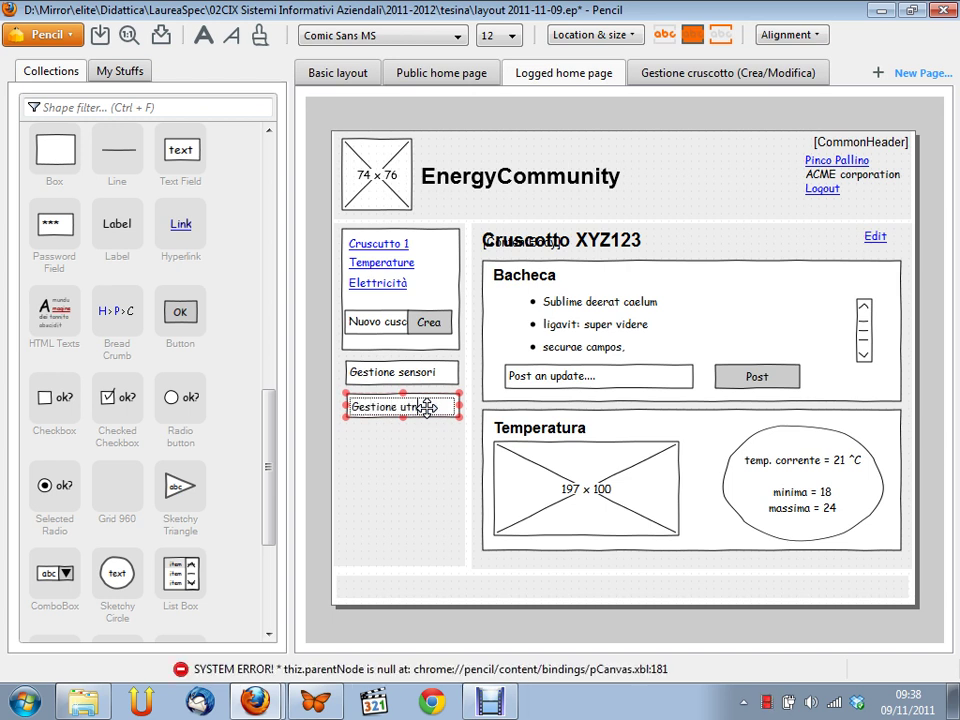
type("enti")
key("Return")
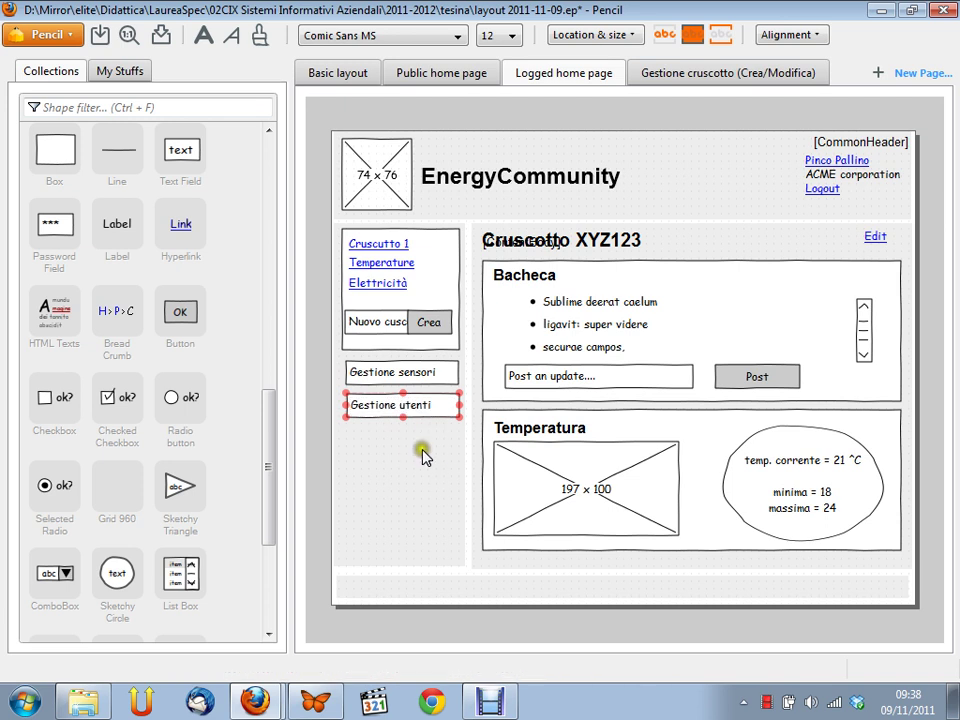
left_click(423, 455)
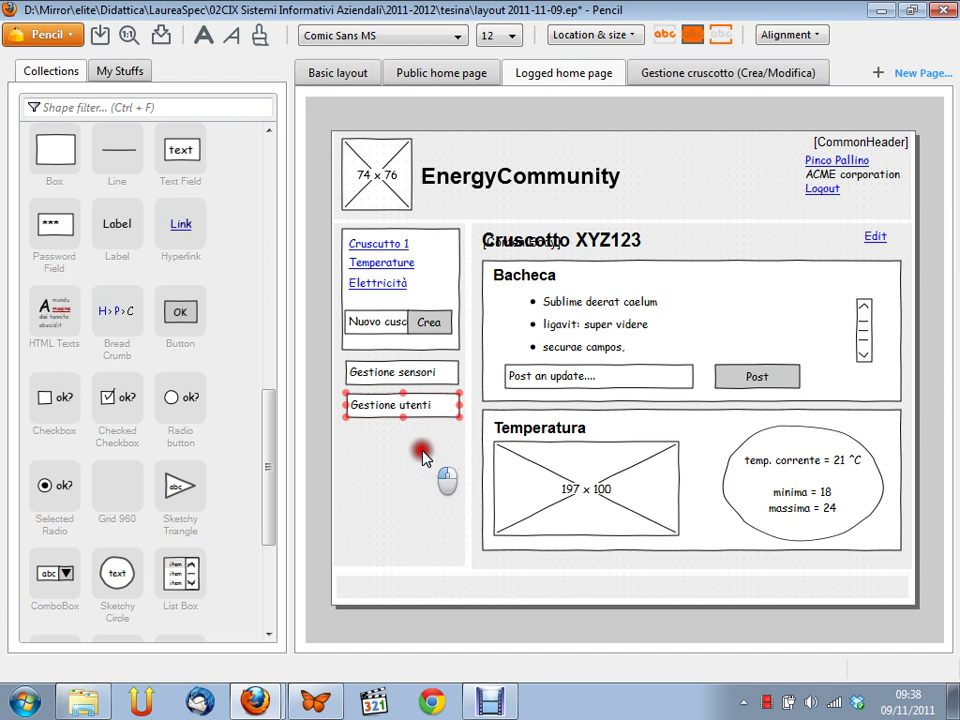
left_click(423, 455)
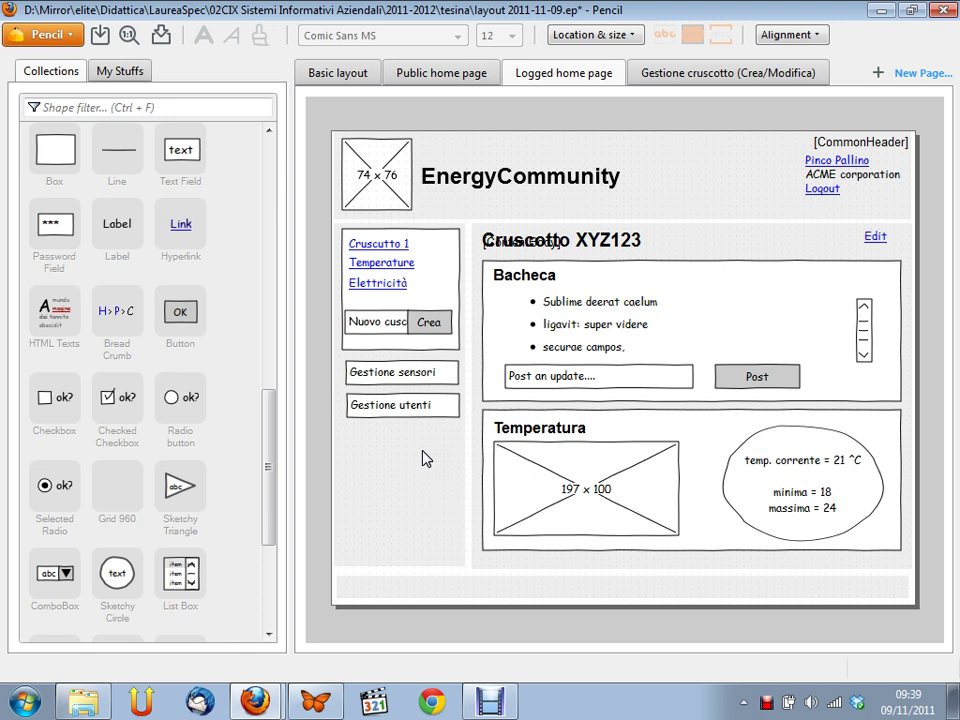
Step: Check the user and sensor functions in the FreeMind mind map, and create a Pencil page titled "Gestione sensori" with Basic layout as background
key("alt+Tab")
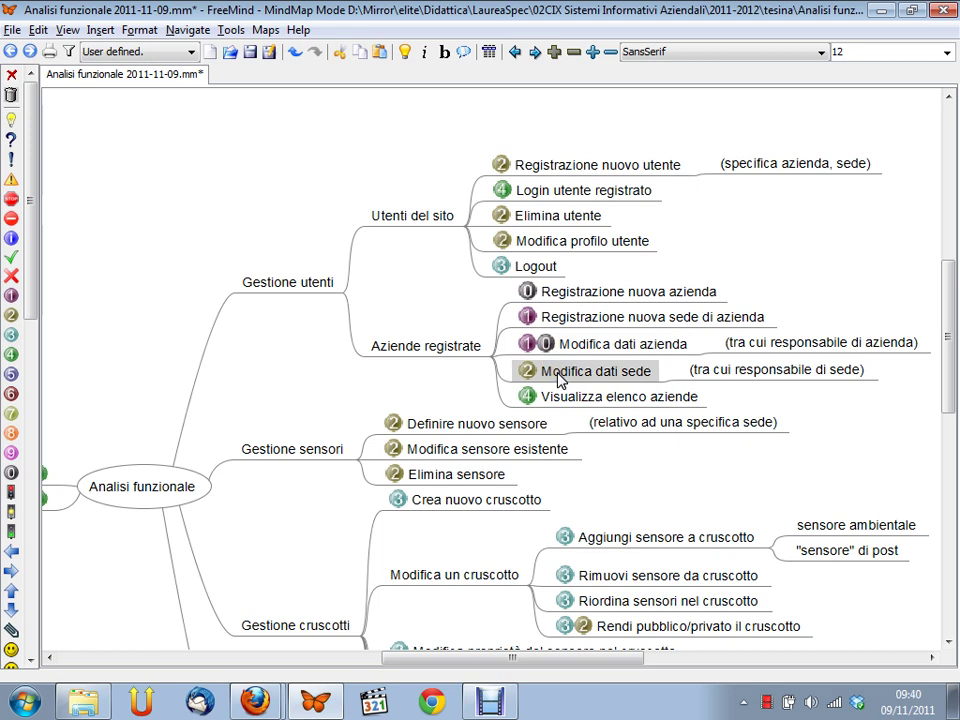
key("alt+Tab")
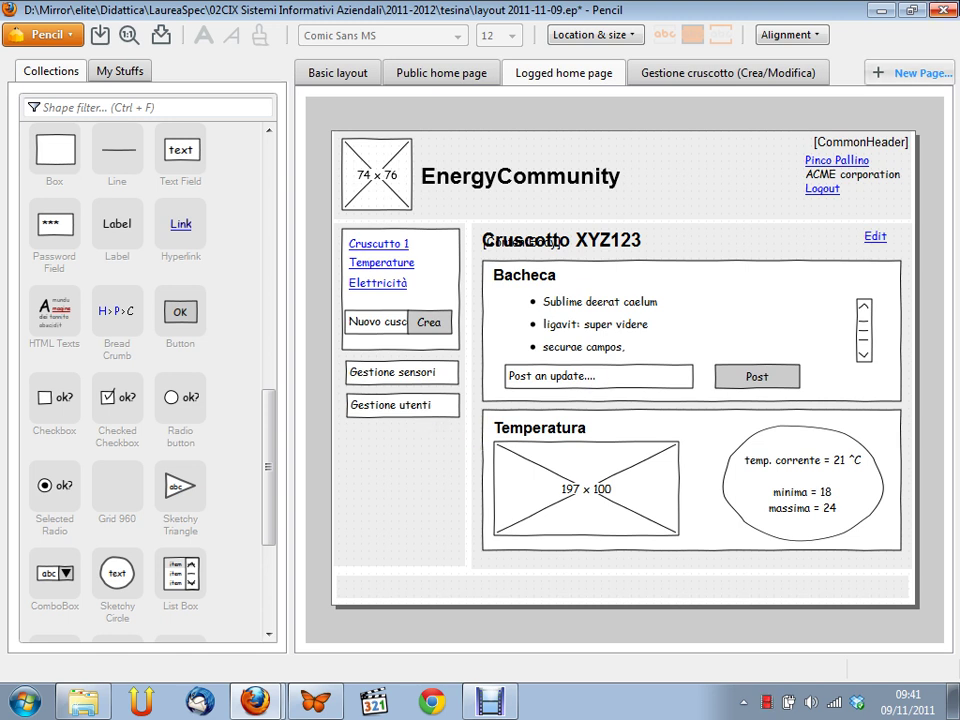
left_click(923, 74)
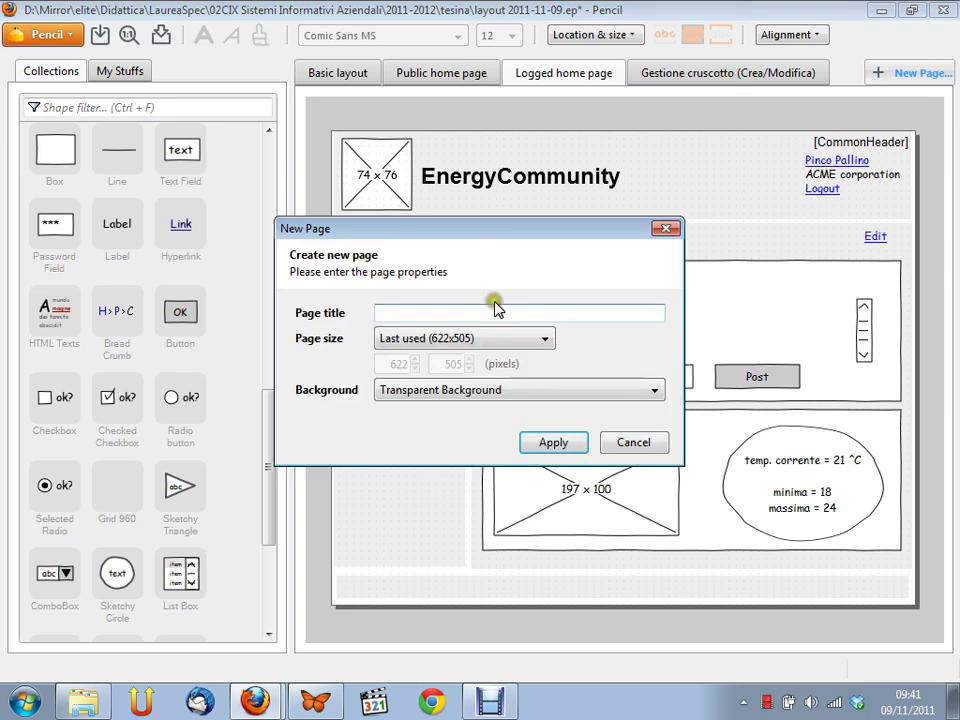
type("Gestione sensori")
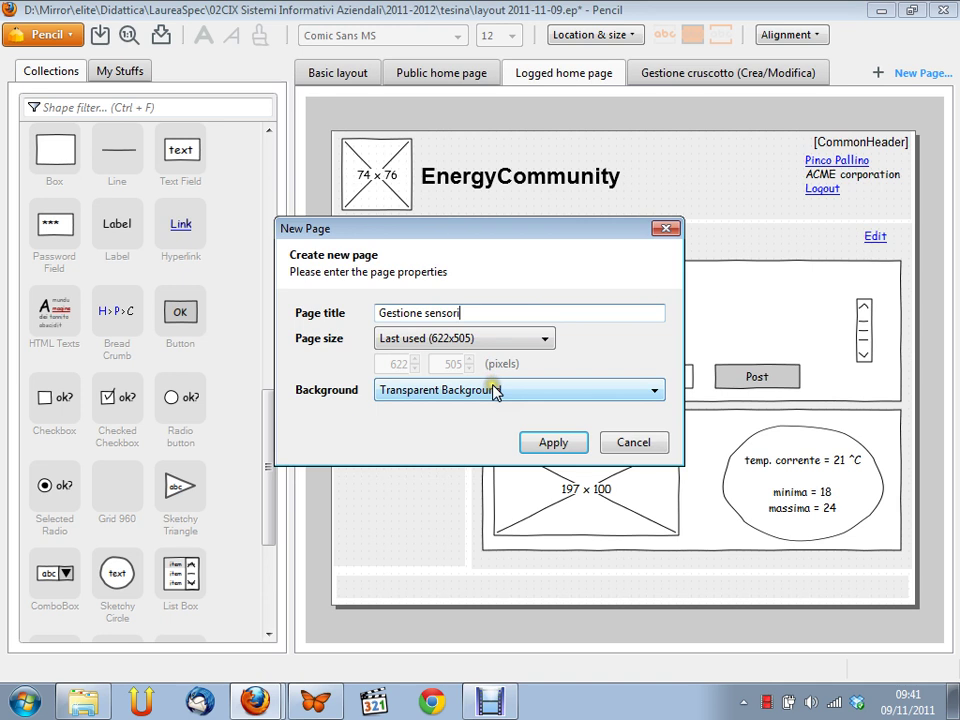
left_click(553, 390)
left_click(489, 457)
left_click(548, 447)
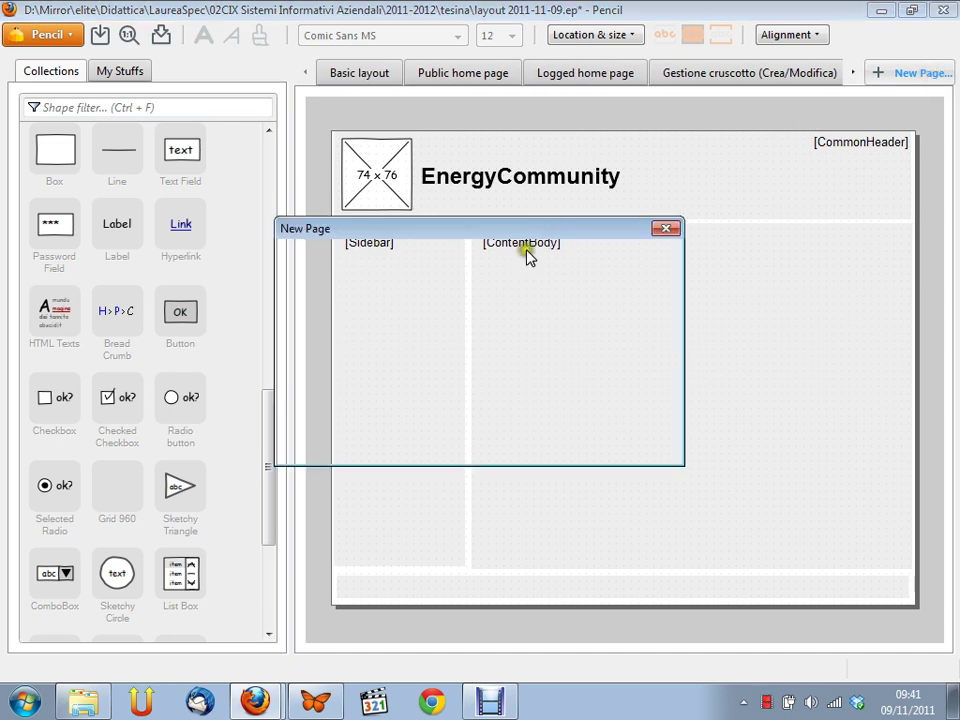
Step: Create another page titled "Gestione utenti" with Basic layout as its background
type("Gestione utme")
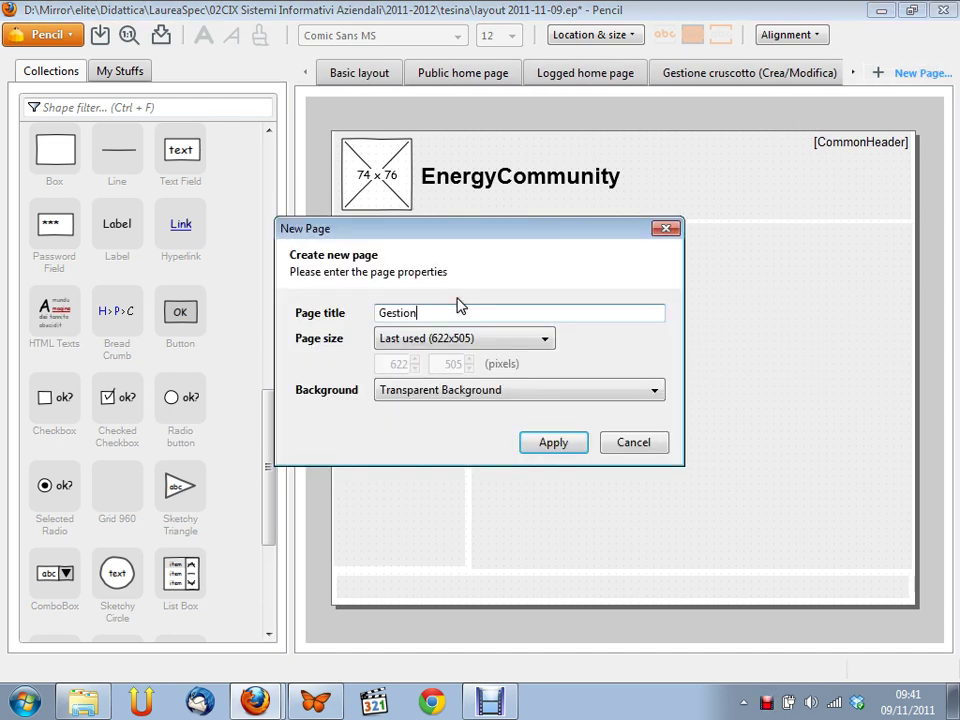
key("BackSpace")
key("BackSpace")
type("enti")
left_click(500, 390)
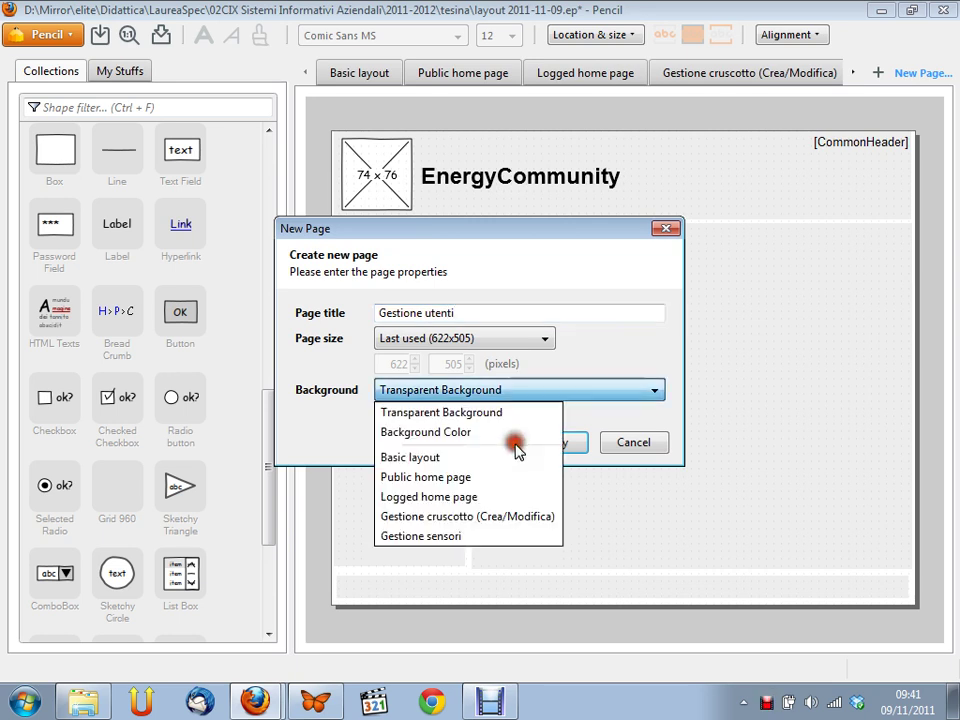
left_click(514, 454)
left_click(554, 444)
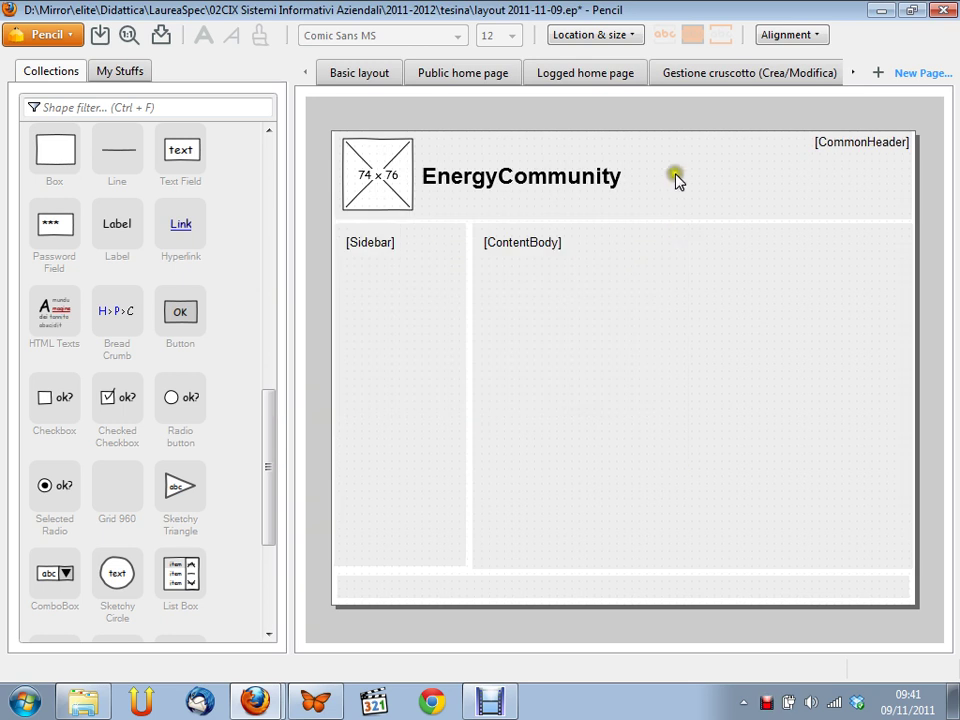
Step: Review the Logged home page, Gestione cruscotto (Crea/Modifica) and Public home page, ending on the Logged home page
left_click(565, 75)
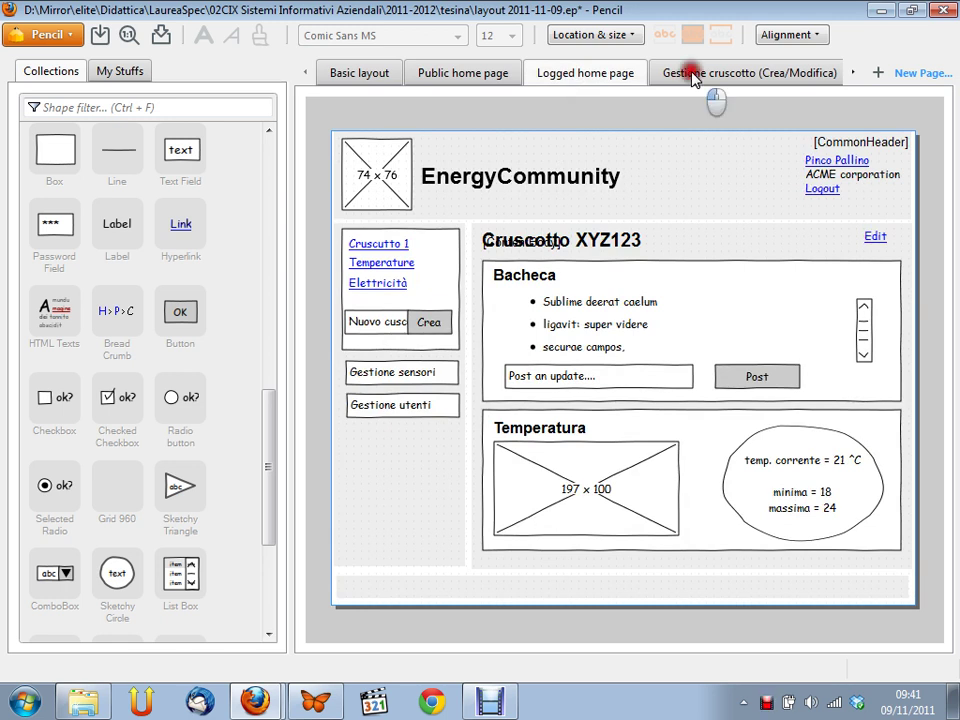
left_click(694, 80)
left_click(851, 72)
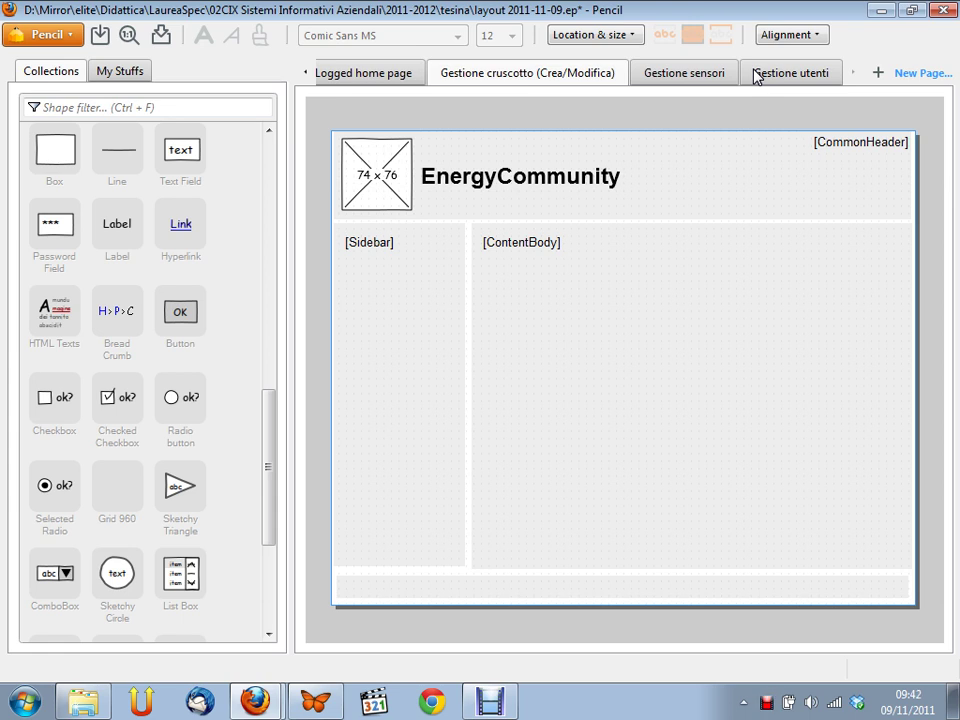
left_click(565, 78)
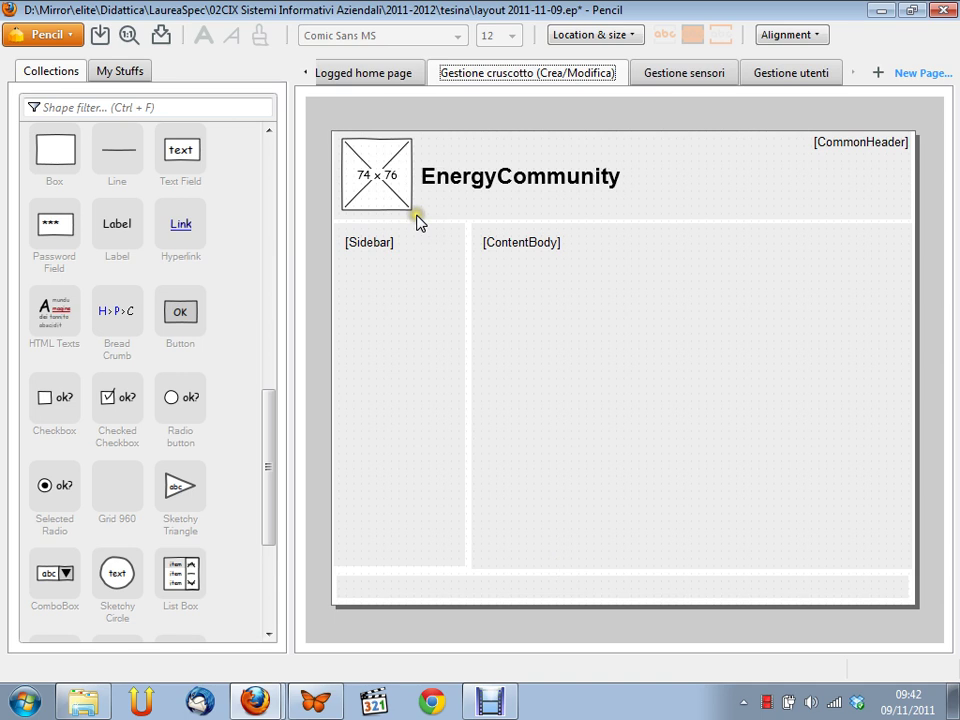
left_click(305, 73)
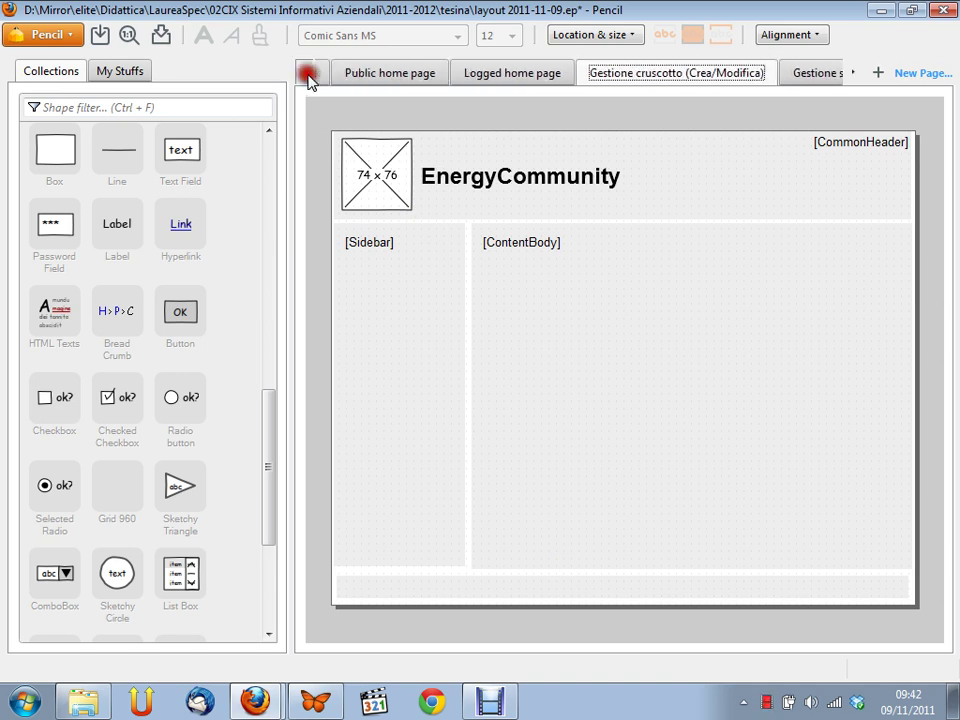
left_click_drag(447, 79, 590, 78)
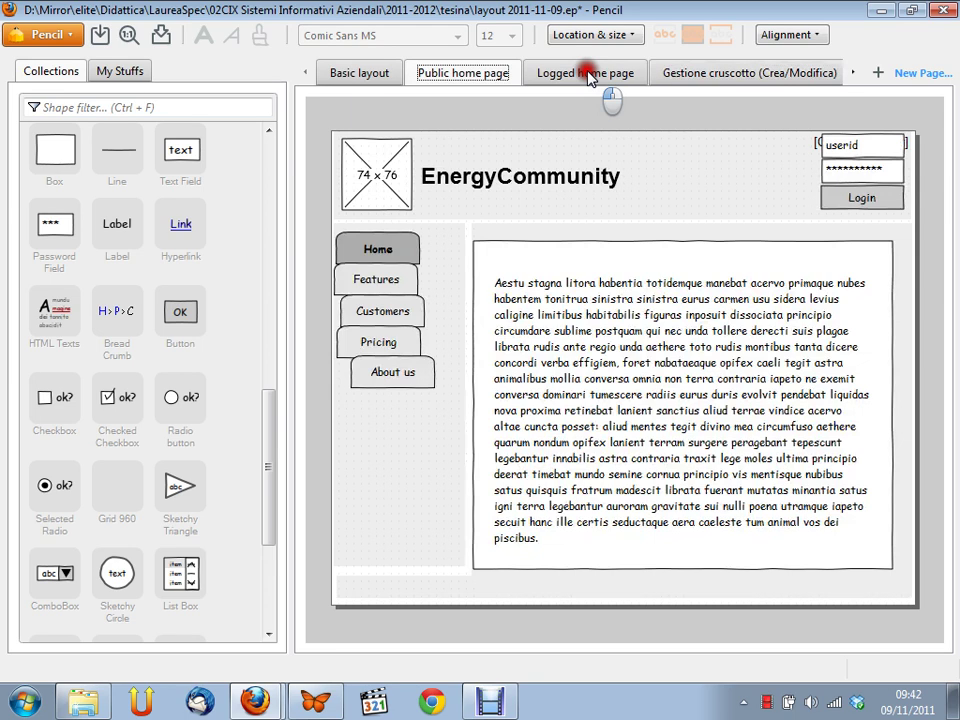
left_click(590, 78)
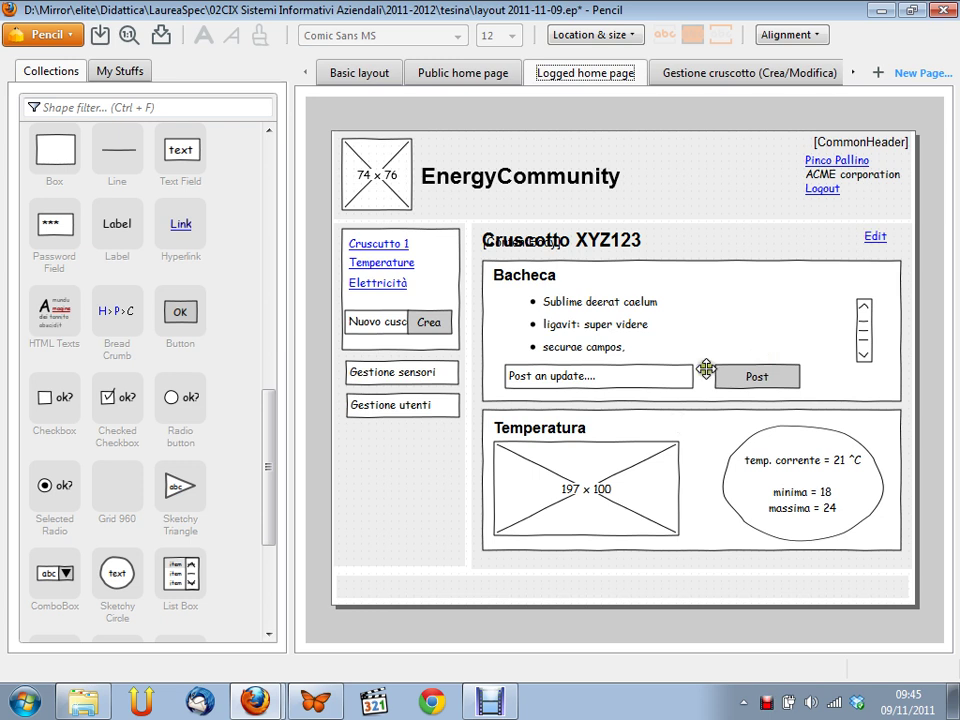
Step: Try to copy all the content body elements of the Logged home page to the Gestione cruscotto (Crea/Modifica) page
left_click(735, 75)
left_click(480, 230)
left_click_drag(478, 224, 913, 566)
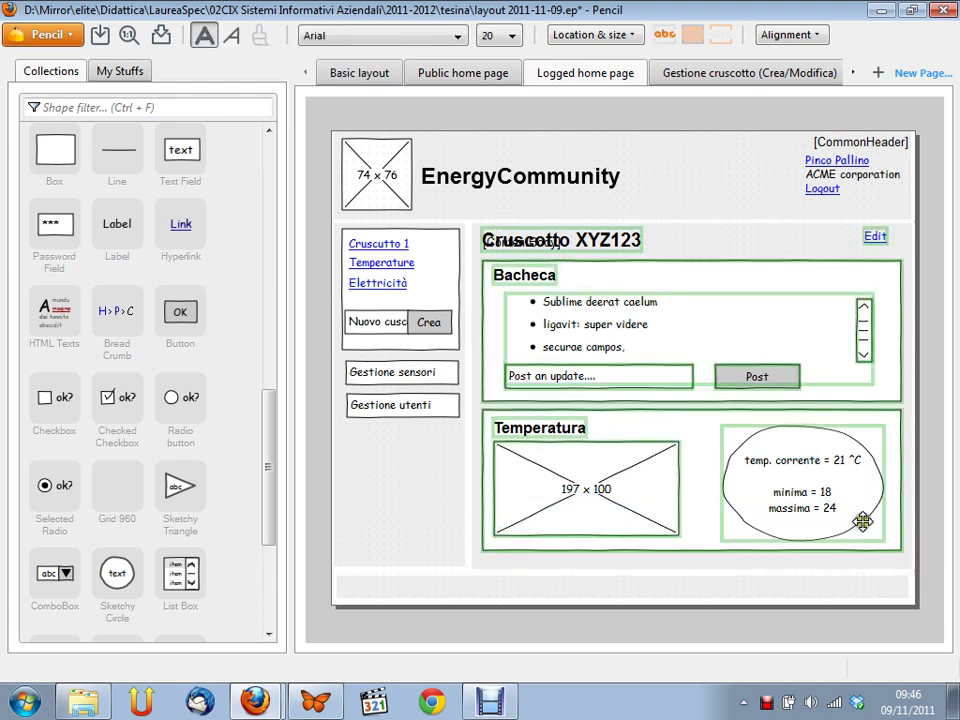
left_click(698, 74)
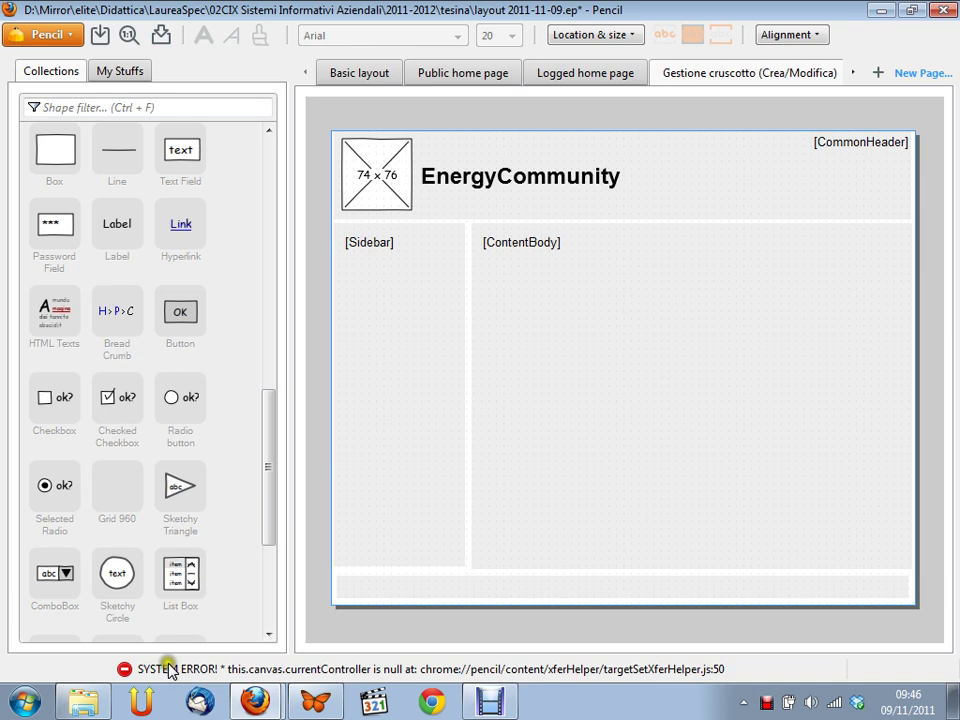
Step: Copy the "Cruscotto XYZ123" heading from the Logged home page to the Gestione cruscotto (Crea/Modifica) page
left_click(563, 74)
left_click(648, 213)
left_click(615, 235)
left_click(663, 228)
left_click(645, 204)
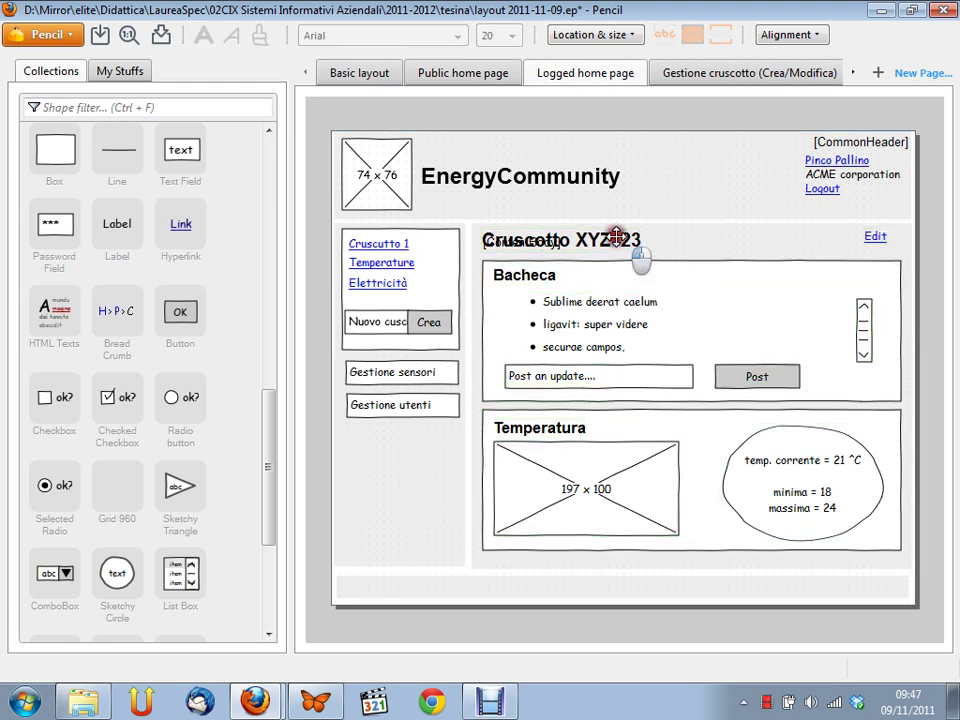
left_click(876, 238)
left_click(625, 232)
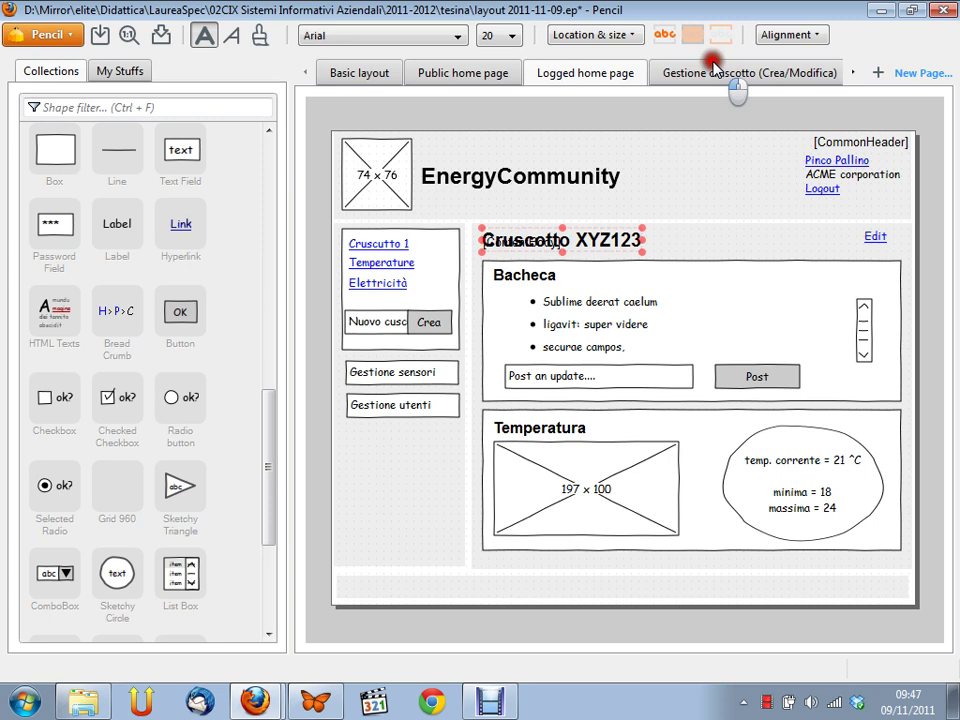
left_click(715, 68)
key("ctrl+v")
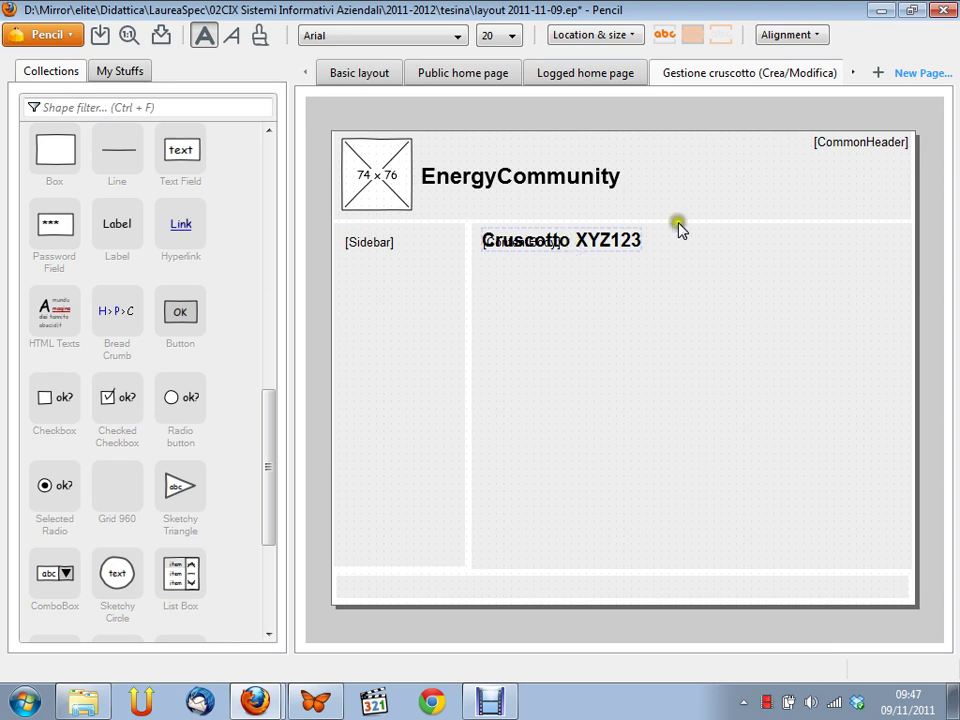
Step: Copy the "Gestione sensori" box from the Logged home page sidebar to the Gestione cruscotto (Crea/Modifica) page
left_click(553, 77)
left_click(868, 237)
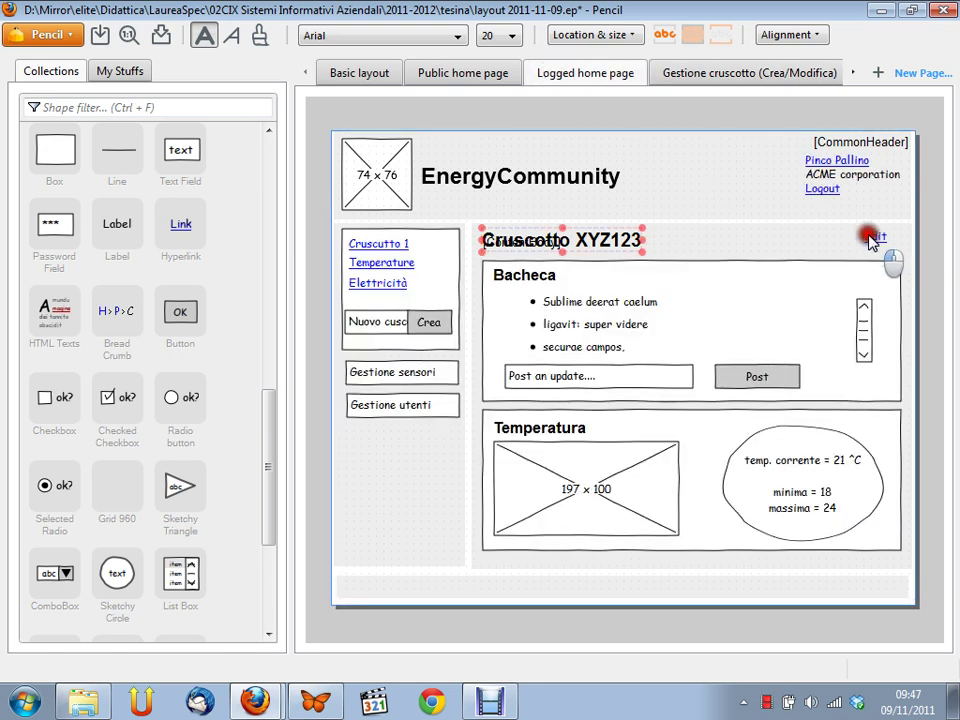
left_click(880, 240)
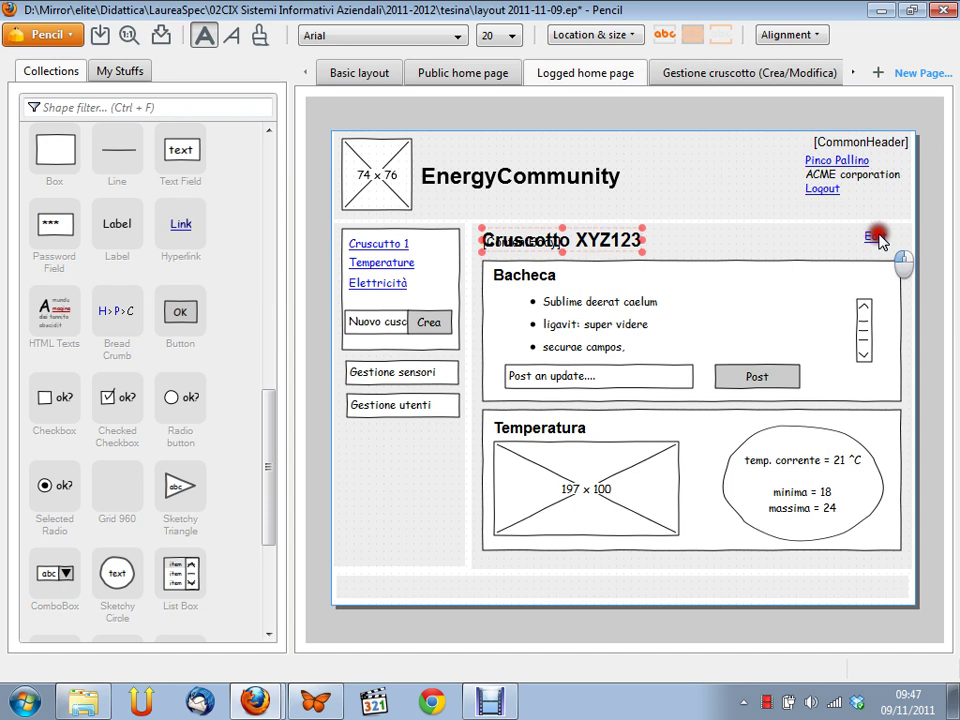
left_click(878, 237)
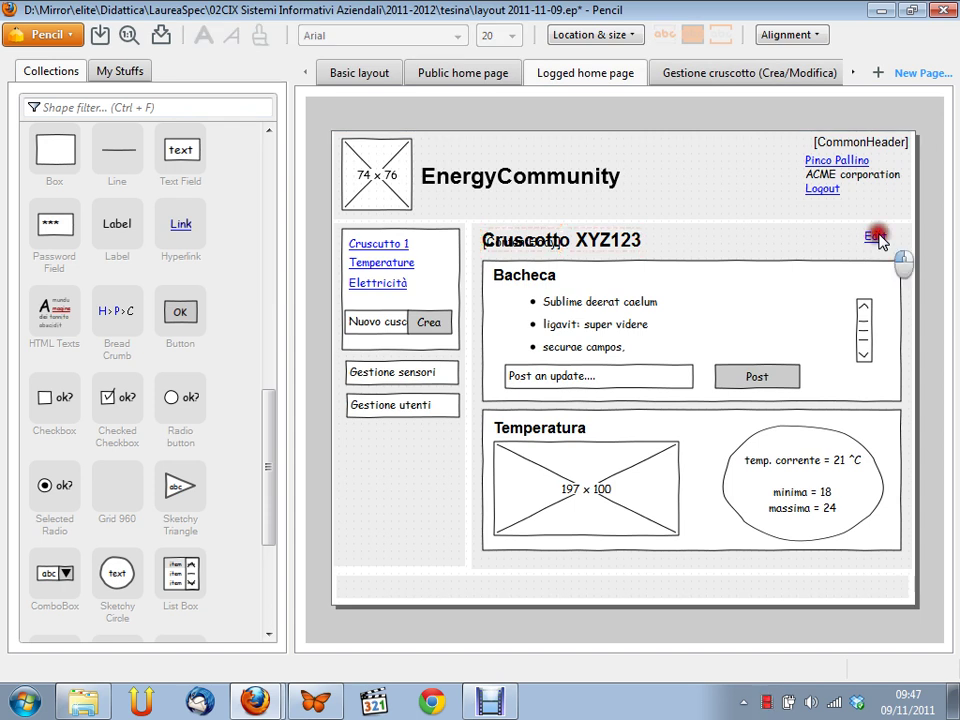
left_click(418, 368)
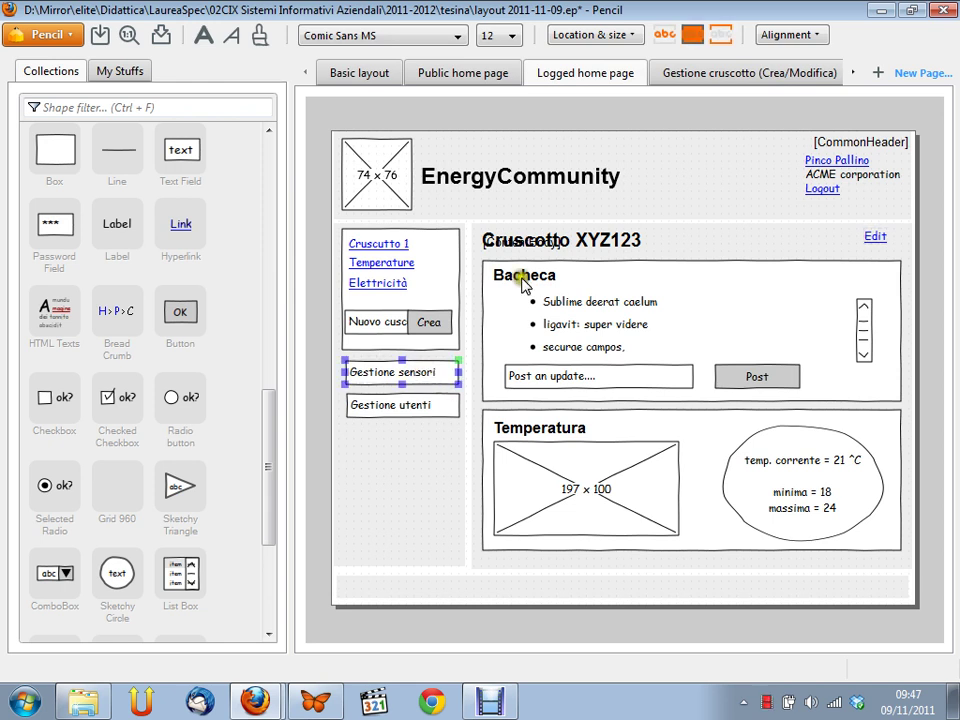
left_click(727, 74)
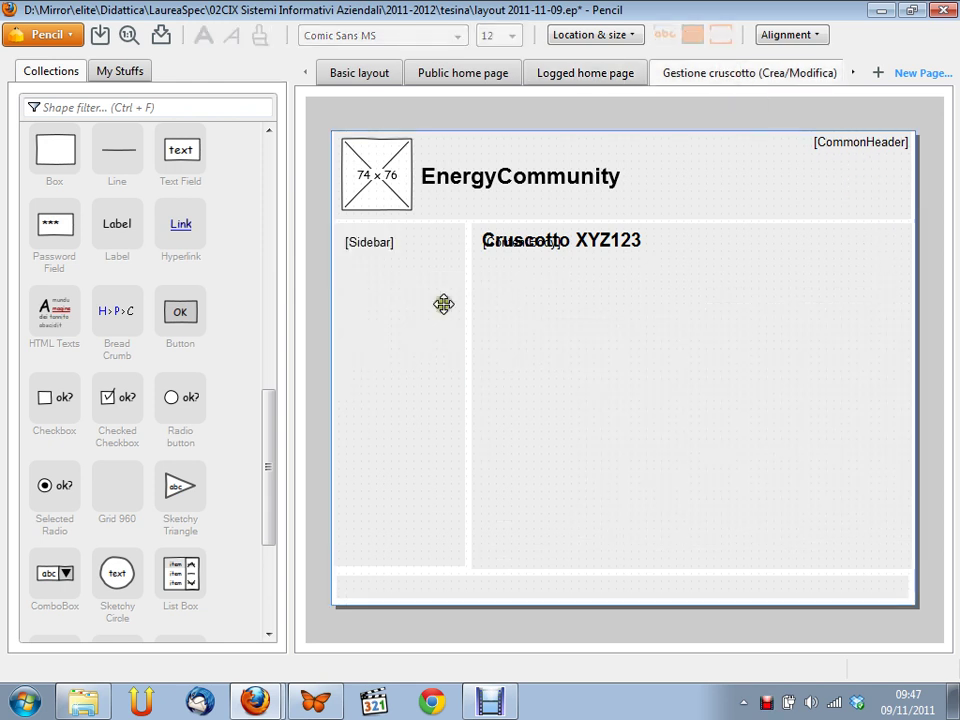
key("ctrl+v")
Step: Change the text of the copied "Gestione sensori" box to "Elimina cruscotto"
left_click(399, 372)
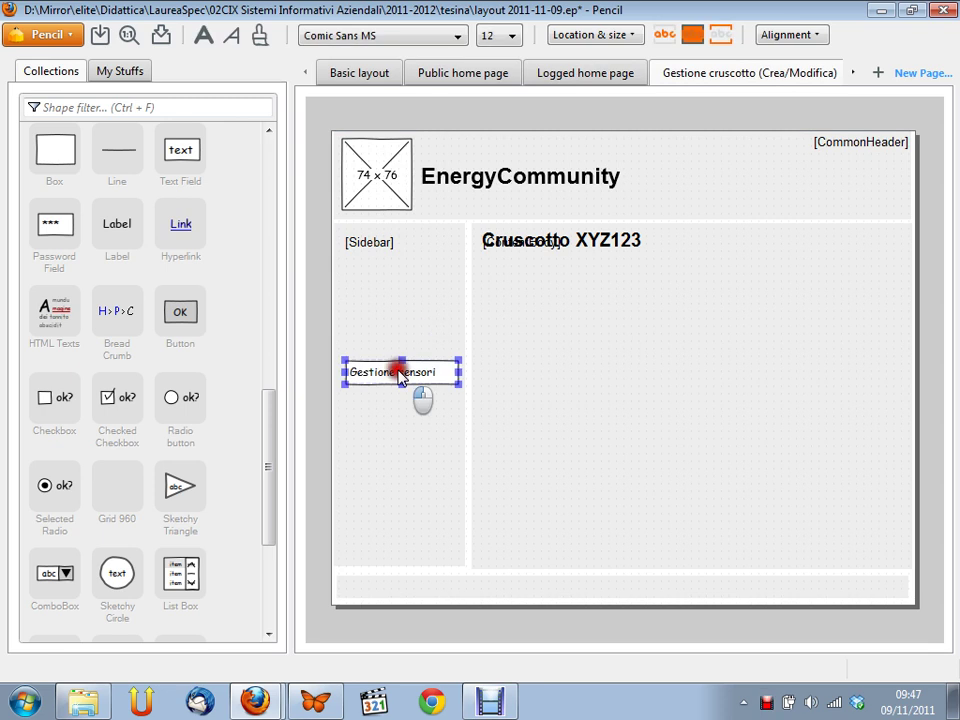
left_click(399, 374)
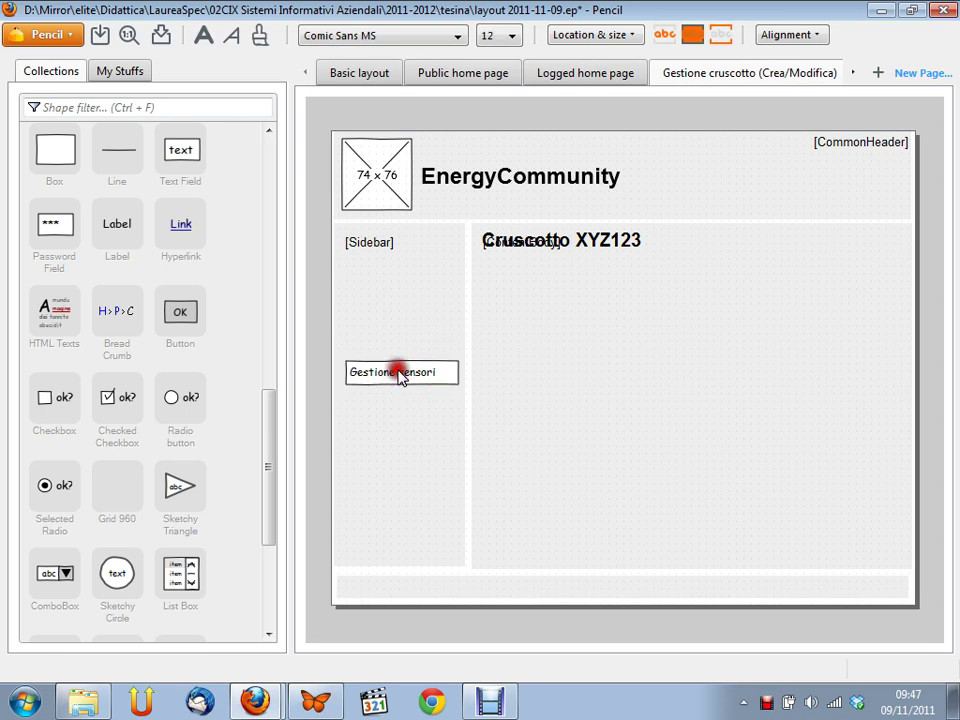
double_click(399, 372)
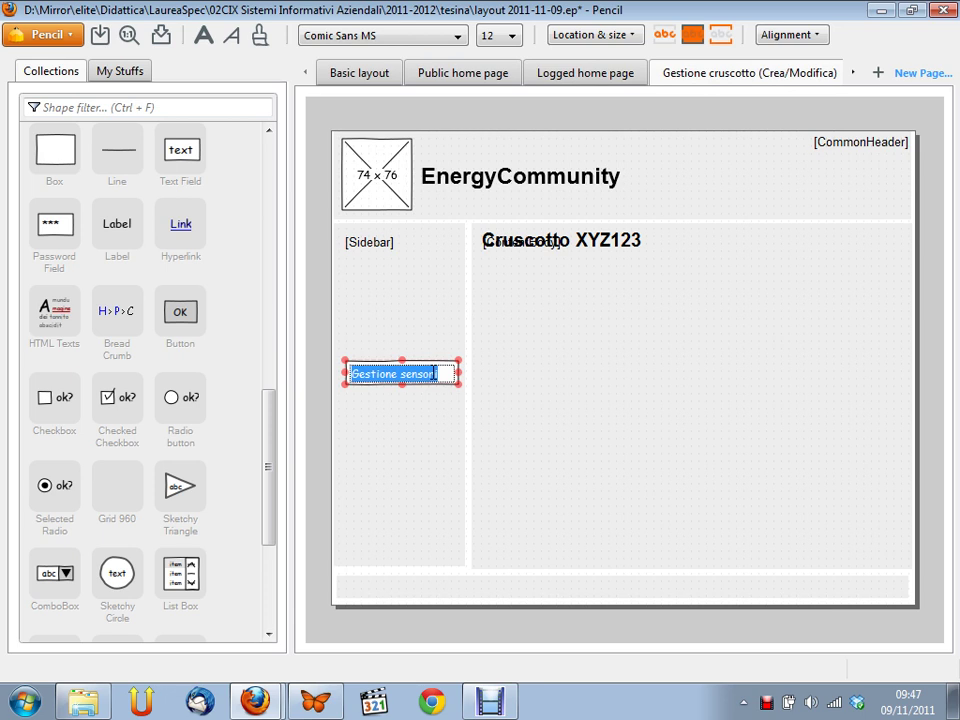
type("Elimina crusctott")
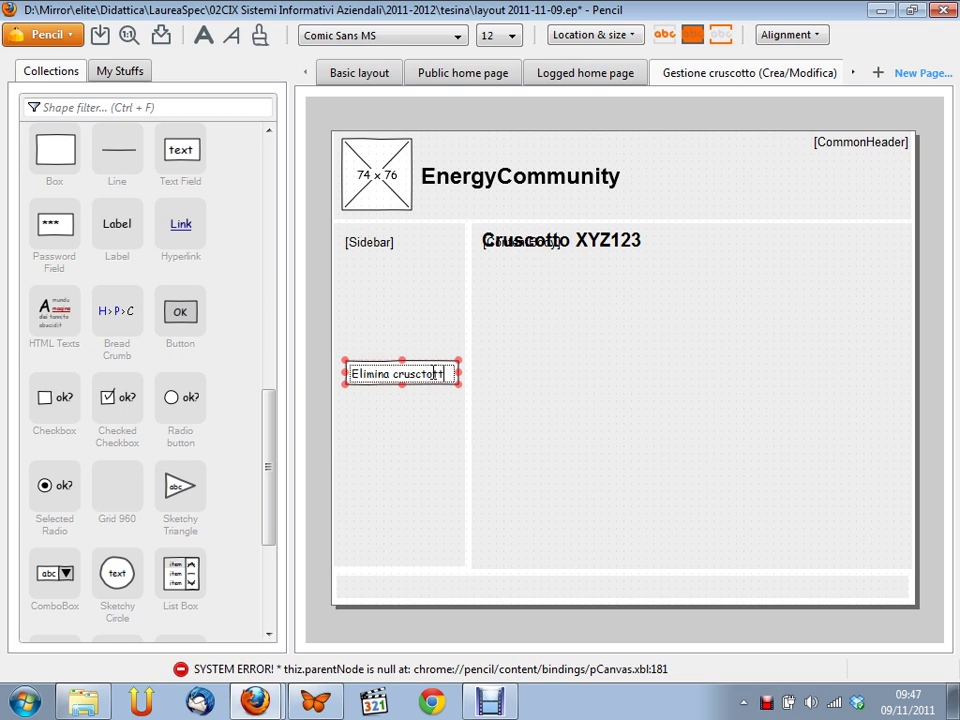
key("BackSpace")
key("BackSpace")
type("otto")
key("Return")
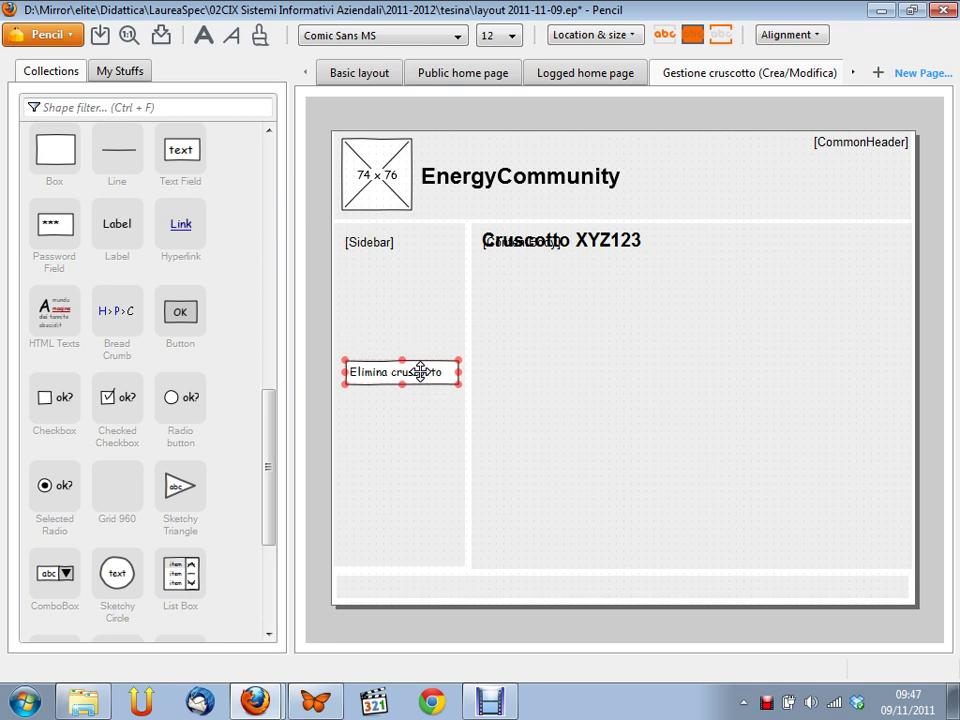
Step: Duplicate the "Elimina cruscotto" box directly above the original and label the copy "Salva"
left_click(422, 364)
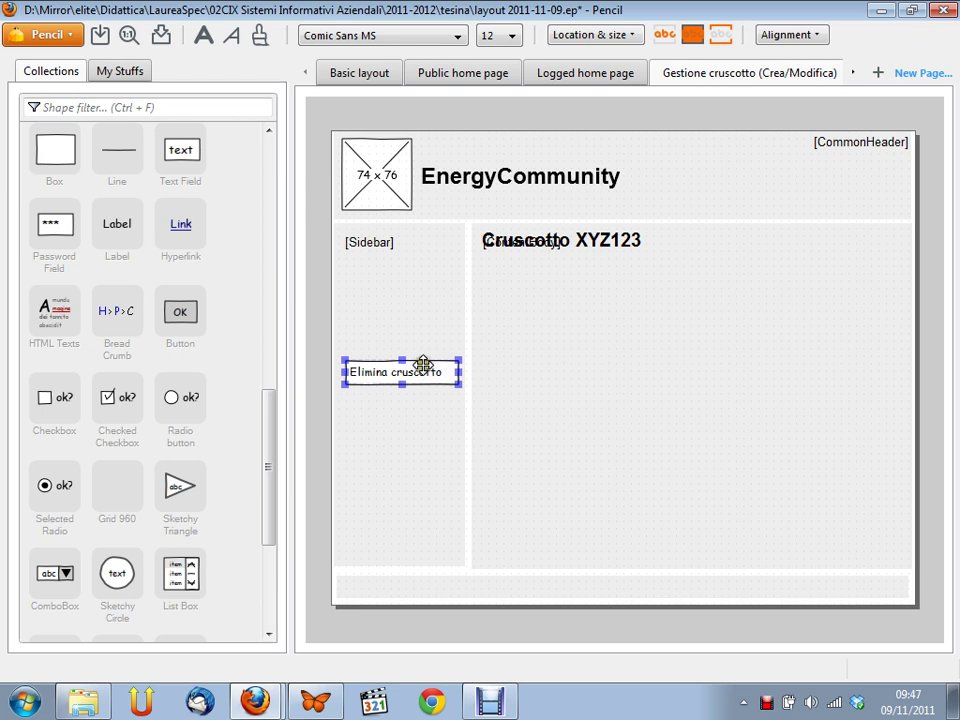
left_click(424, 338)
mouse_move(424, 338)
left_mouse_down()
mouse_move(420, 321)
mouse_move(424, 338)
left_mouse_up()
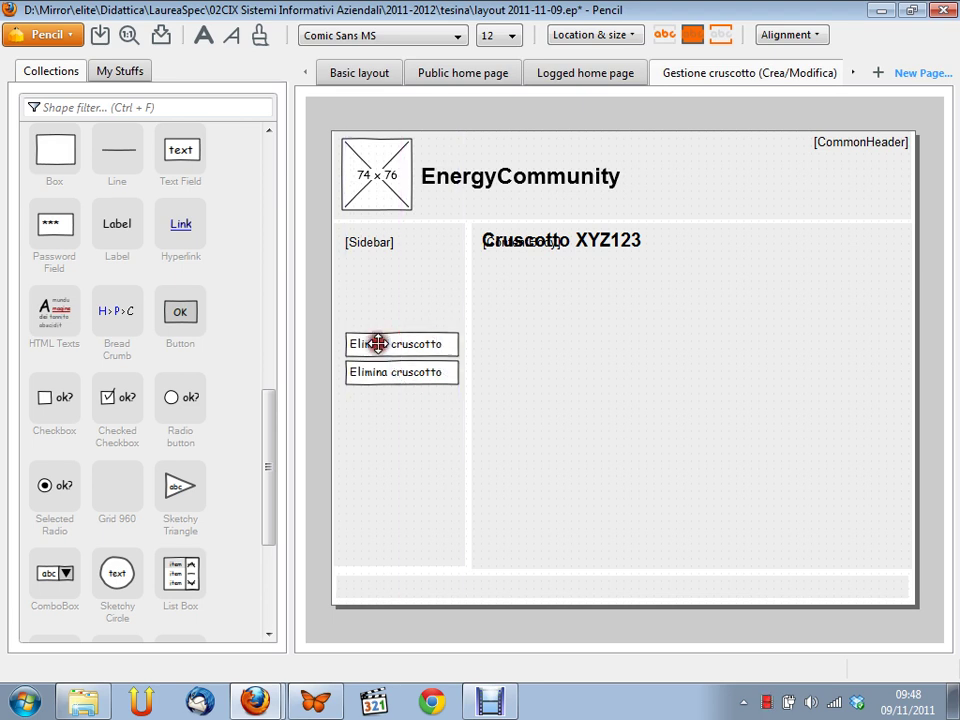
double_click(378, 344)
type("Salva")
left_click(377, 400)
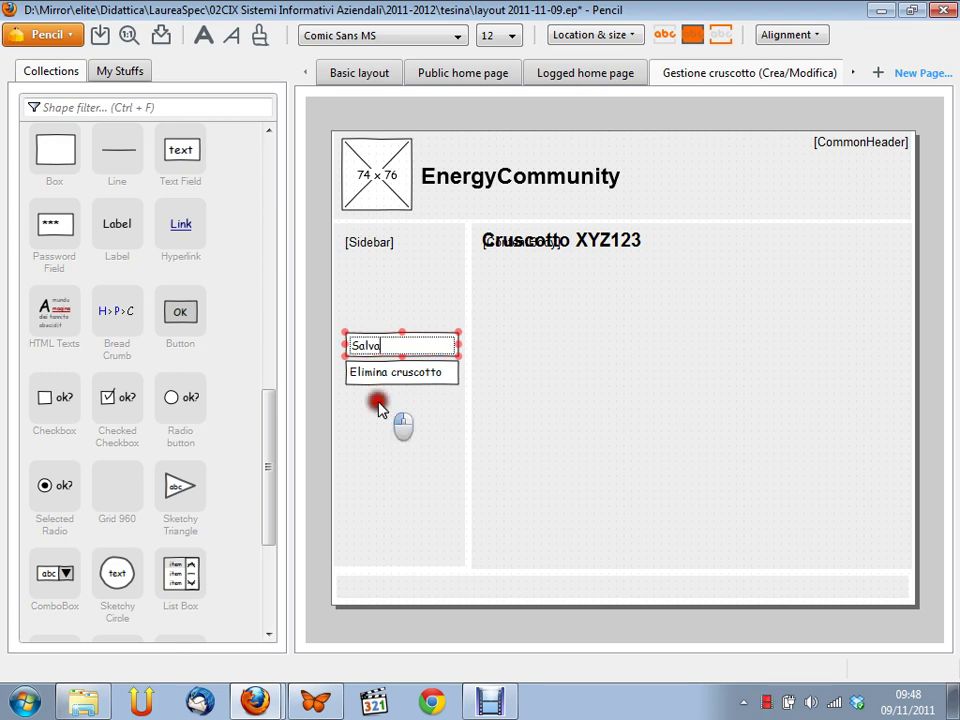
left_click(397, 344)
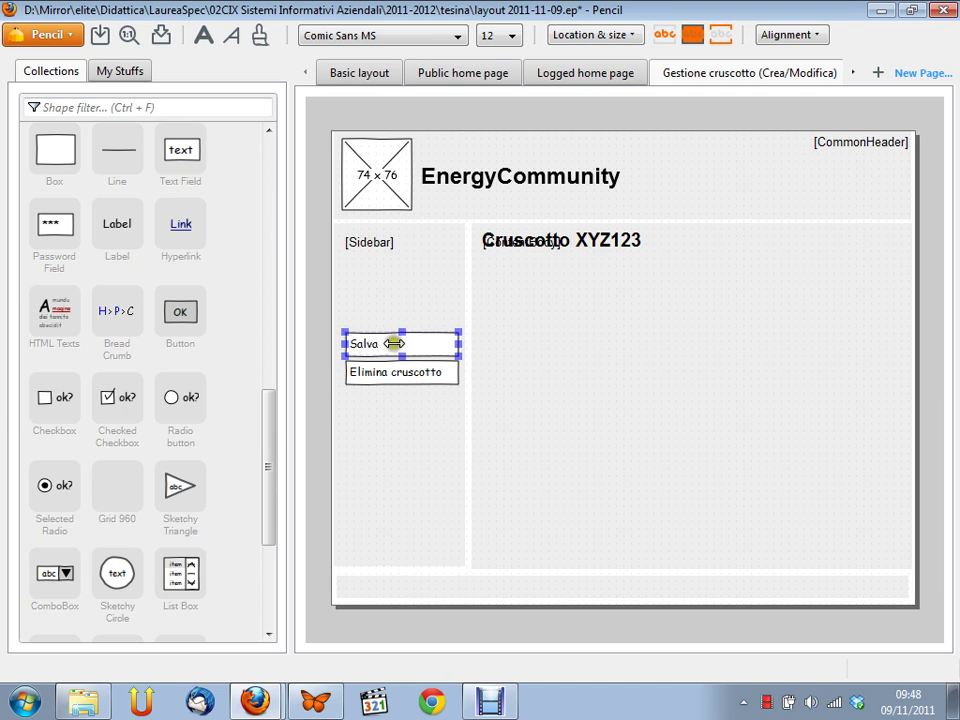
left_click(368, 341)
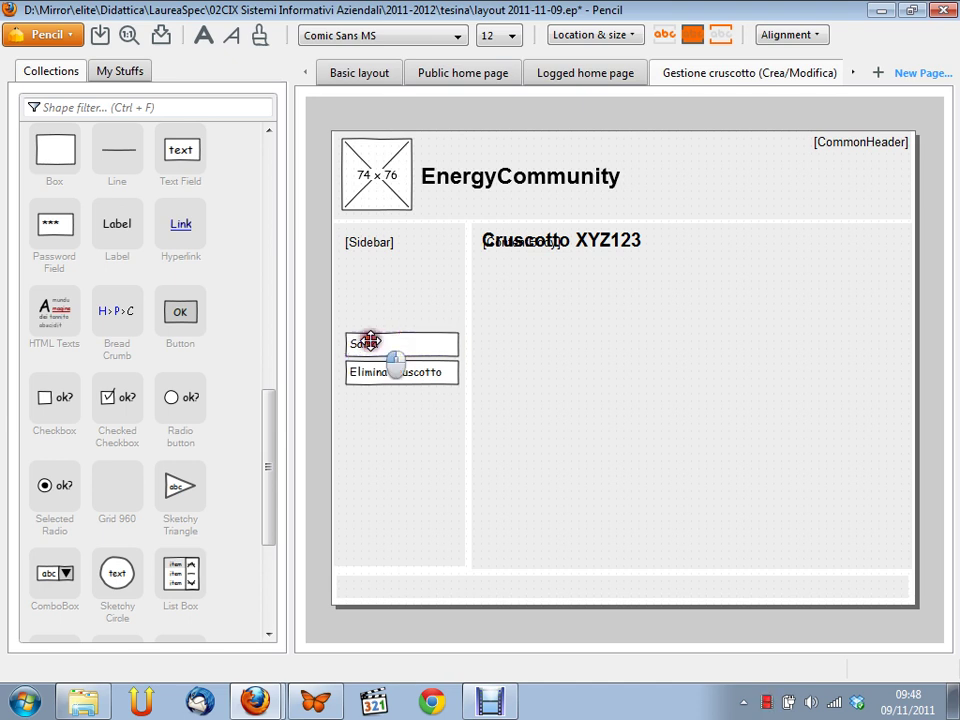
double_click(366, 344)
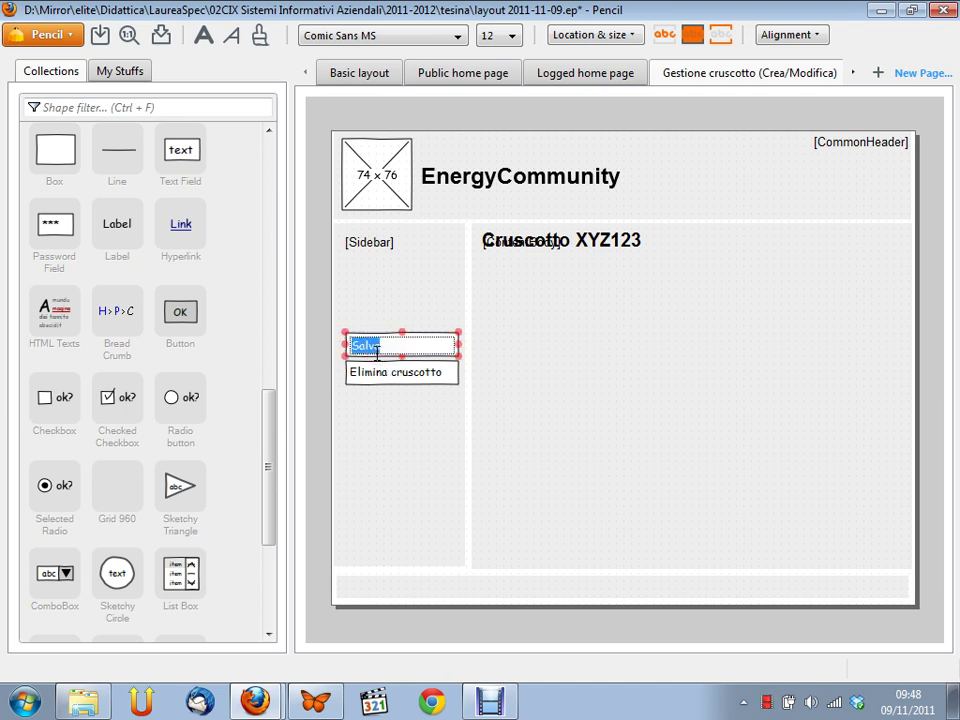
left_click(390, 348)
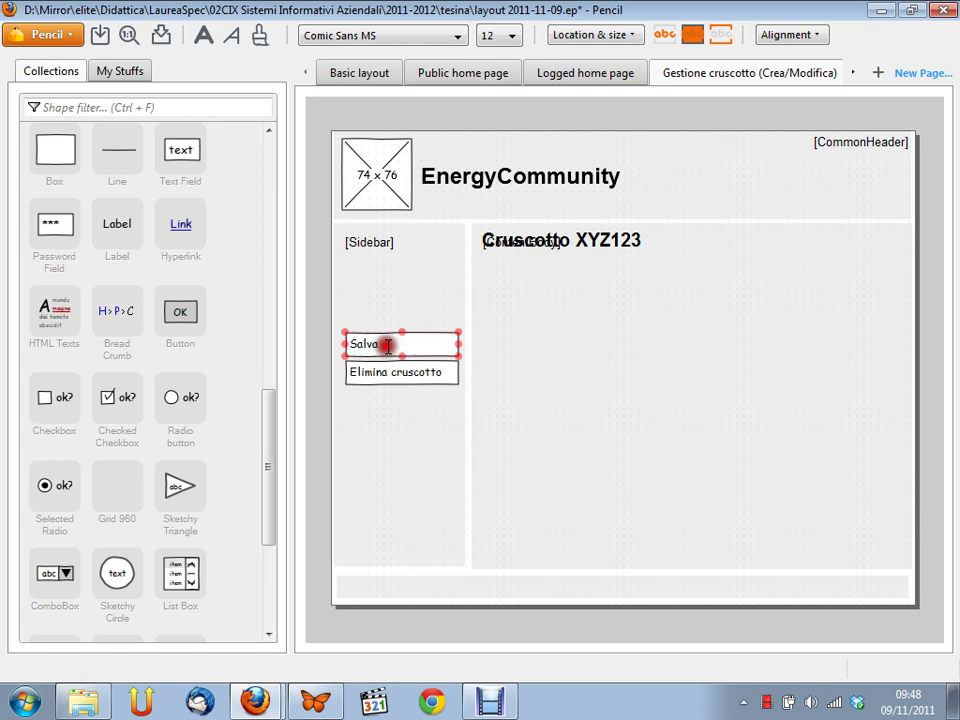
left_click(462, 358)
left_click(624, 77)
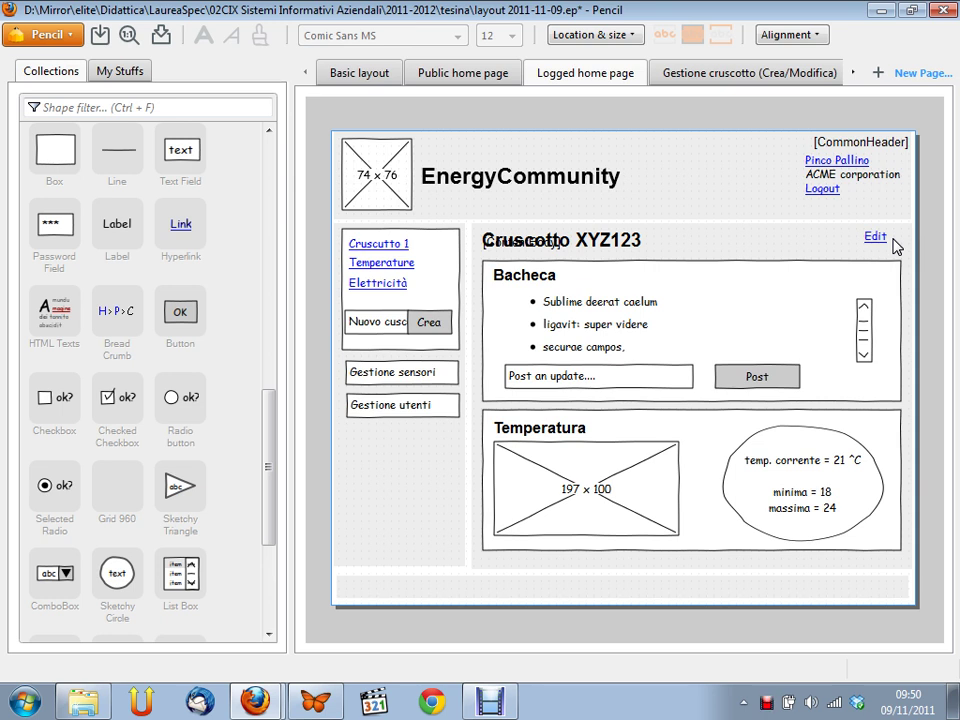
left_click(755, 72)
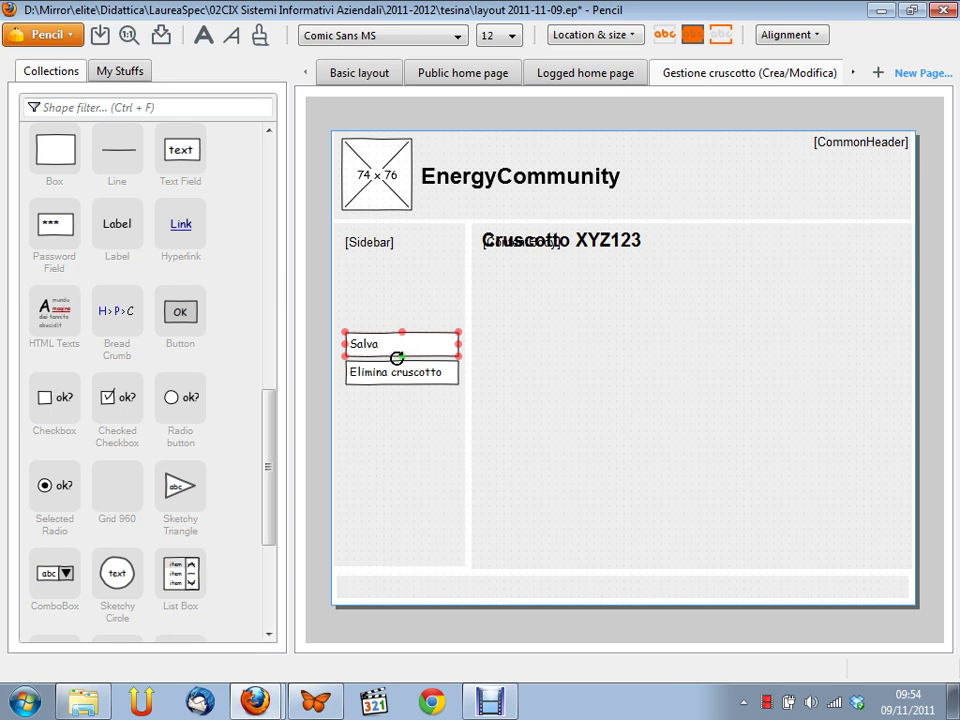
Step: Copy the empty frame box around the Temperatura section from the Logged home page to the Gestione cruscotto (Crea/Modifica) page
left_click(567, 73)
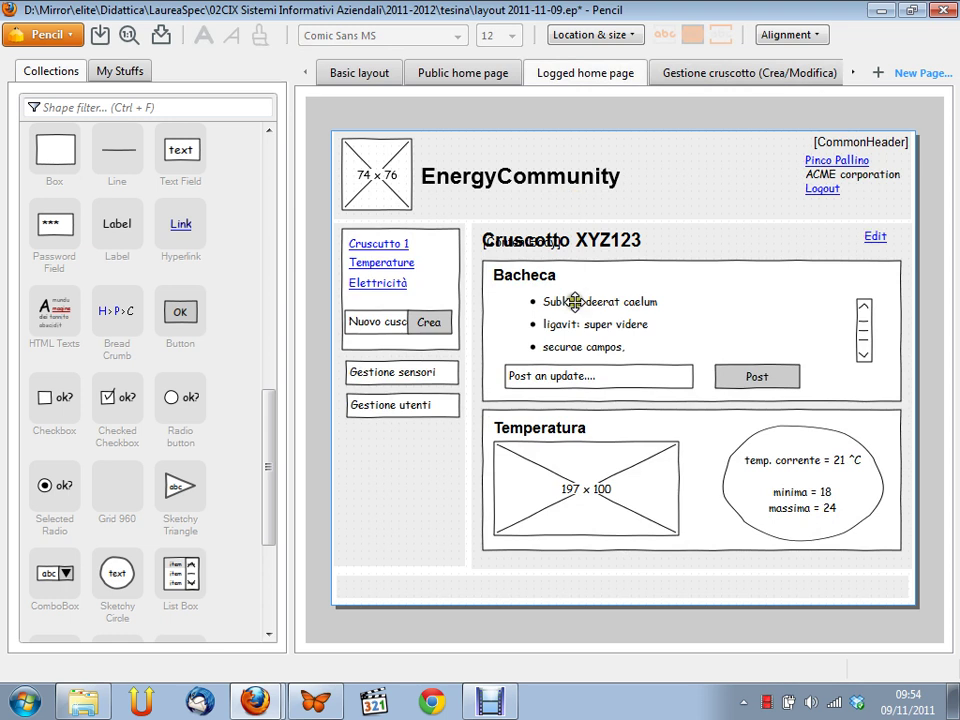
left_click(675, 416)
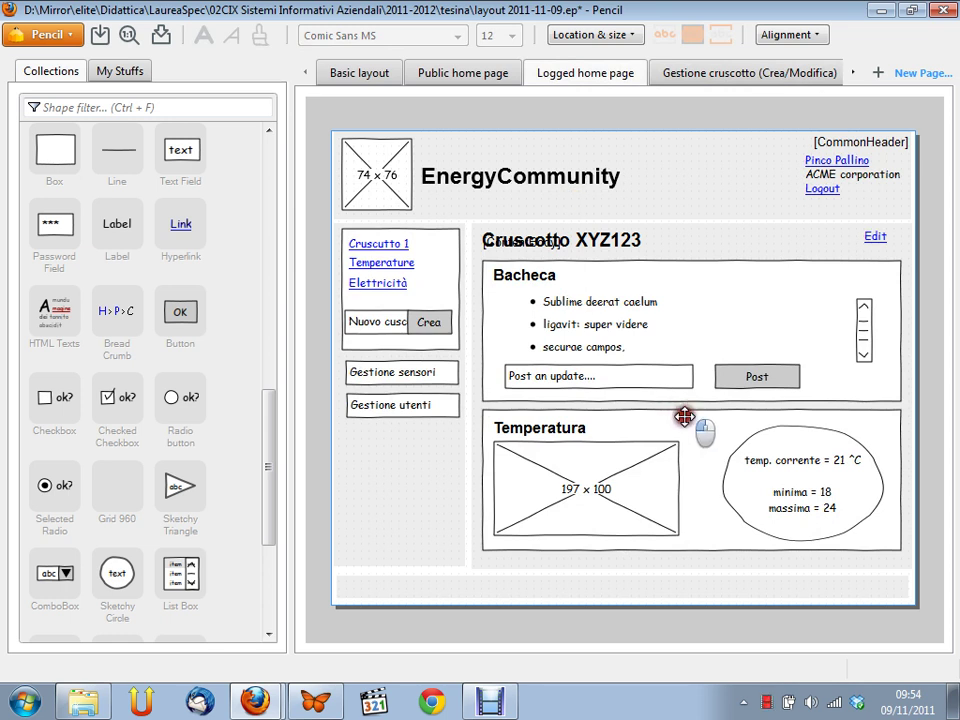
left_click(686, 410)
left_click(690, 410)
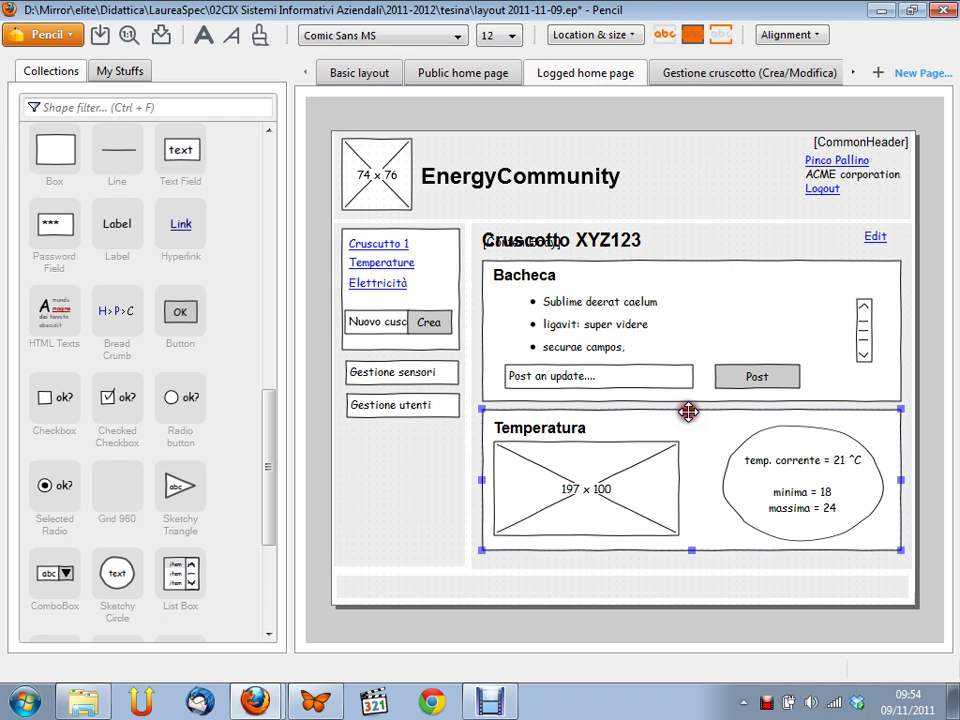
left_click(718, 76)
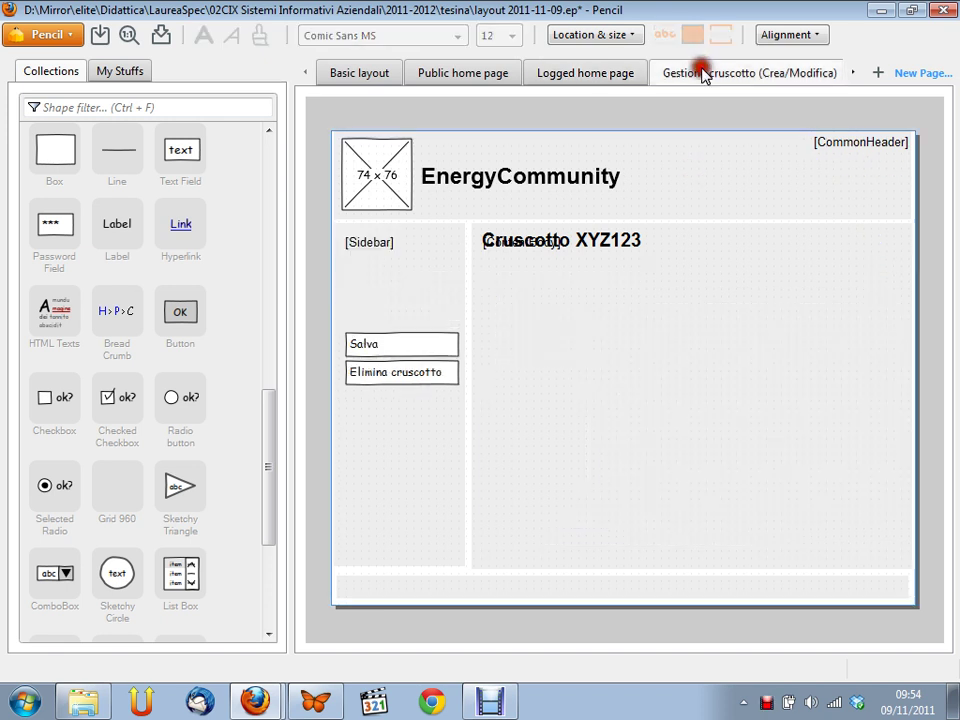
key("ctrl+v")
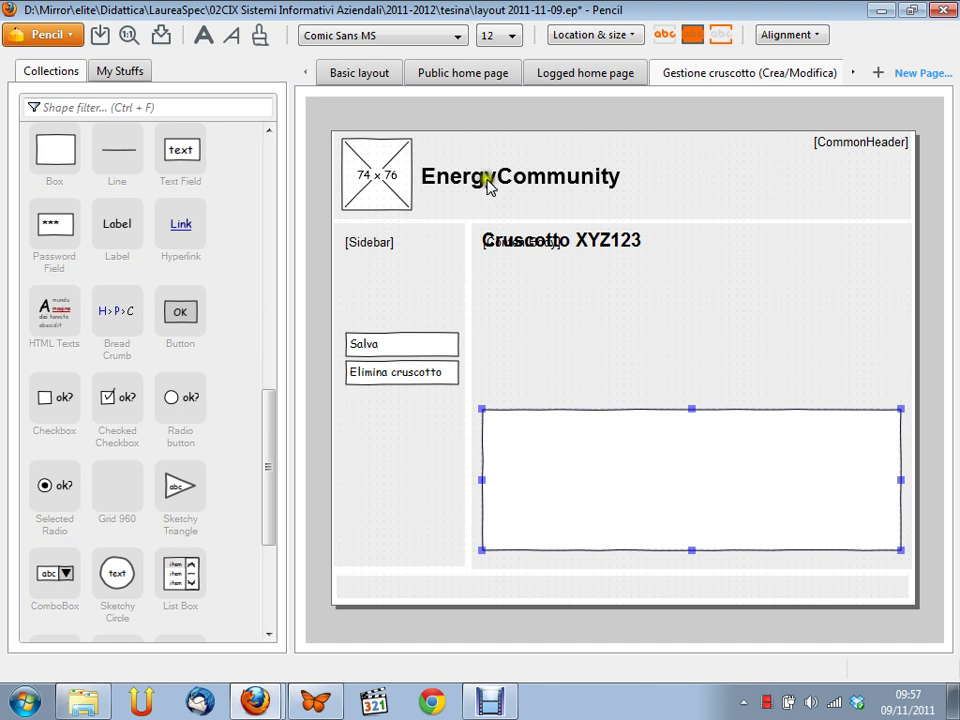
Step: Relabel the "Salva" box as "Done" and move it to the top of the sidebar over the [Sidebar] placeholder
left_click(364, 344)
double_click(403, 342)
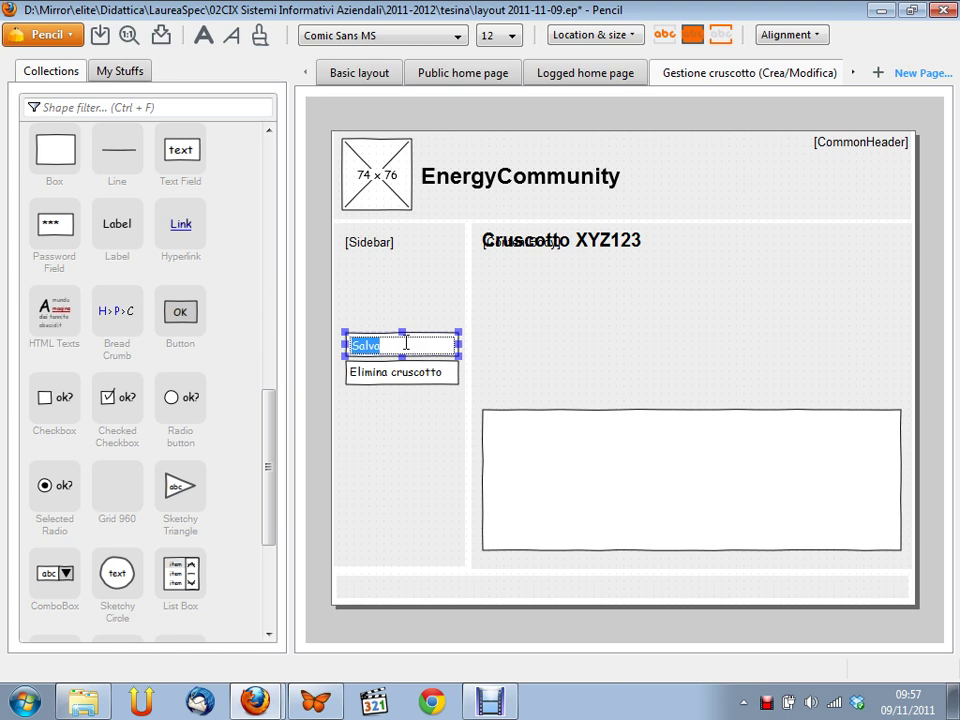
type("Done")
key("Return")
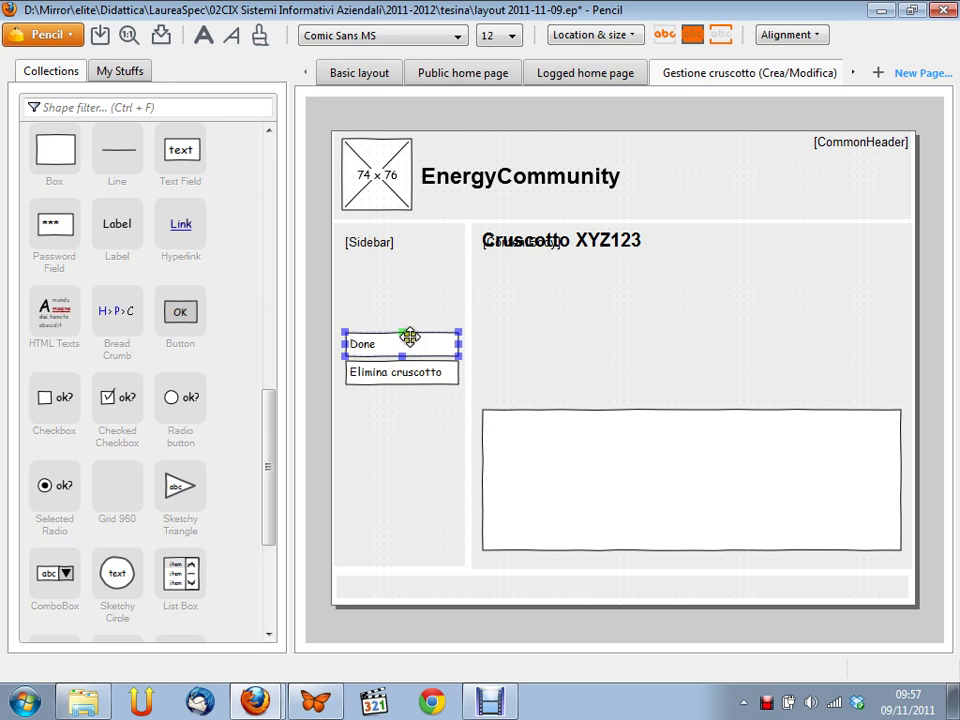
left_click_drag(413, 335, 414, 268)
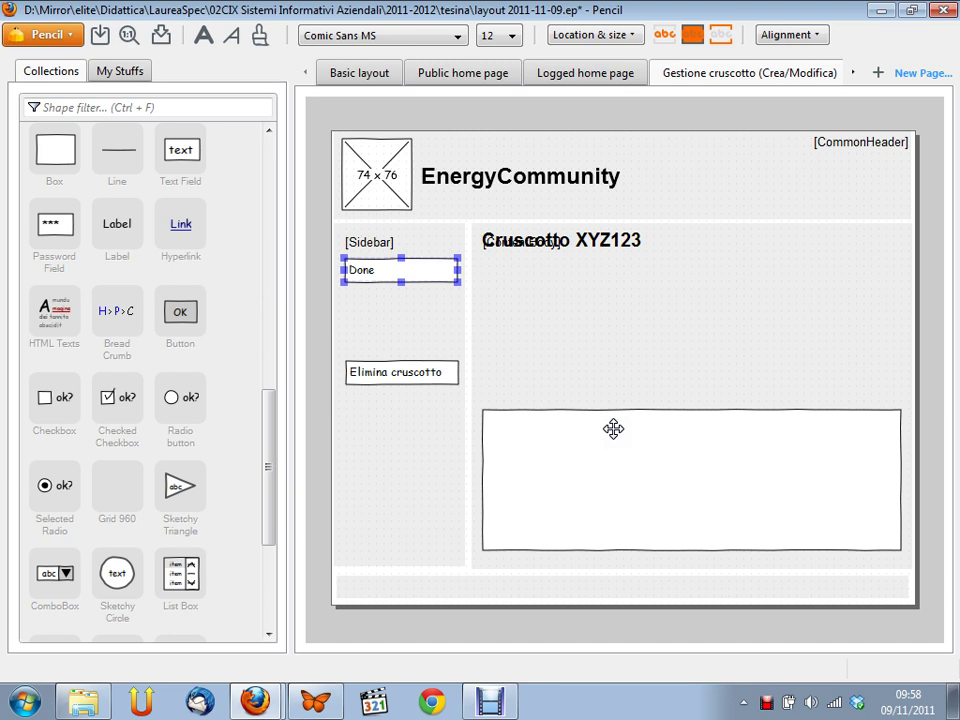
left_click(610, 238)
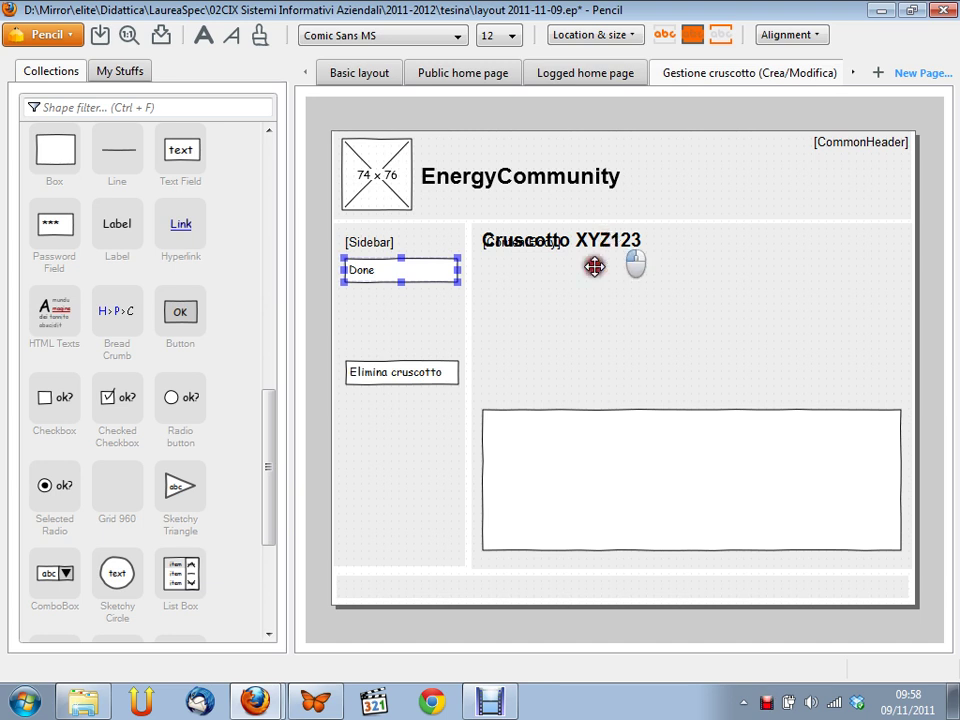
left_click(566, 239)
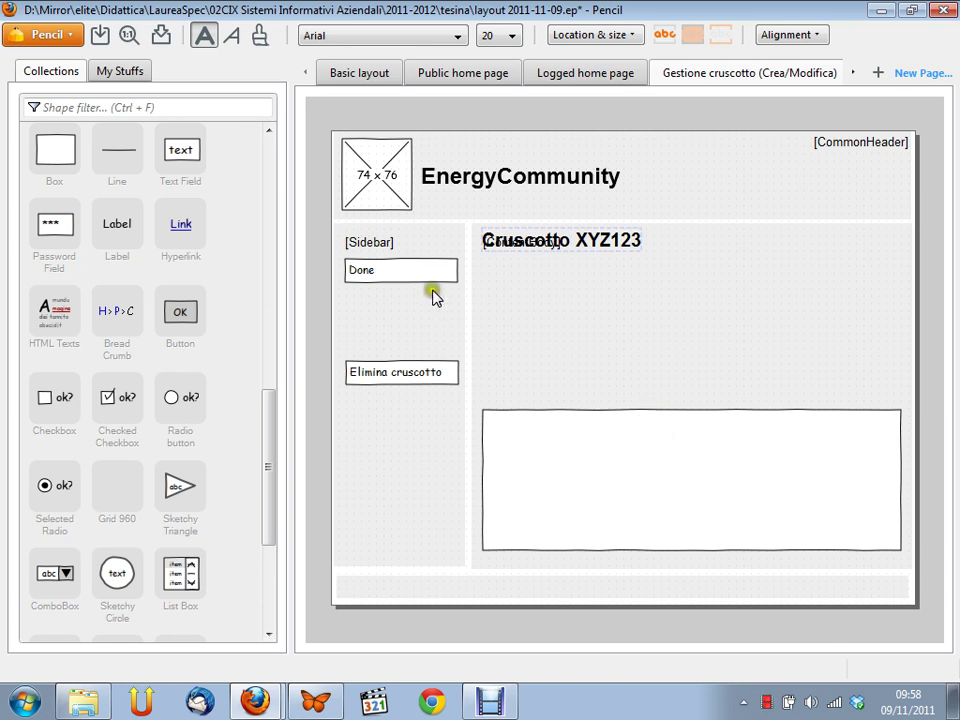
left_click_drag(437, 277, 437, 251)
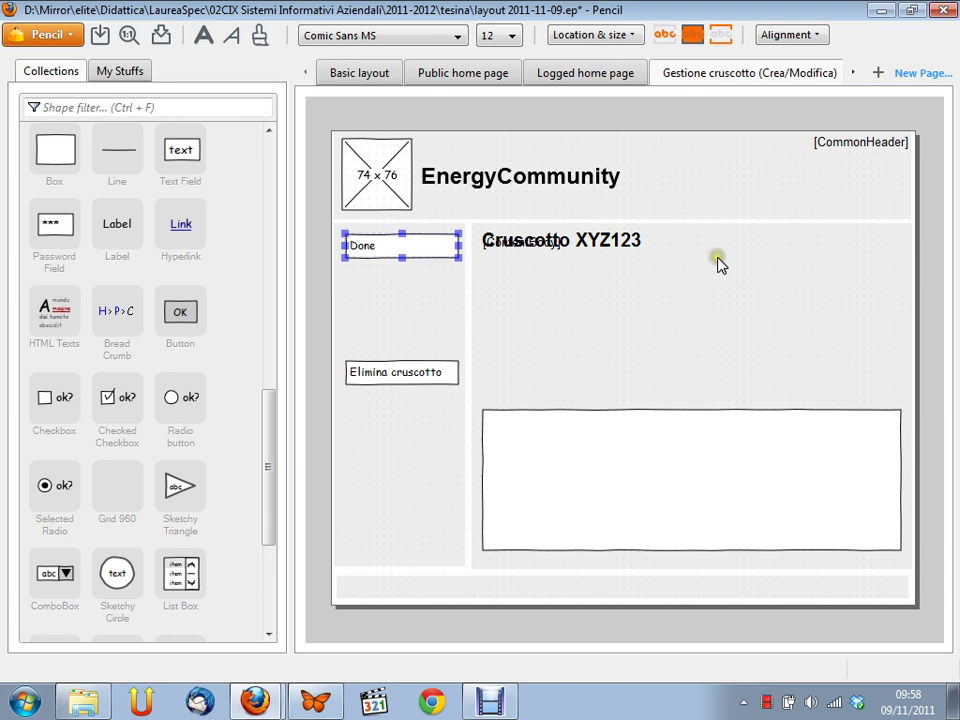
Step: Add a hyperlink reading "Cambia titolo" beside the "Cruscotto XYZ123" heading
left_click(278, 405)
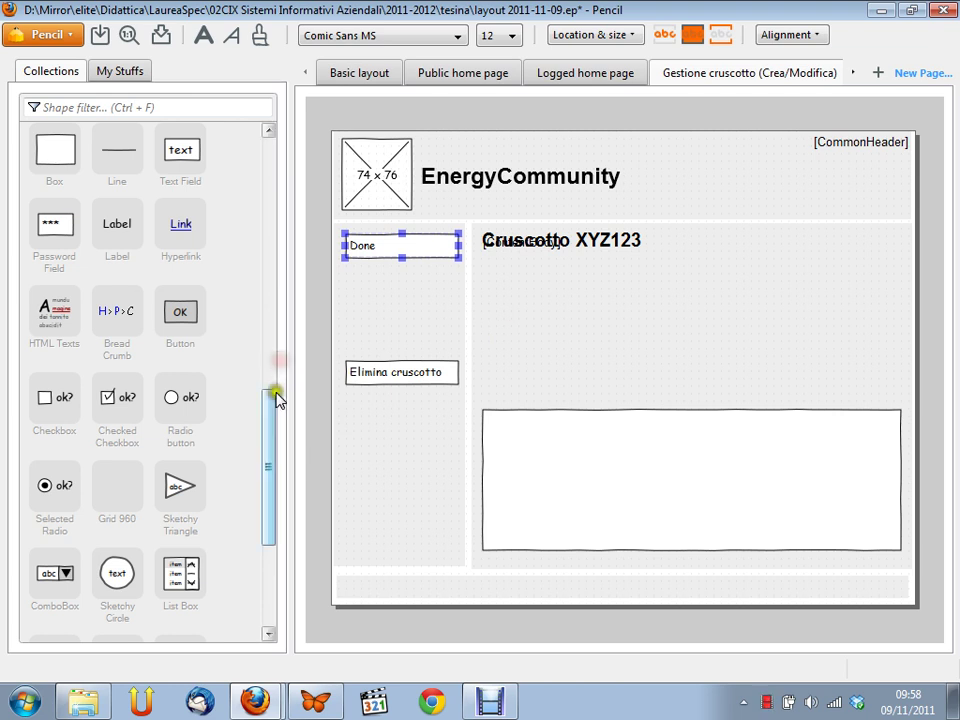
left_click_drag(270, 405, 278, 335)
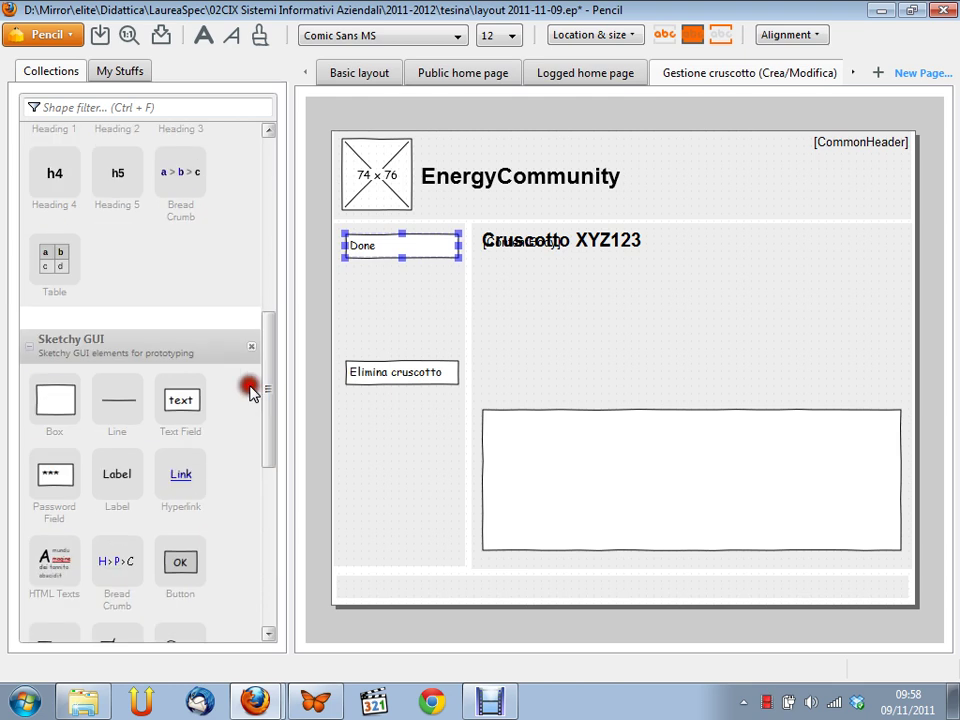
mouse_move(193, 476)
left_mouse_down()
mouse_move(369, 418)
mouse_move(654, 240)
mouse_move(677, 243)
left_mouse_up()
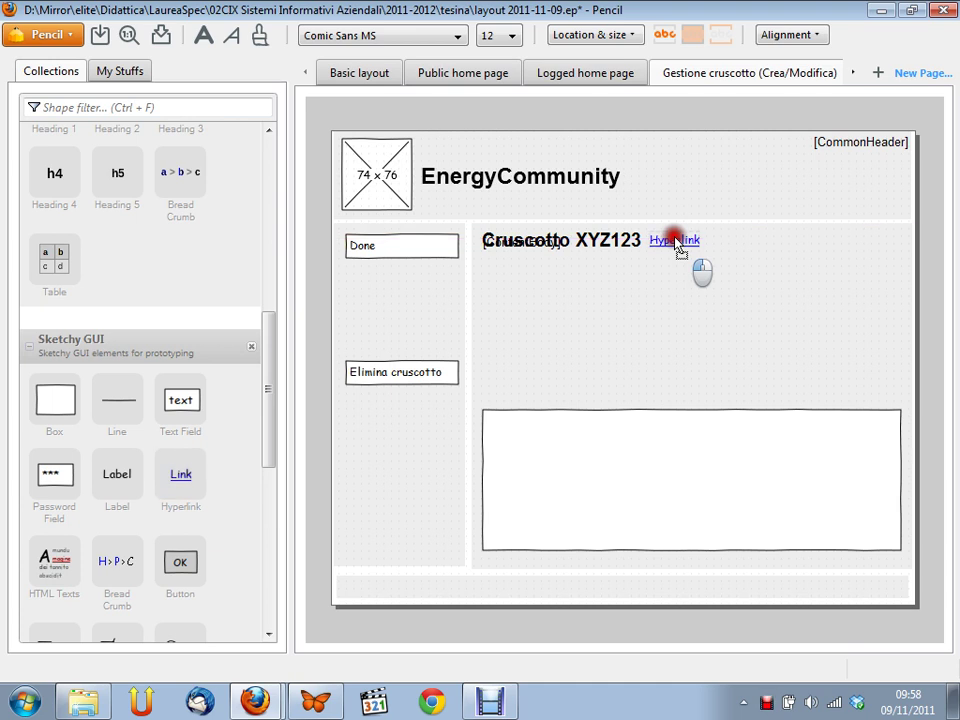
double_click(677, 242)
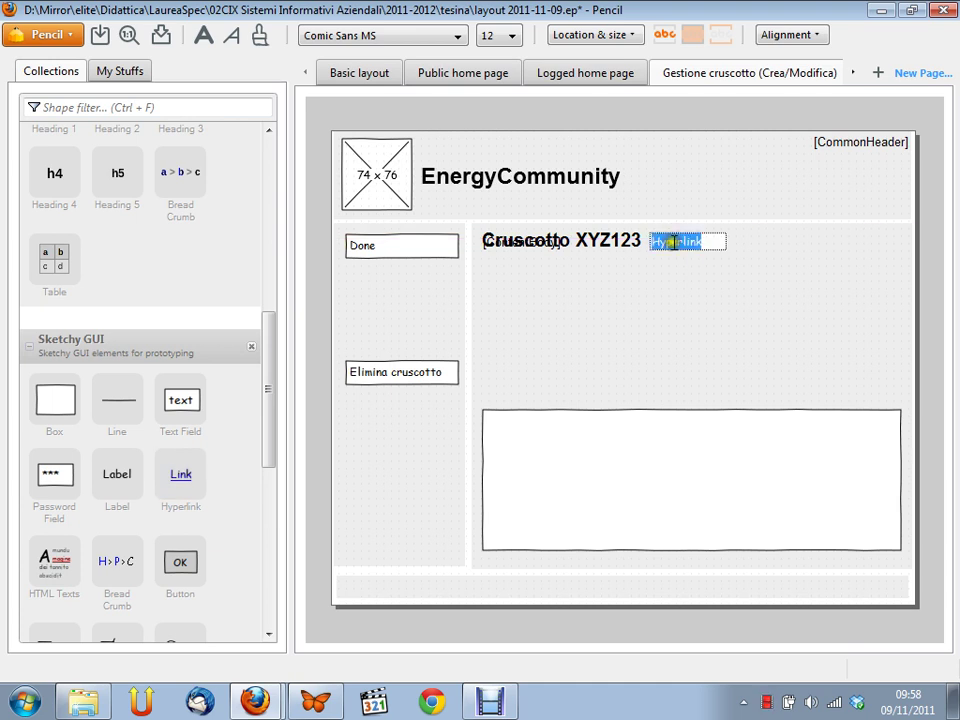
type("Cambia")
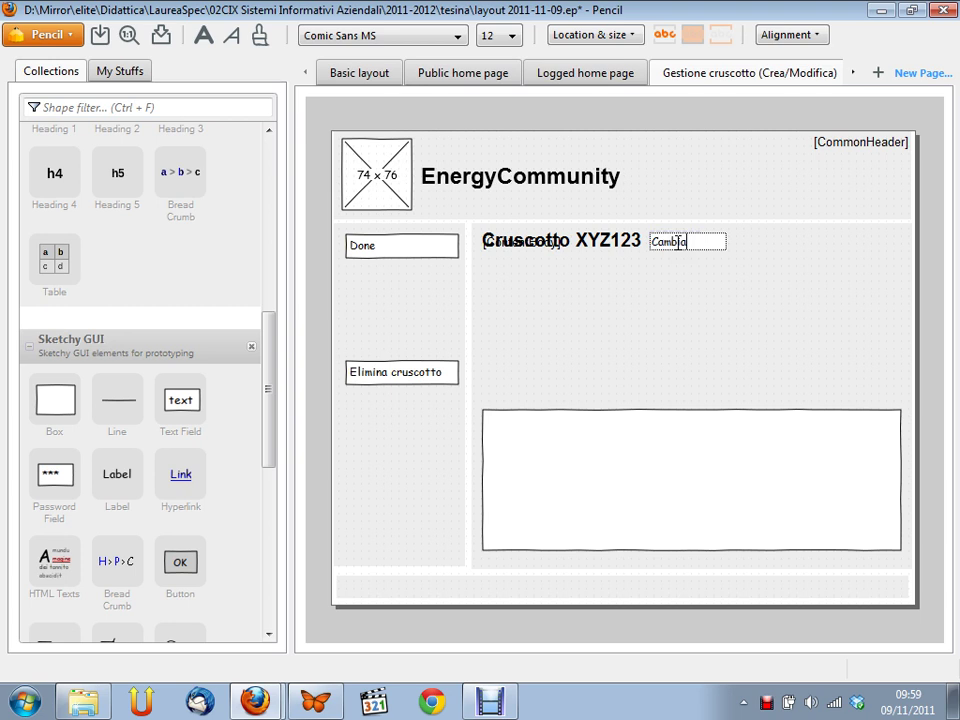
type(" titolo")
key("Return")
left_click(690, 285)
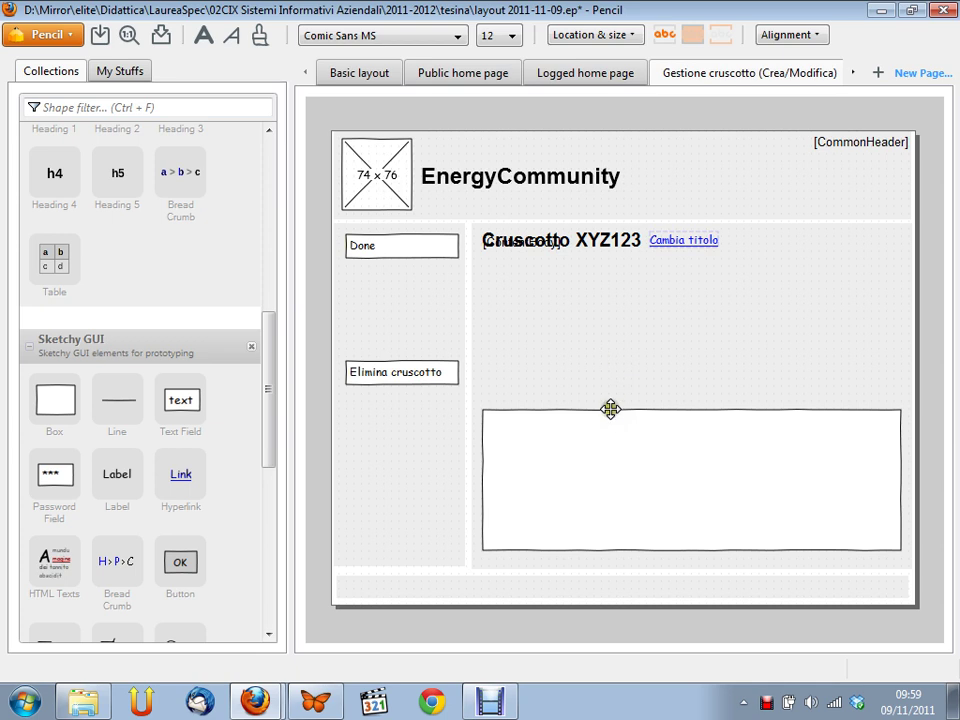
Step: Move the empty frame box up beneath the "Cruscotto XYZ123" heading and add a level 3 heading "Temperatura" inside it
left_click_drag(610, 419, 611, 291)
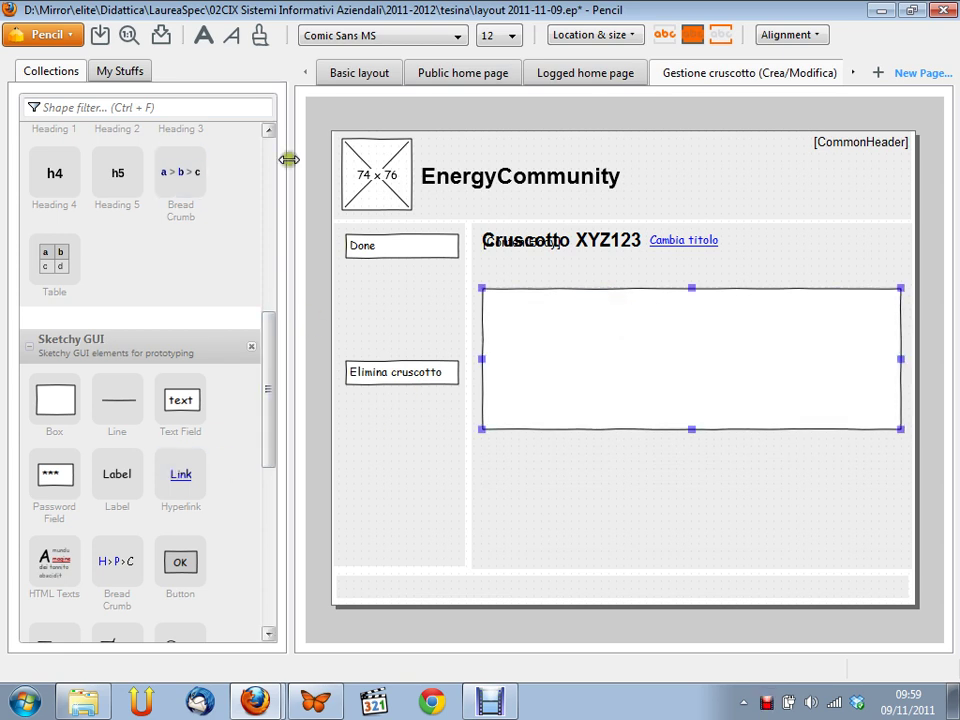
left_click(269, 131)
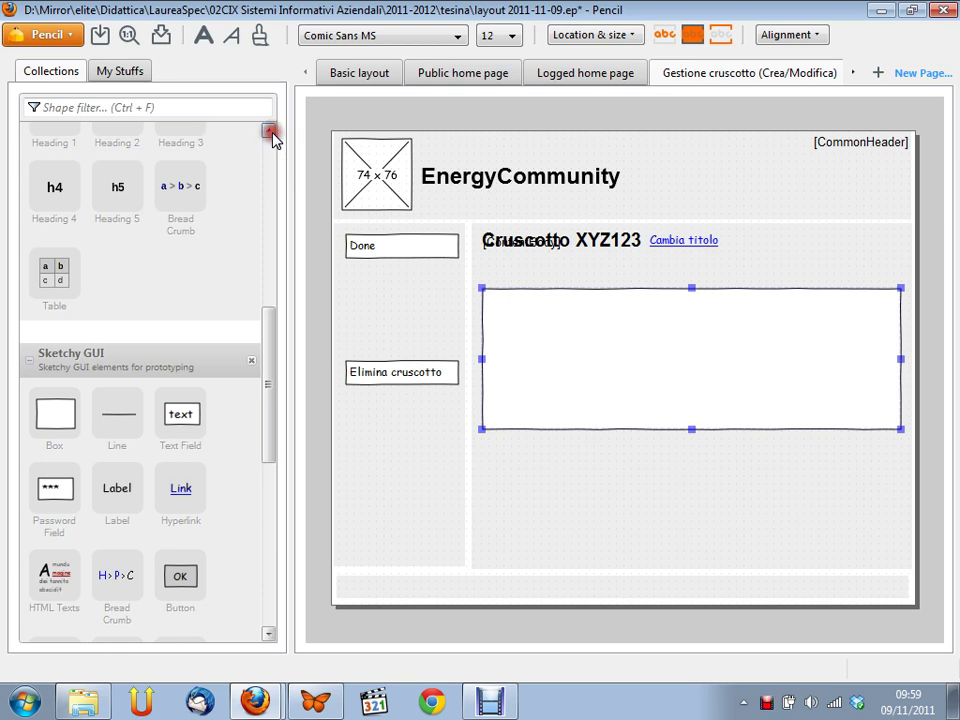
left_click(270, 132)
left_click(270, 132)
left_click(130, 157)
left_click_drag(172, 150, 556, 318)
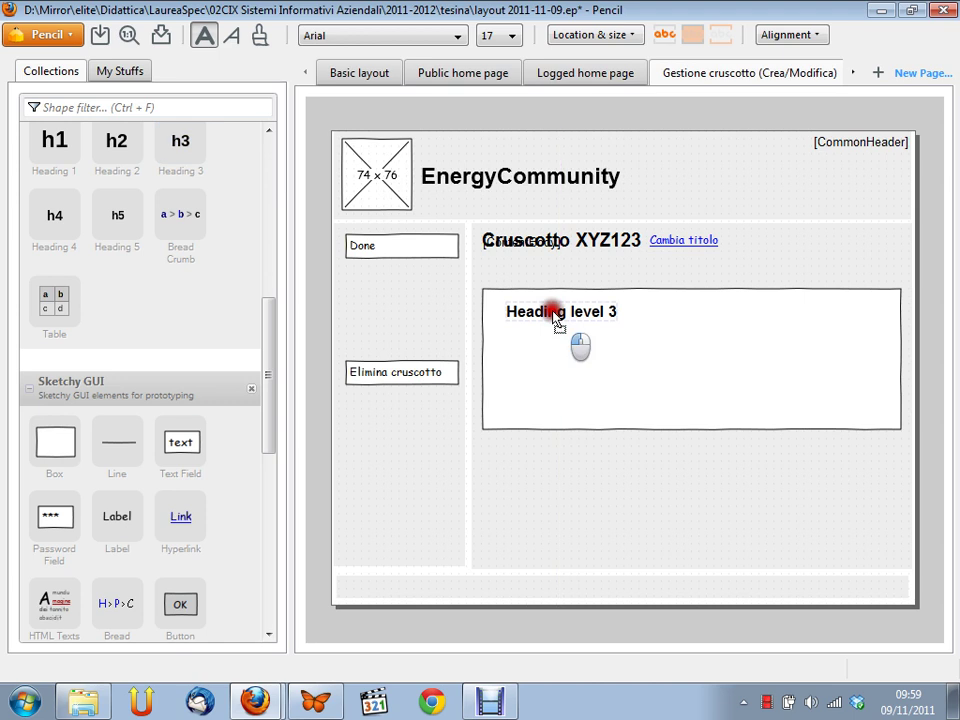
double_click(556, 316)
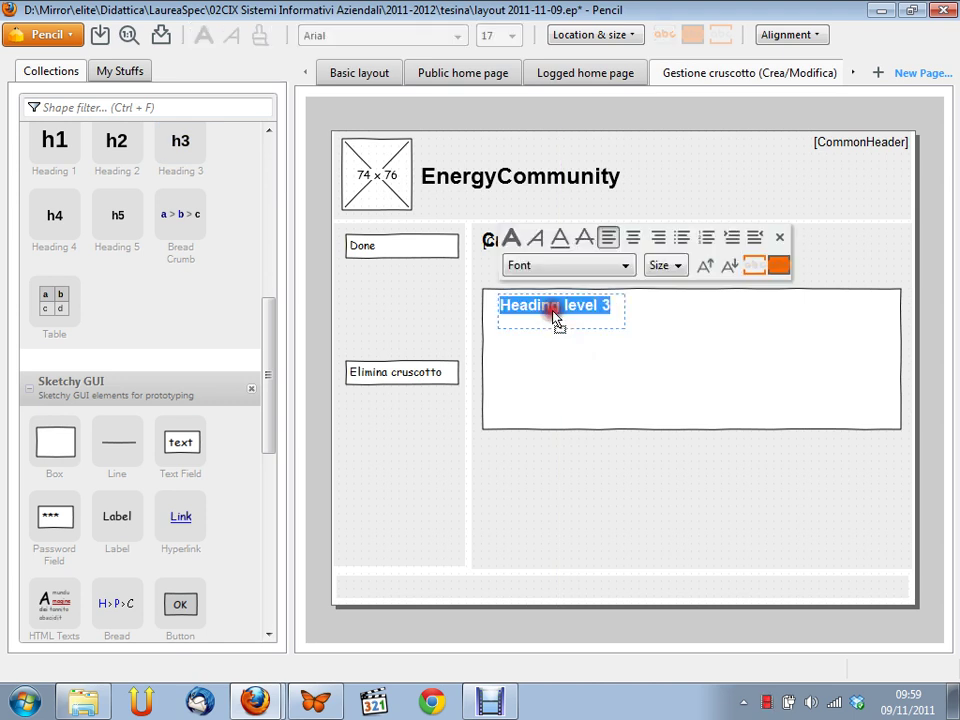
type("Tem")
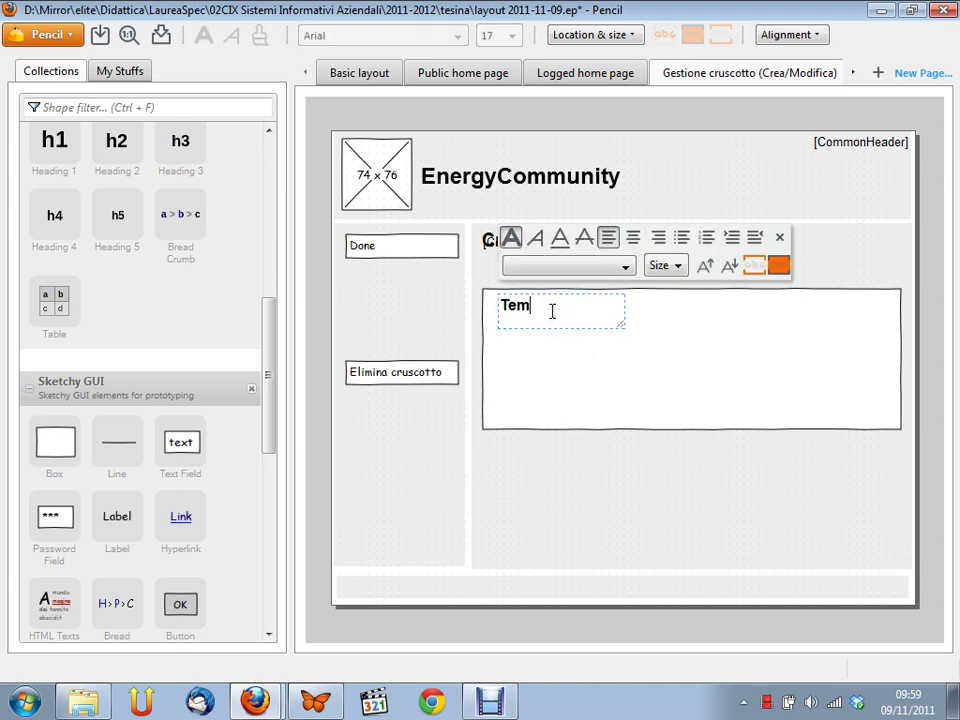
type("peratura")
key("Return")
left_click(578, 313)
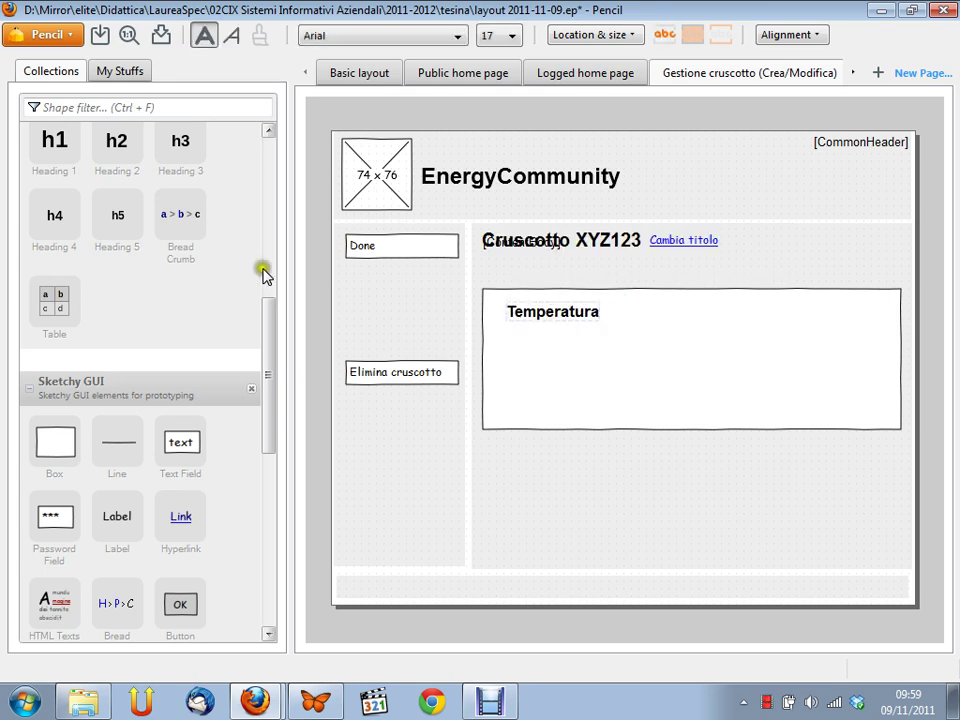
Step: Add a label reading "Senscore 37 del piano 2 della portineria" below the "Temperatura" heading
left_click_drag(130, 513, 522, 362)
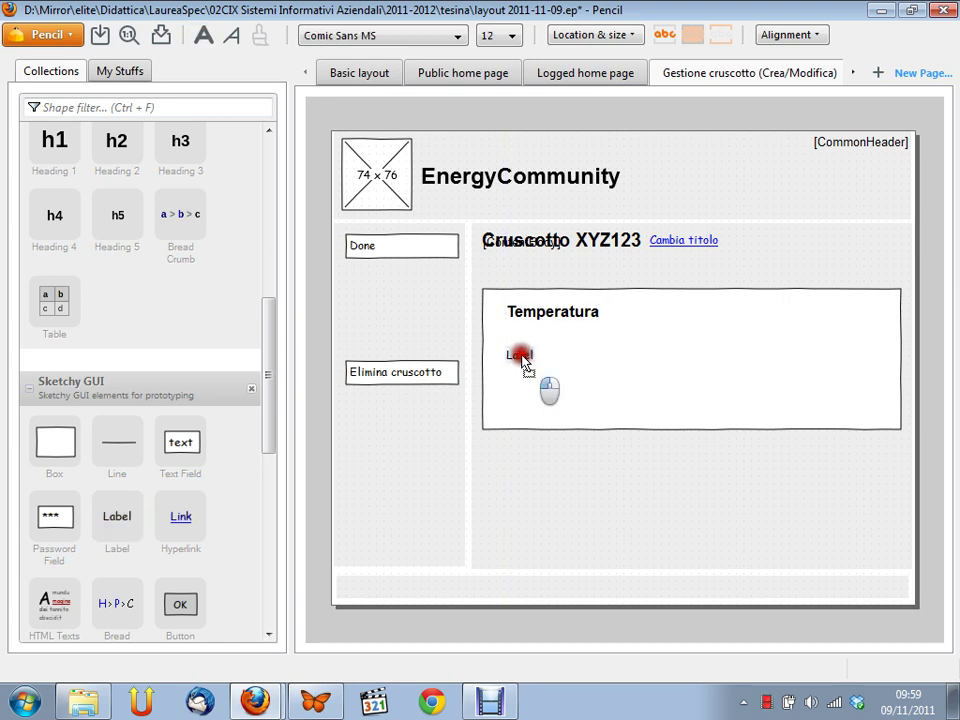
double_click(520, 356)
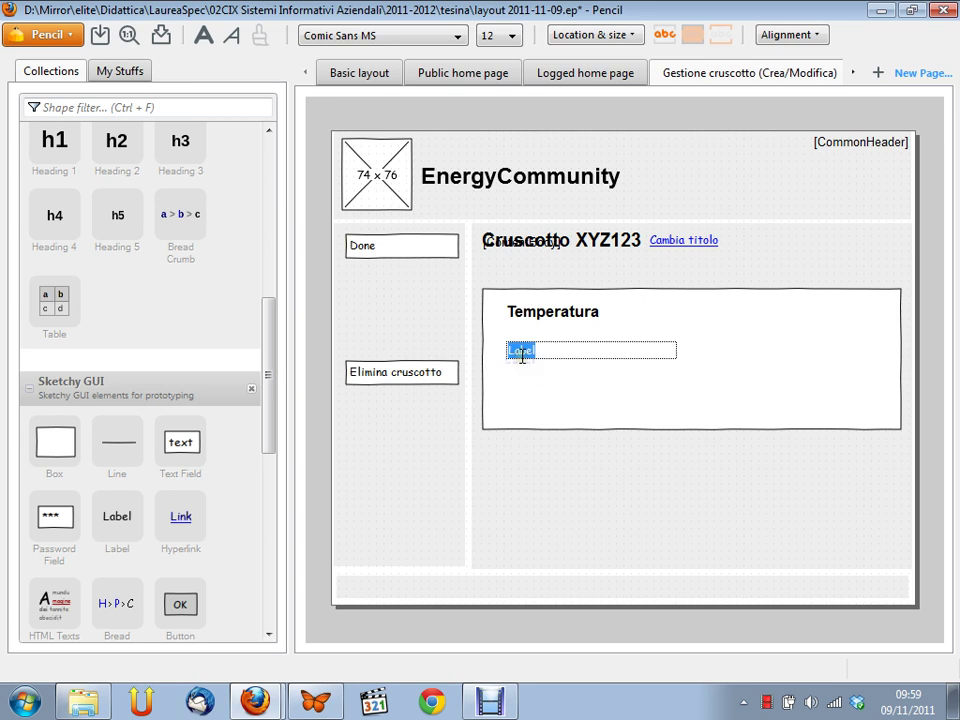
type("Sensco")
type("re ")
type("37 del piano 2 ")
type("della pr")
key("BackSpace")
type("orti")
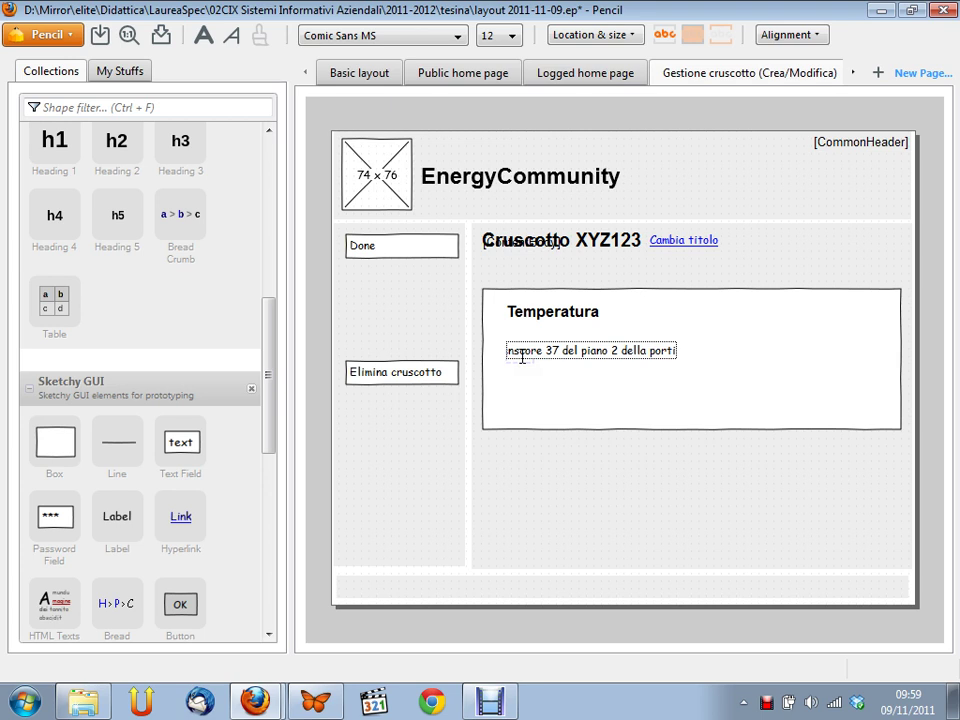
type("neria")
key("Return")
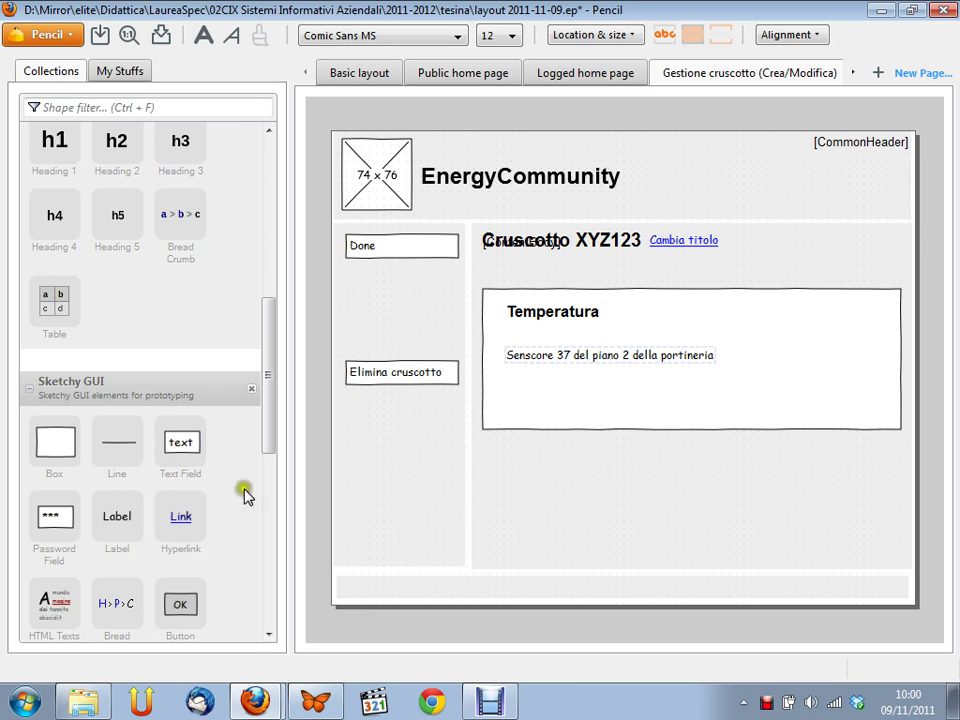
Step: Add a hyperlink reading "Cambia" beside the "Temperatura" heading
left_click_drag(188, 505, 639, 314)
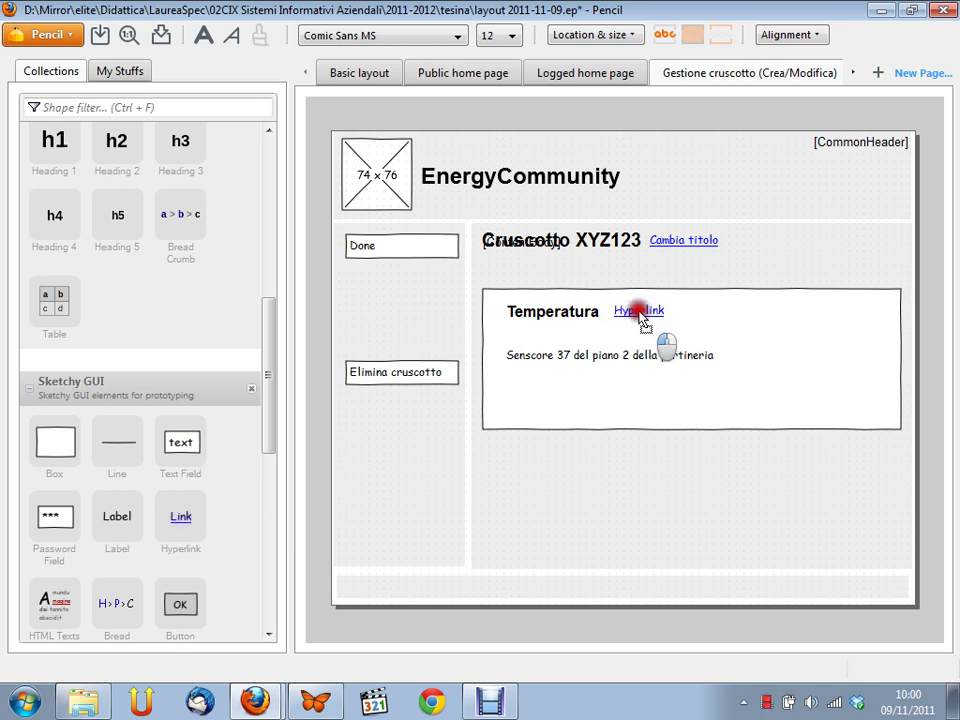
double_click(641, 314)
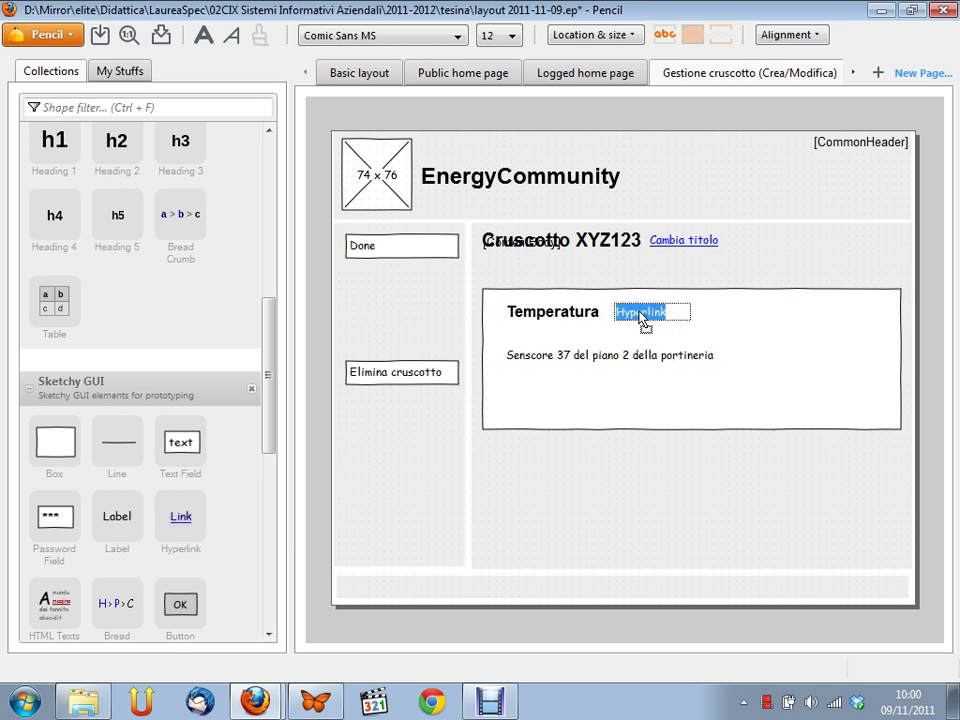
type("Cab")
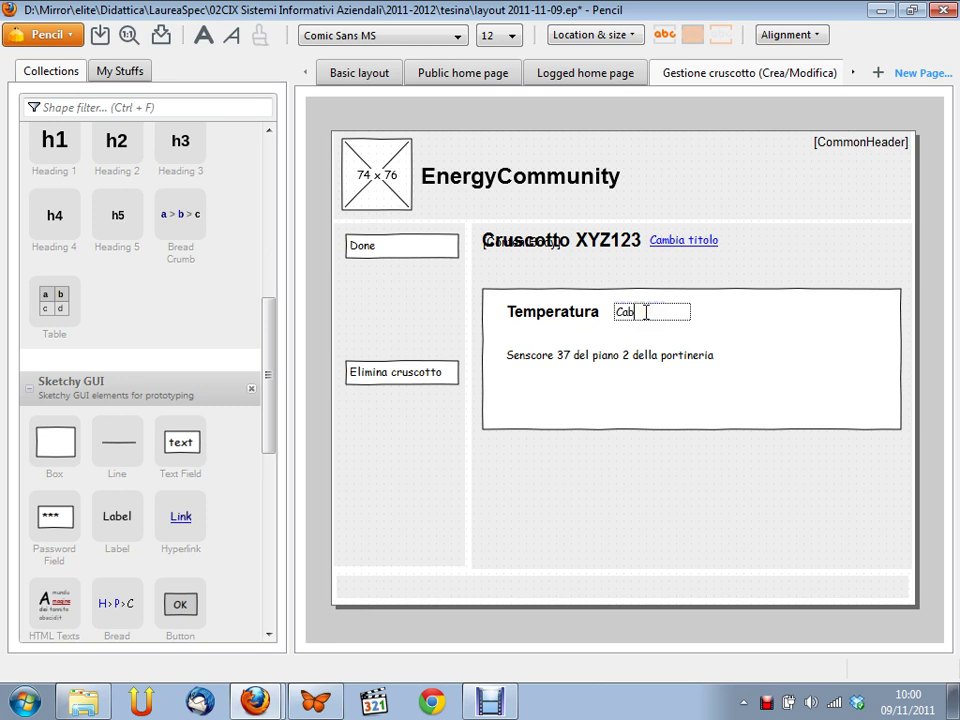
key("BackSpace")
type("m")
type("bio")
key("Return")
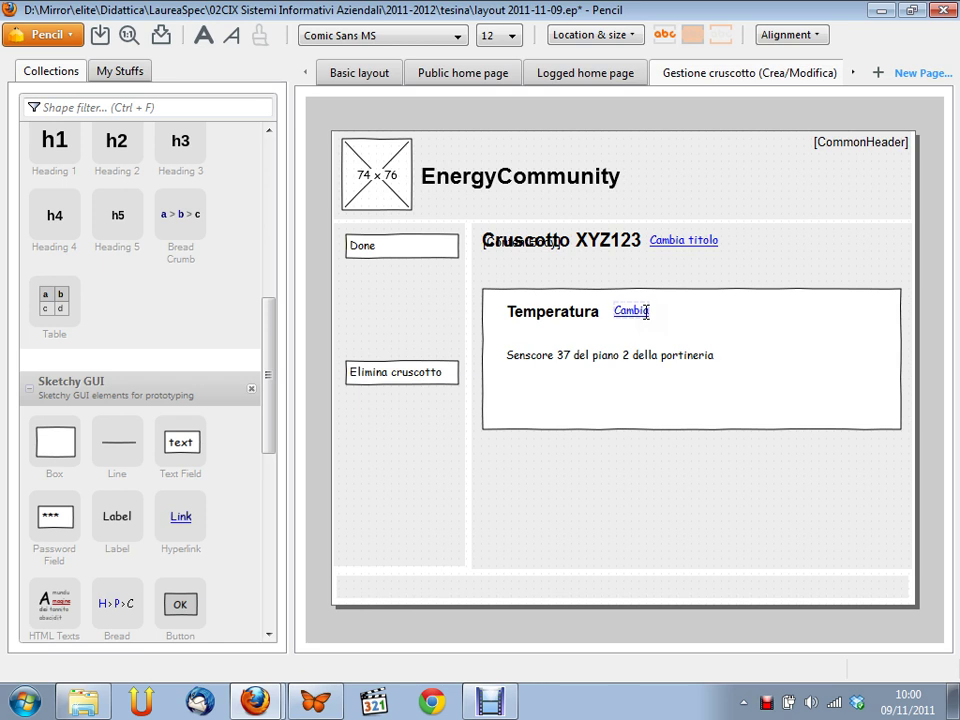
Step: Shorten the Temperatura frame box to end just below its label and add an "Elimina" button in the box's upper-right corner
left_click(690, 427)
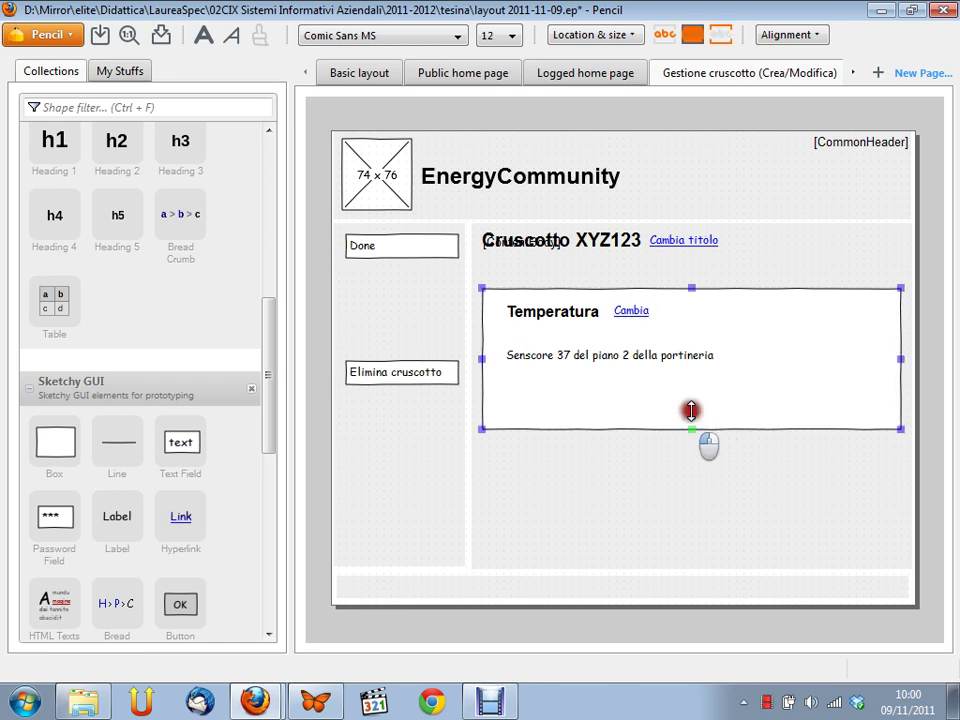
left_click_drag(693, 385, 694, 385)
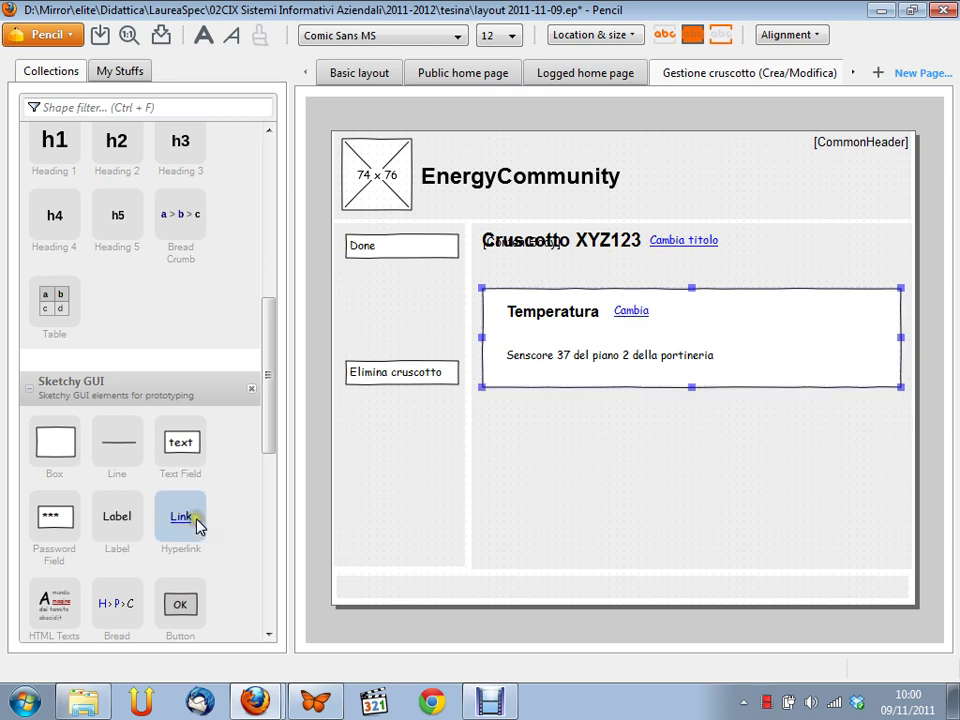
left_click_drag(197, 523, 197, 523)
left_click_drag(193, 604, 853, 311)
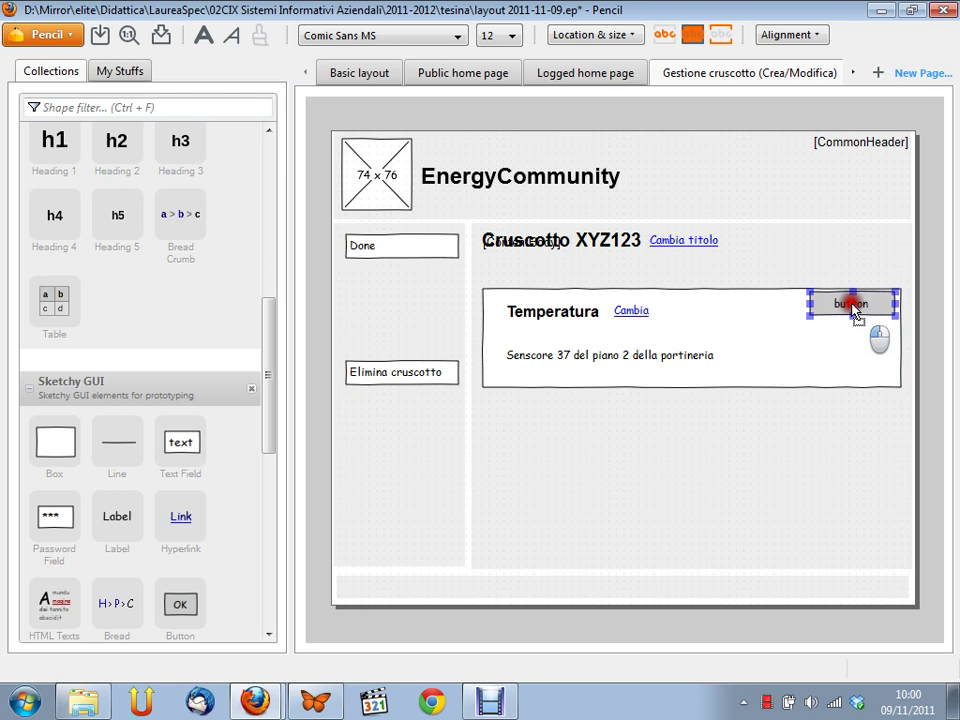
double_click(853, 311)
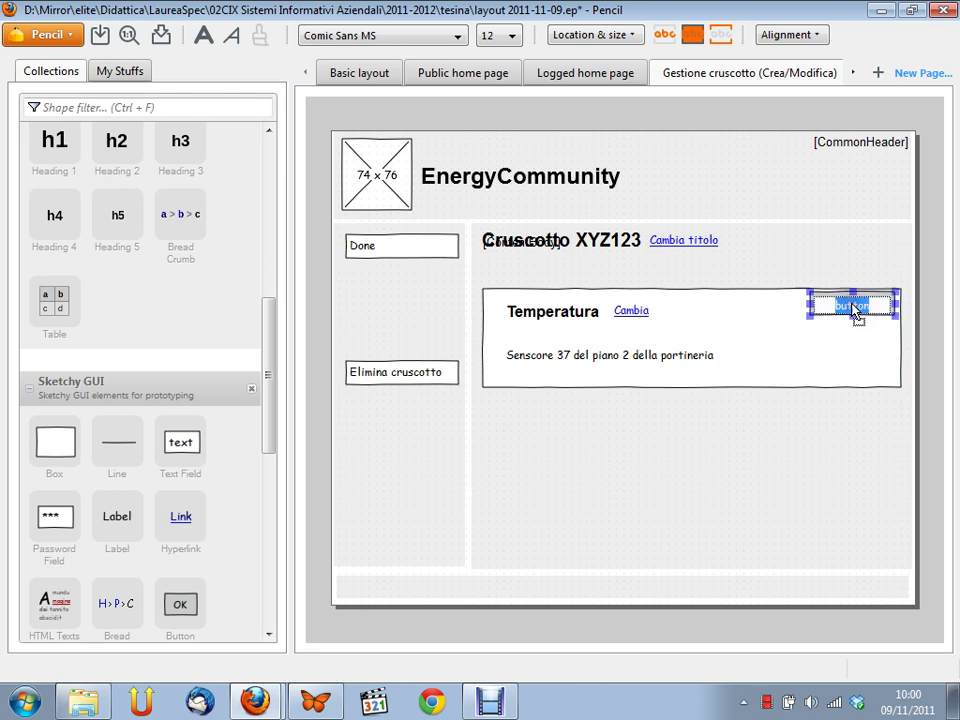
type("Elimina")
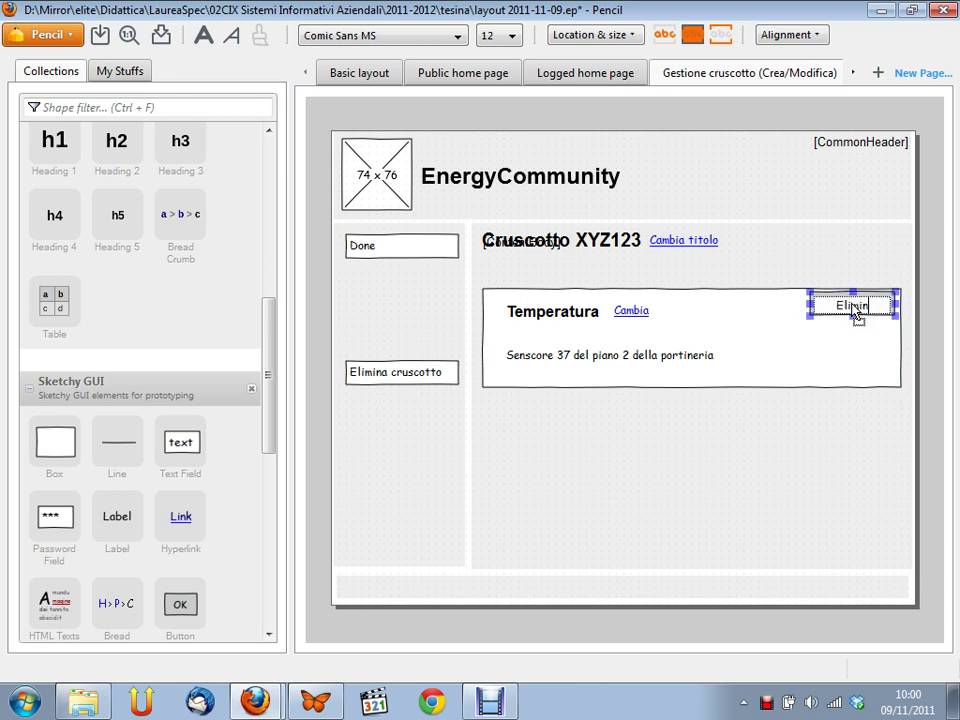
left_click(874, 403)
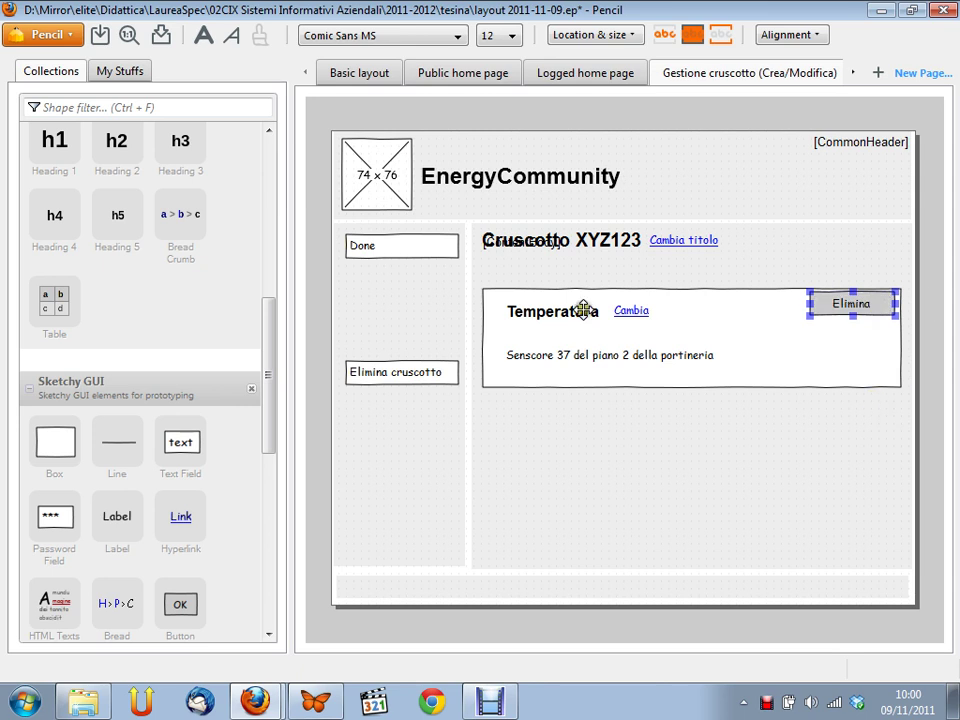
Step: Duplicate the Temperatura frame box and place the empty copy directly below the original
left_click(510, 291)
left_click(510, 291)
key("shift+Page_Up")
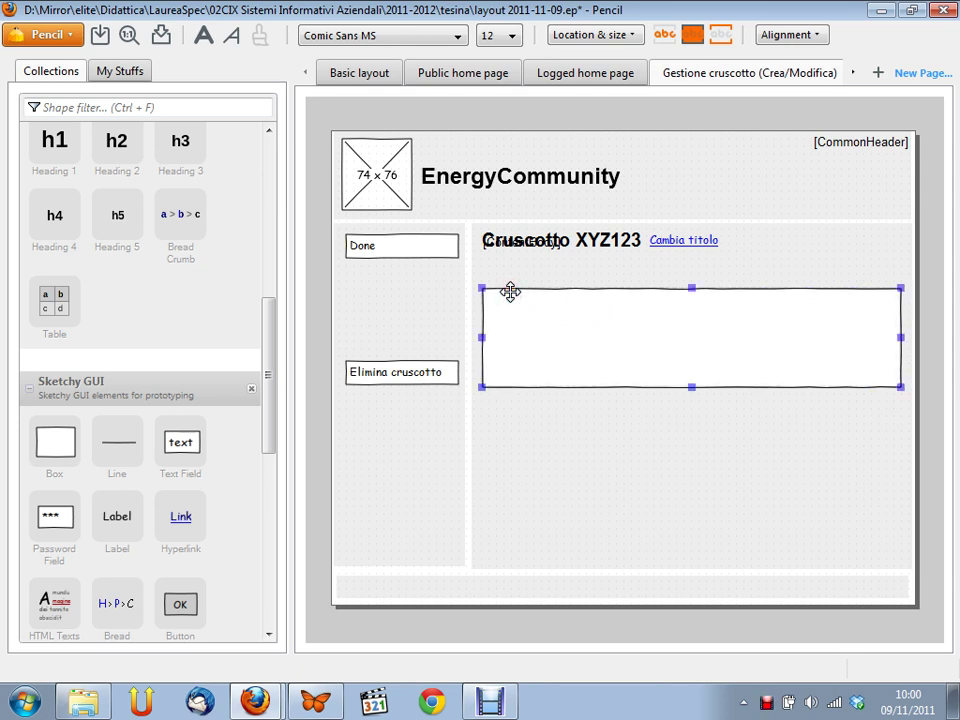
left_click_drag(512, 296, 515, 417)
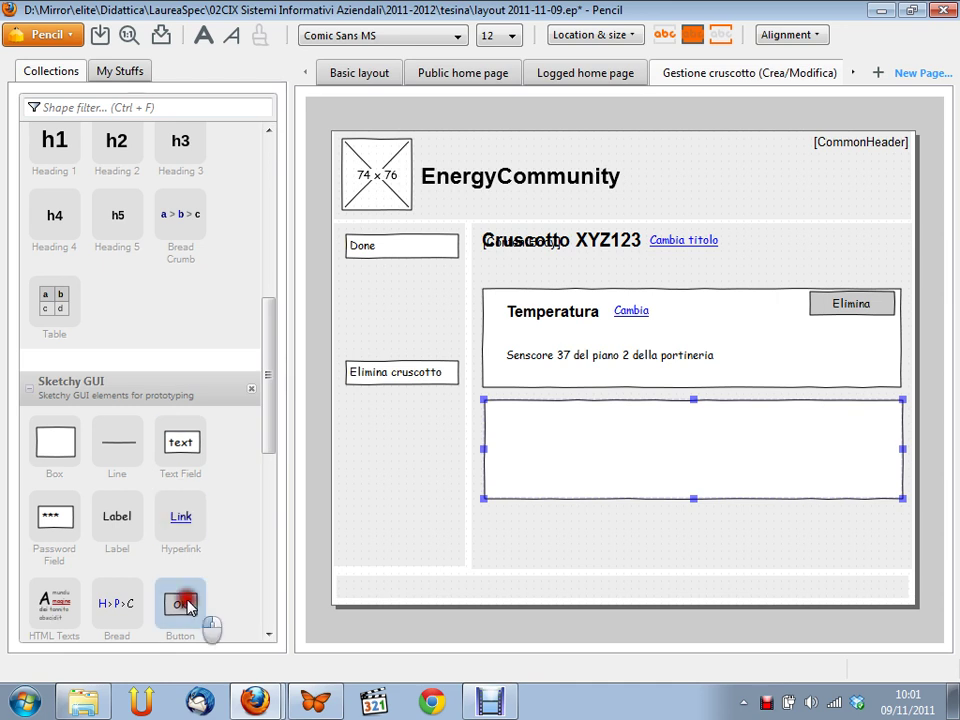
Step: Add a hyperlink reading "Up" near the right edge of the second, empty frame box
left_click_drag(268, 420, 272, 608)
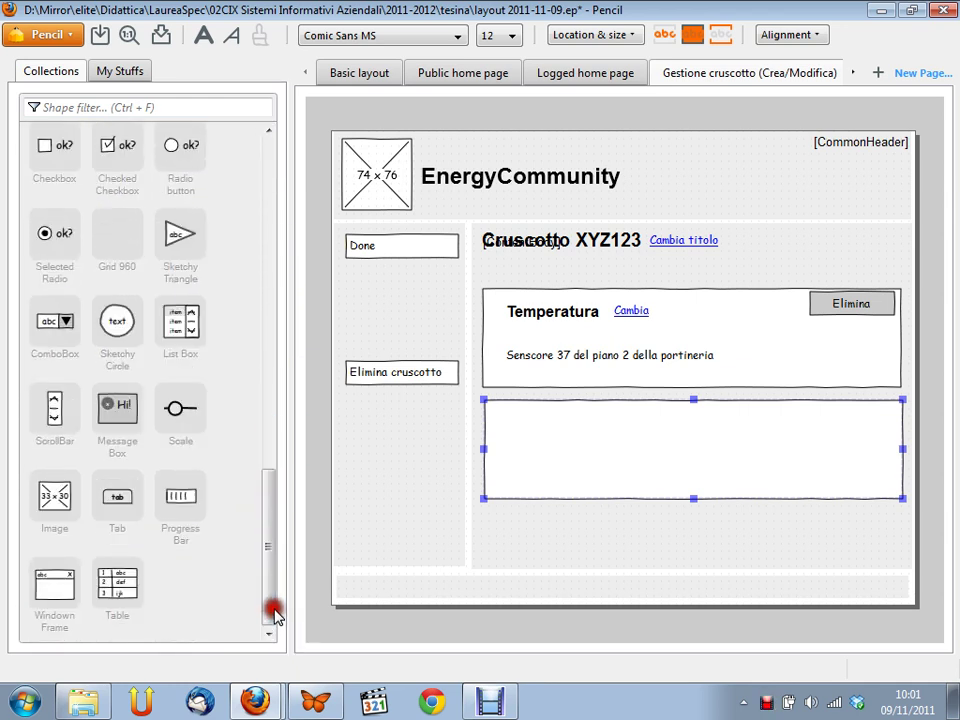
left_click(271, 305)
mouse_move(190, 480)
left_mouse_down()
mouse_move(208, 495)
mouse_move(795, 411)
mouse_move(896, 425)
mouse_move(900, 435)
mouse_move(888, 440)
left_mouse_up()
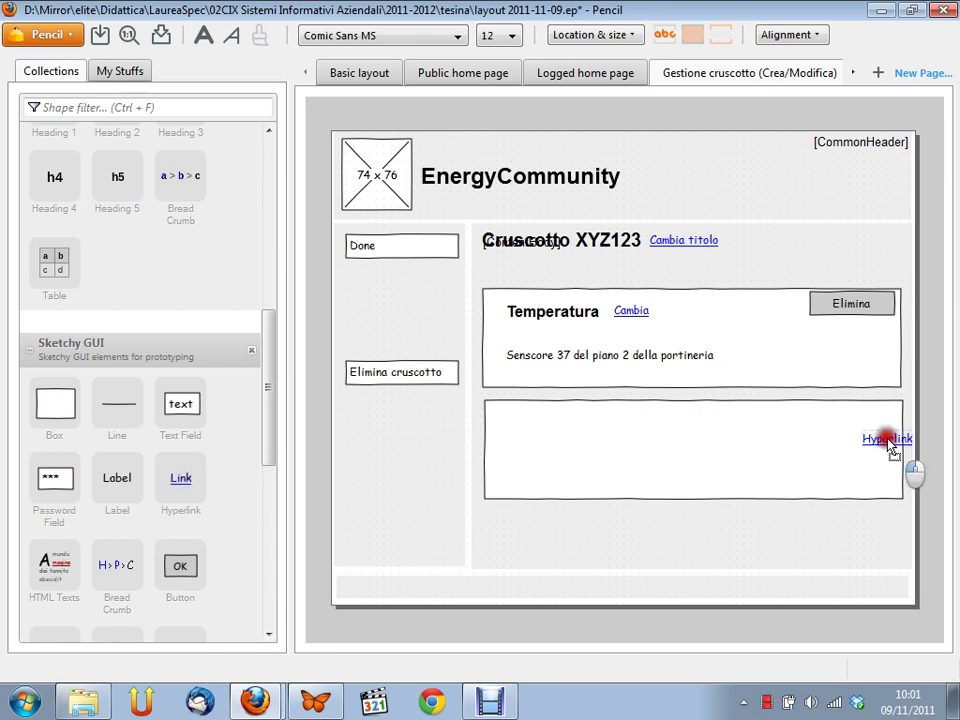
double_click(888, 440)
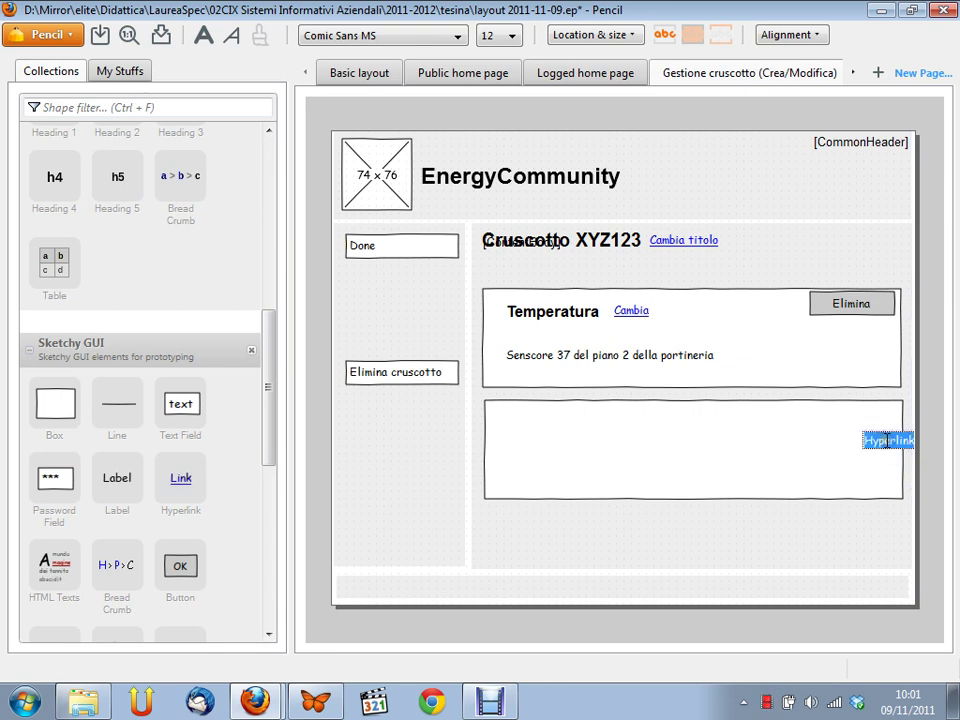
type("Up")
key("Return")
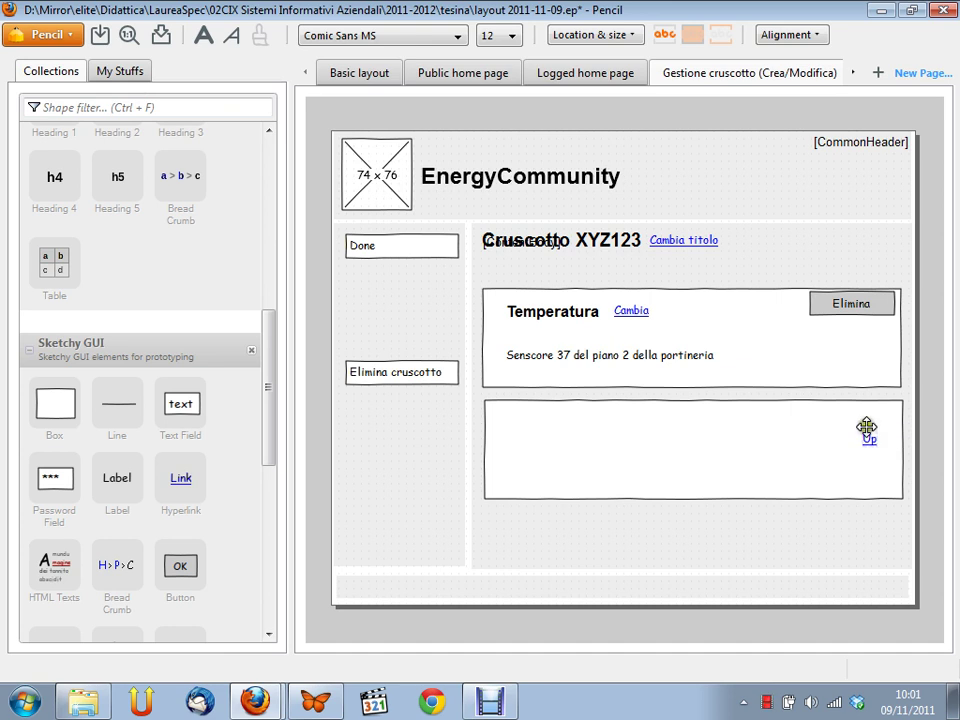
Step: Add a hyperlink reading "Down" directly below the "Up" link in the second frame box
left_click_drag(183, 478, 881, 462)
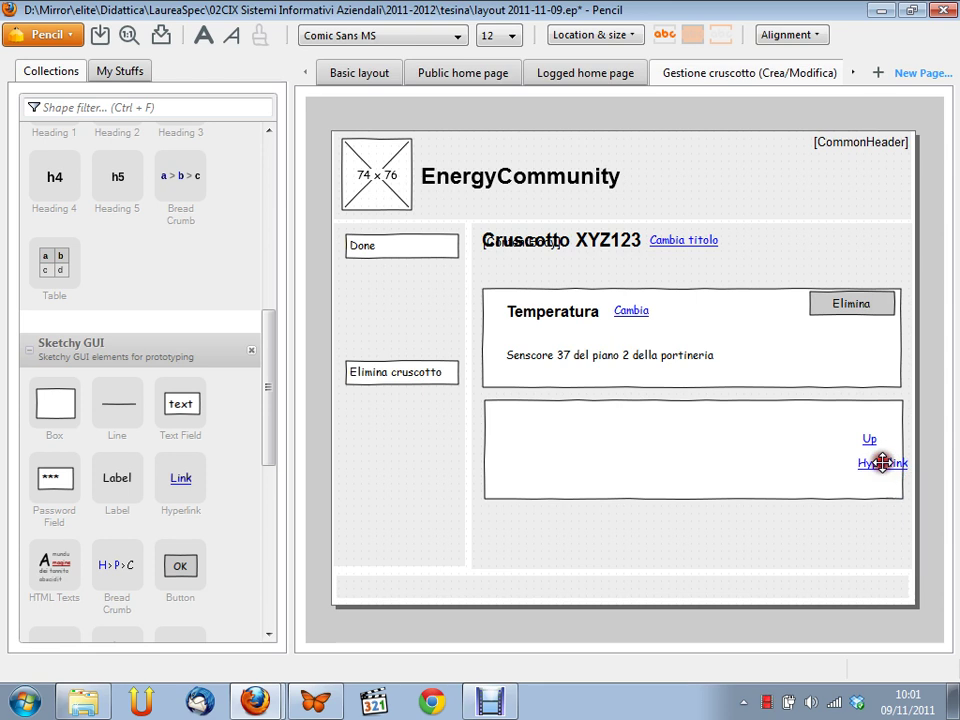
double_click(884, 464)
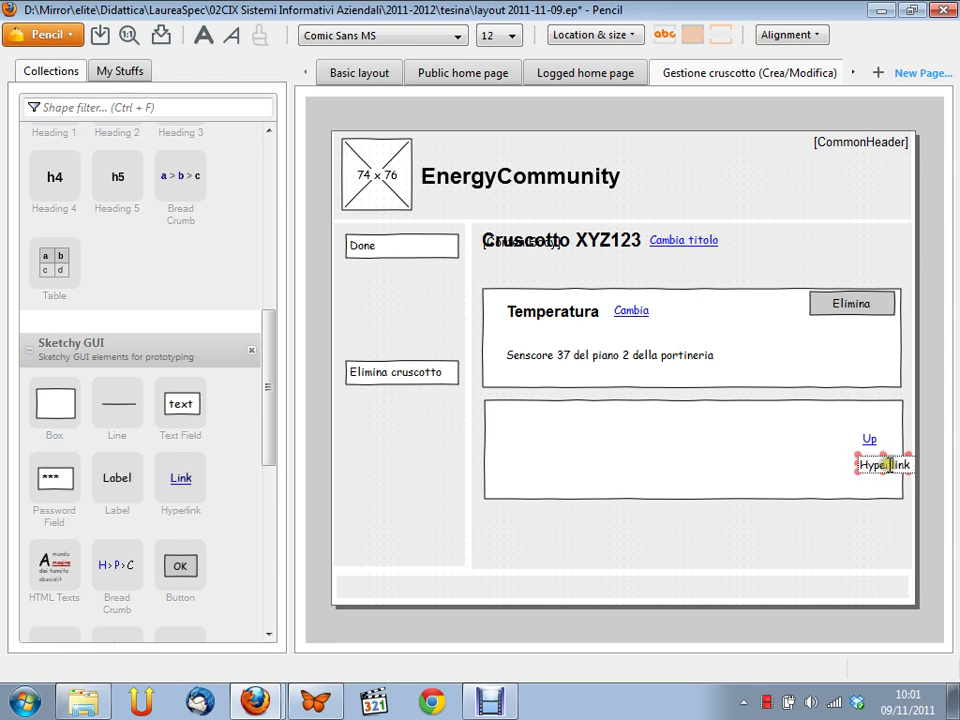
type("Down")
key("Return")
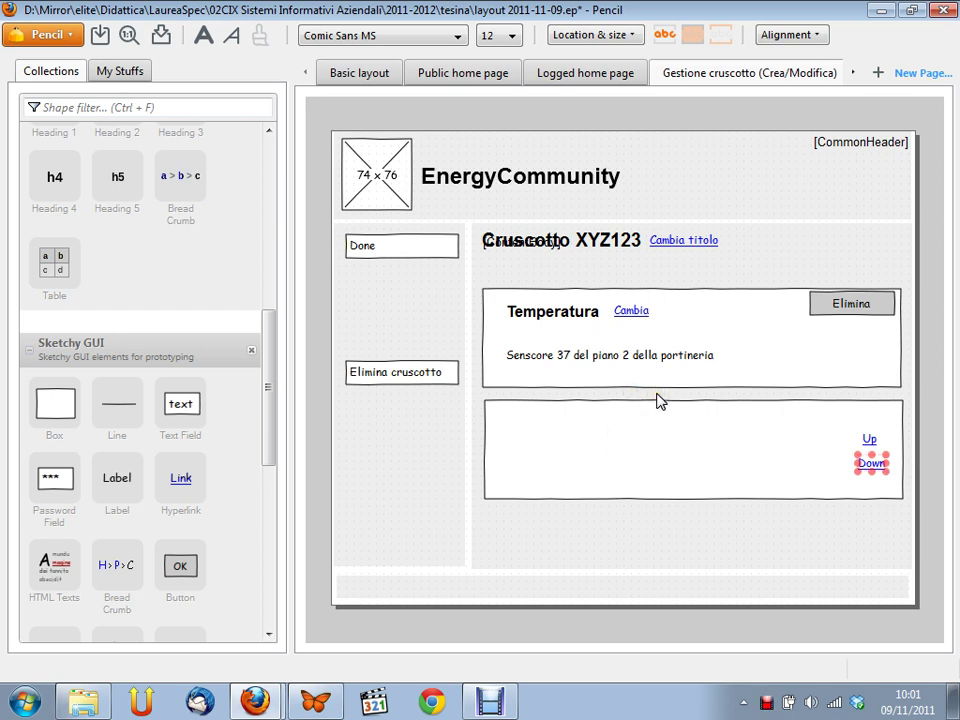
Step: Add a text field reading "Cerca sensore" below the second, empty frame box
left_click_drag(175, 408, 580, 537)
left_click(514, 530)
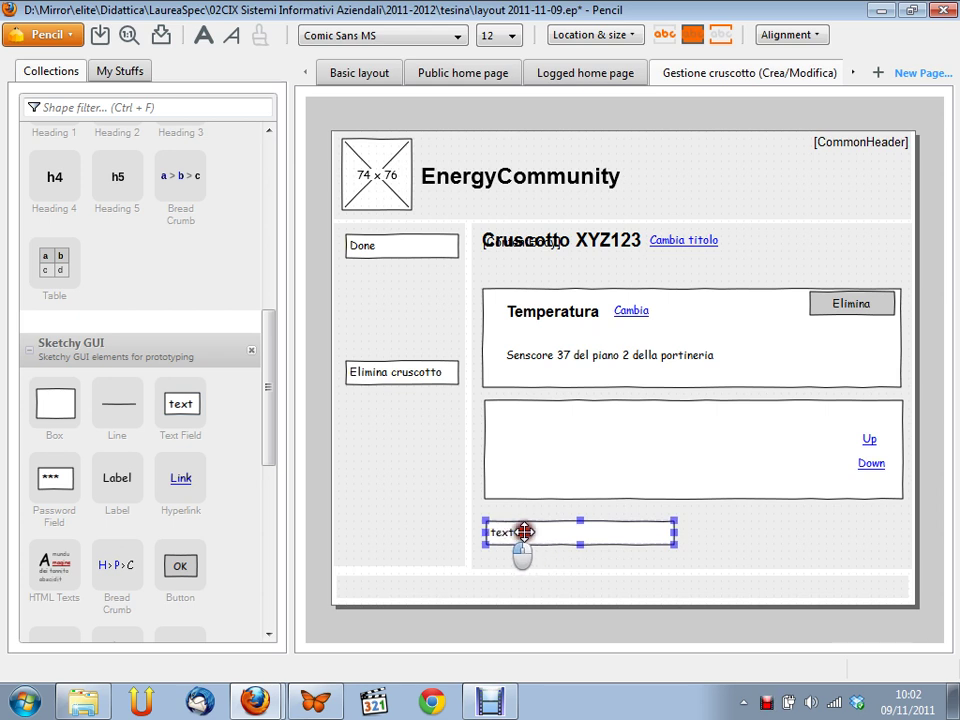
double_click(510, 531)
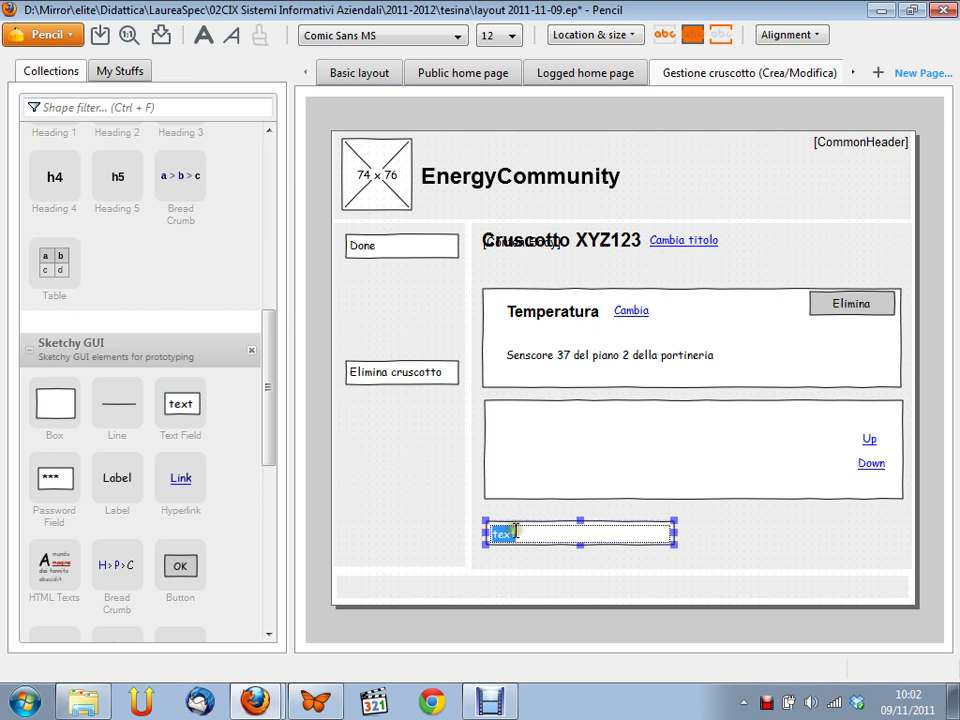
type("Cerca sensore")
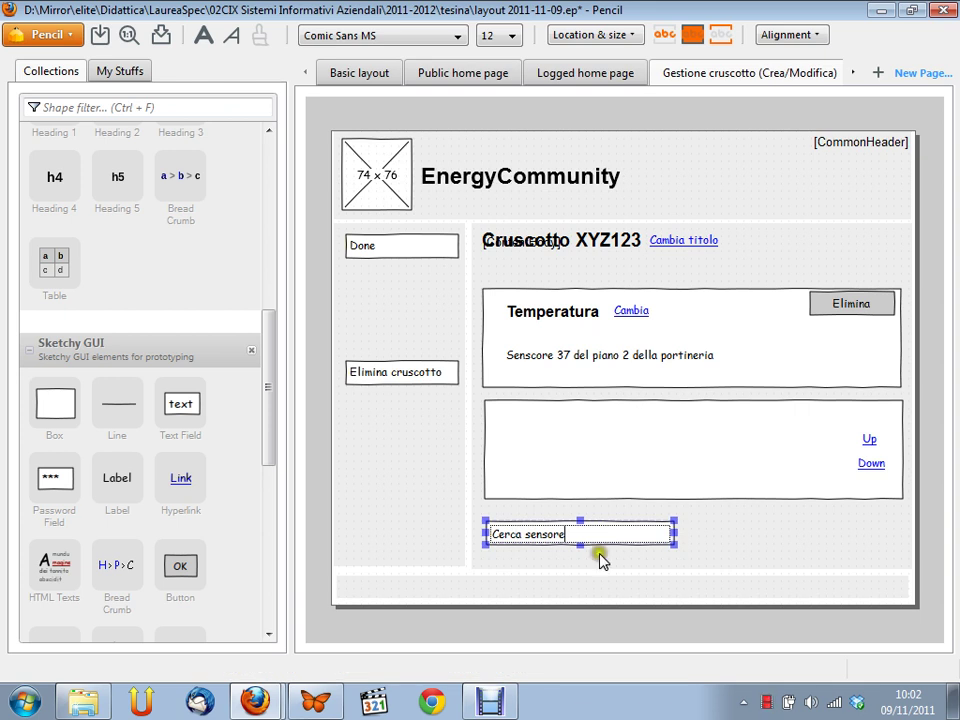
left_click(692, 533)
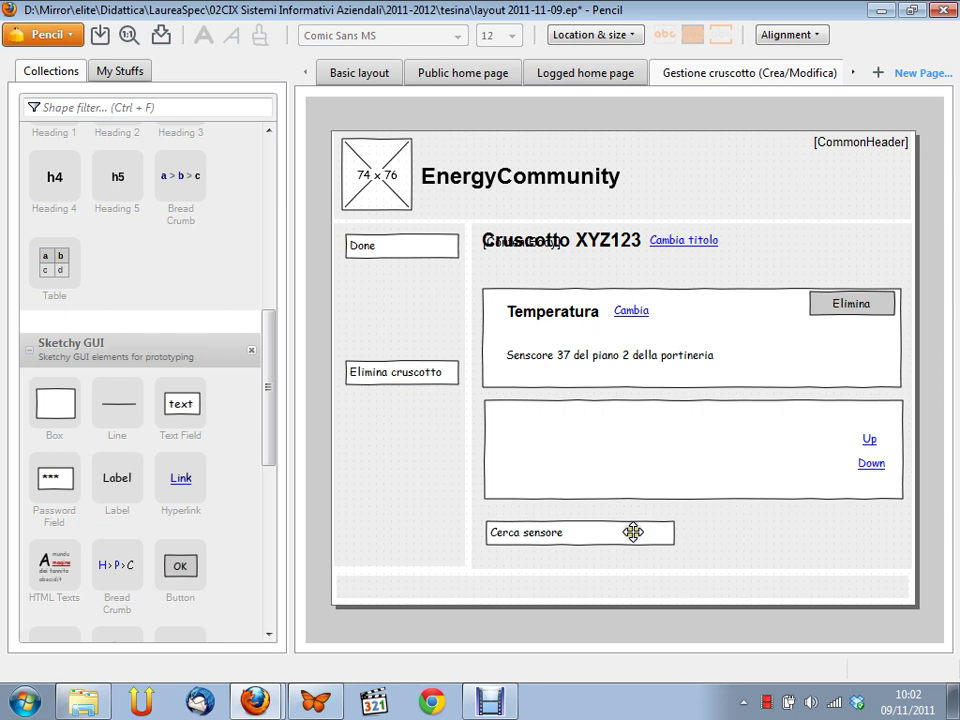
mouse_move(184, 566)
left_mouse_down()
mouse_move(709, 550)
mouse_move(716, 541)
left_mouse_up()
mouse_move(182, 566)
left_mouse_down()
mouse_move(278, 575)
mouse_move(712, 540)
left_mouse_up()
mouse_move(188, 564)
left_mouse_down()
mouse_move(707, 552)
mouse_move(707, 467)
mouse_move(671, 546)
mouse_move(703, 572)
left_mouse_up()
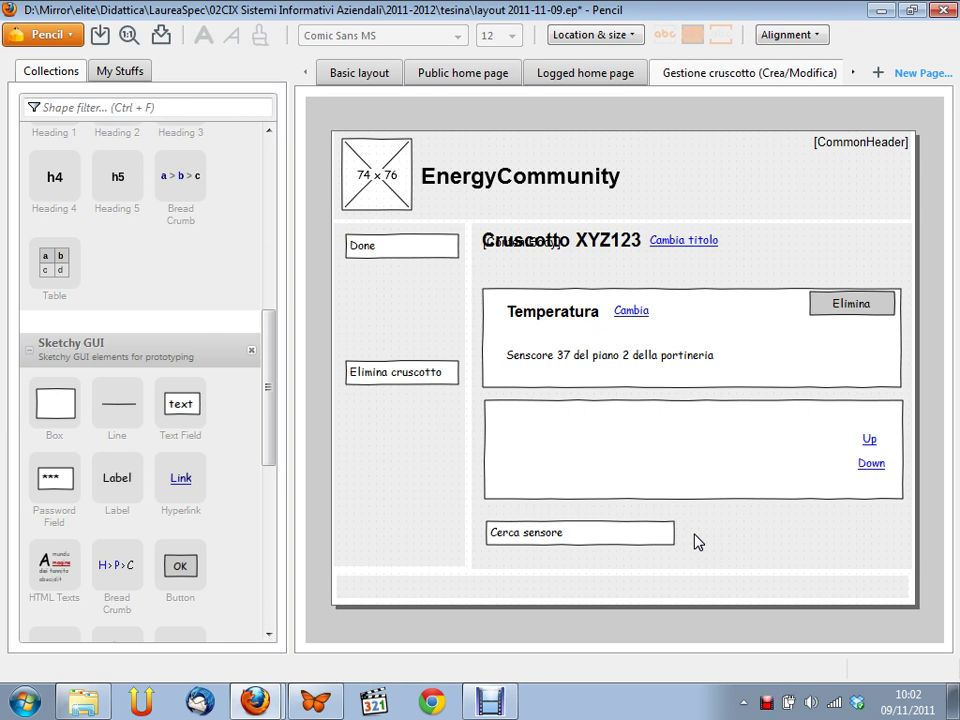
Step: Switch to the FreeMind functional analysis and check "Aggiungi sensore a cruscotto" under "Modifica un cruscotto" against the Pencil wireframe
key("alt+Tab")
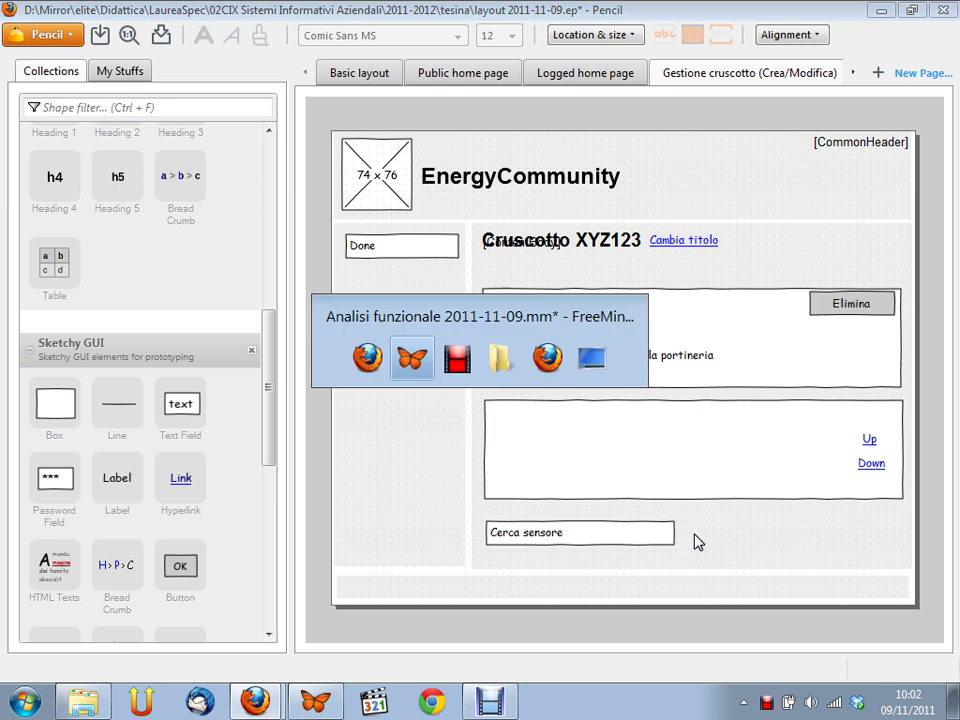
left_click(705, 468)
left_click(572, 373)
left_click_drag(936, 358, 945, 410)
left_click(469, 386)
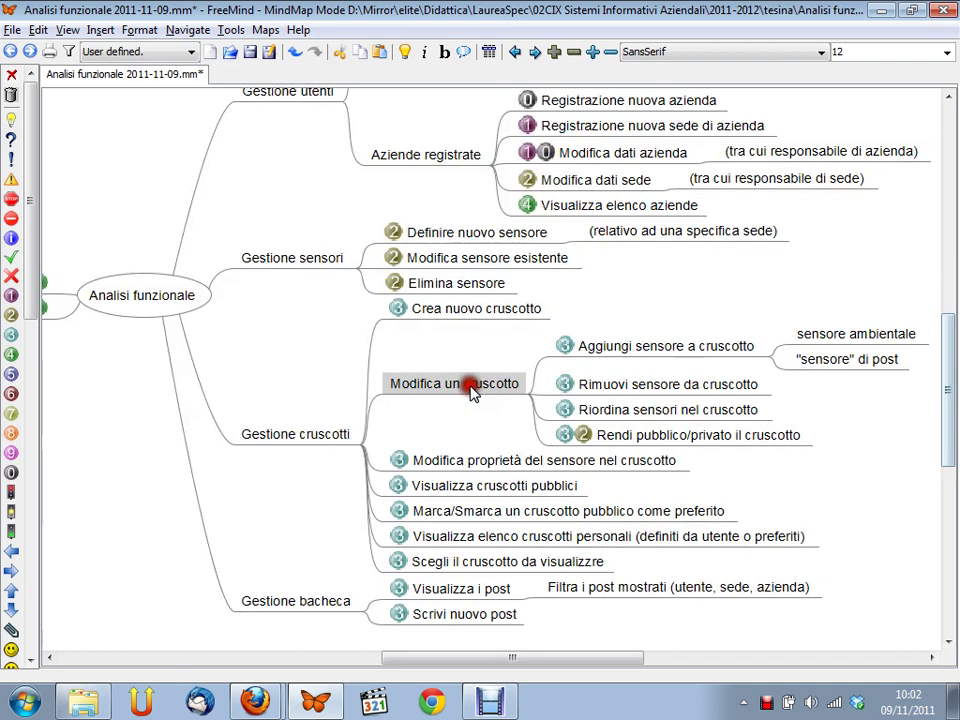
left_click(705, 354)
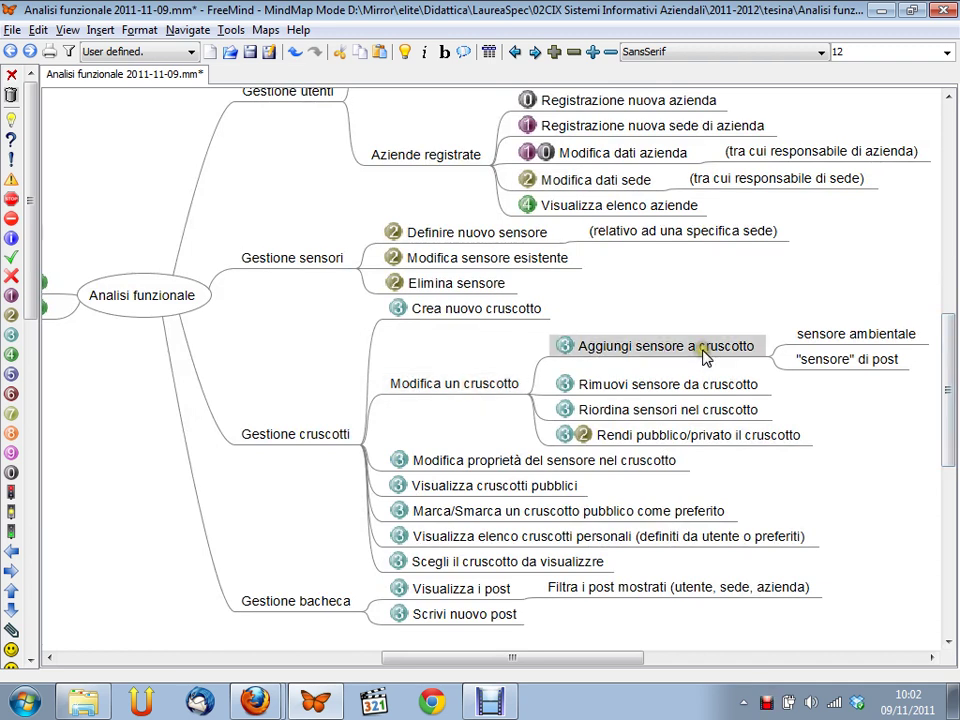
key("alt+Tab")
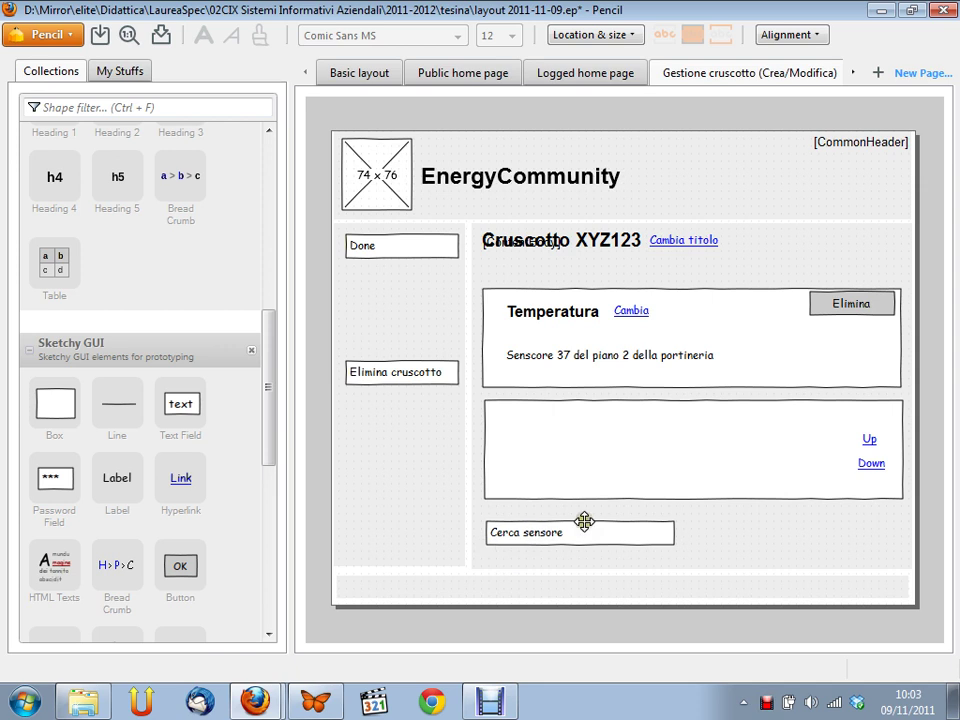
Step: Compare the removal, reordering and public/private functions in the FreeMind dashboard branch with the controls on the Pencil wireframe
key("alt+Tab")
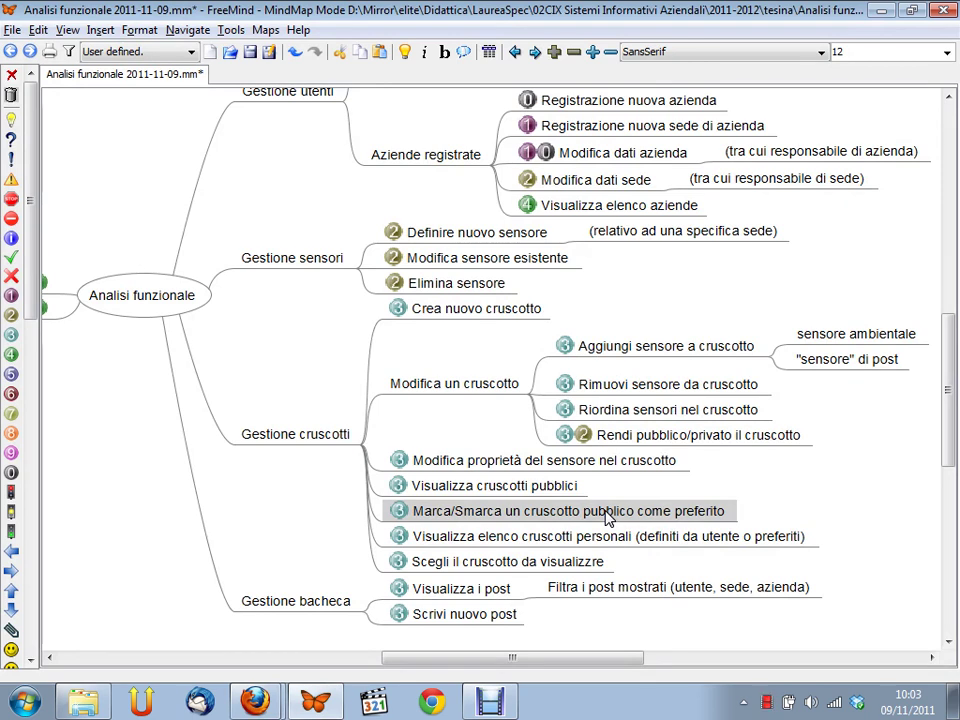
left_click(713, 388)
key("alt+Tab")
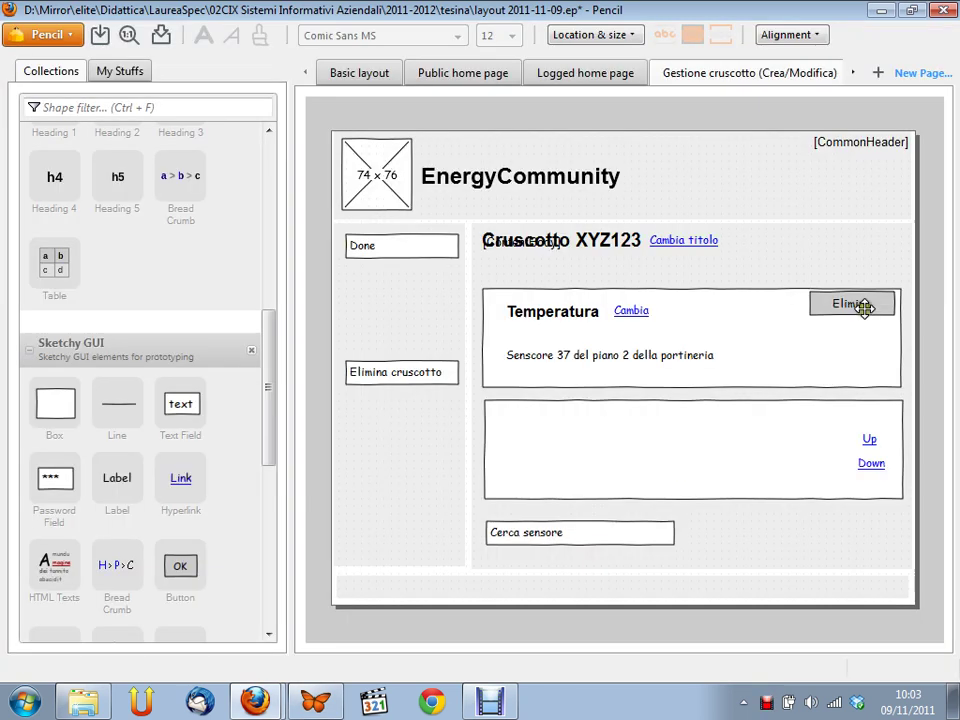
key("alt+Tab")
left_click(693, 428)
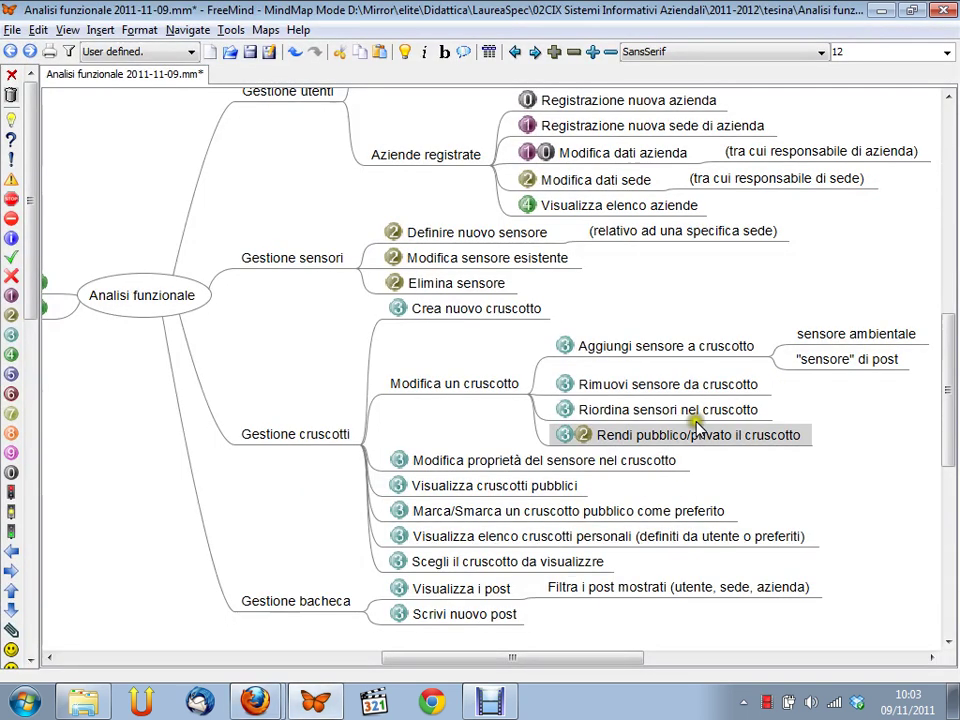
left_click(698, 414)
key("alt+Tab")
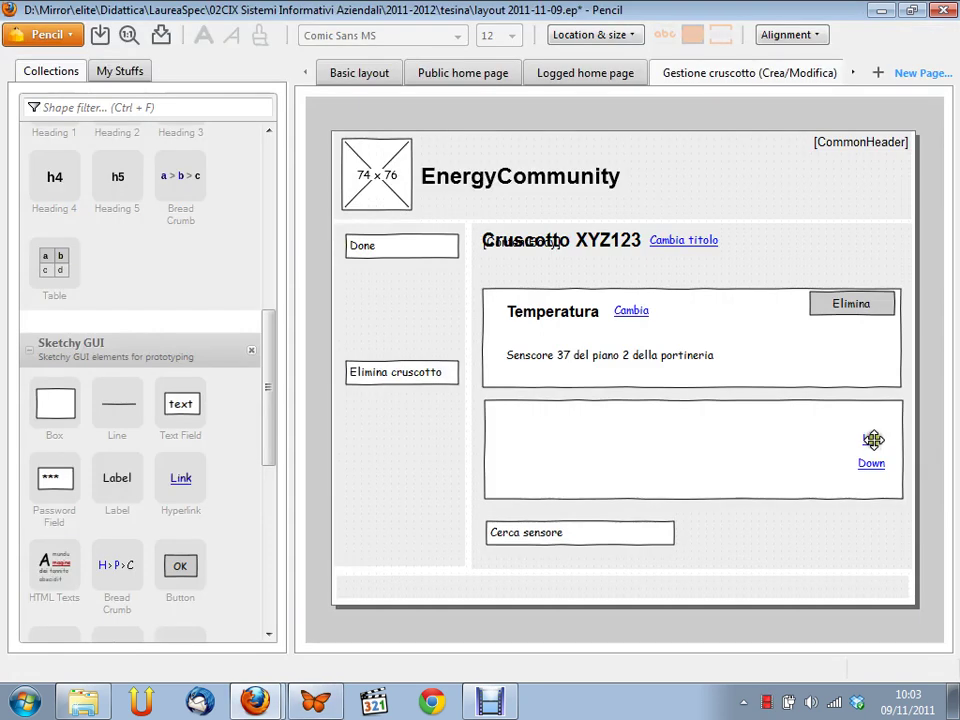
key("alt+Tab")
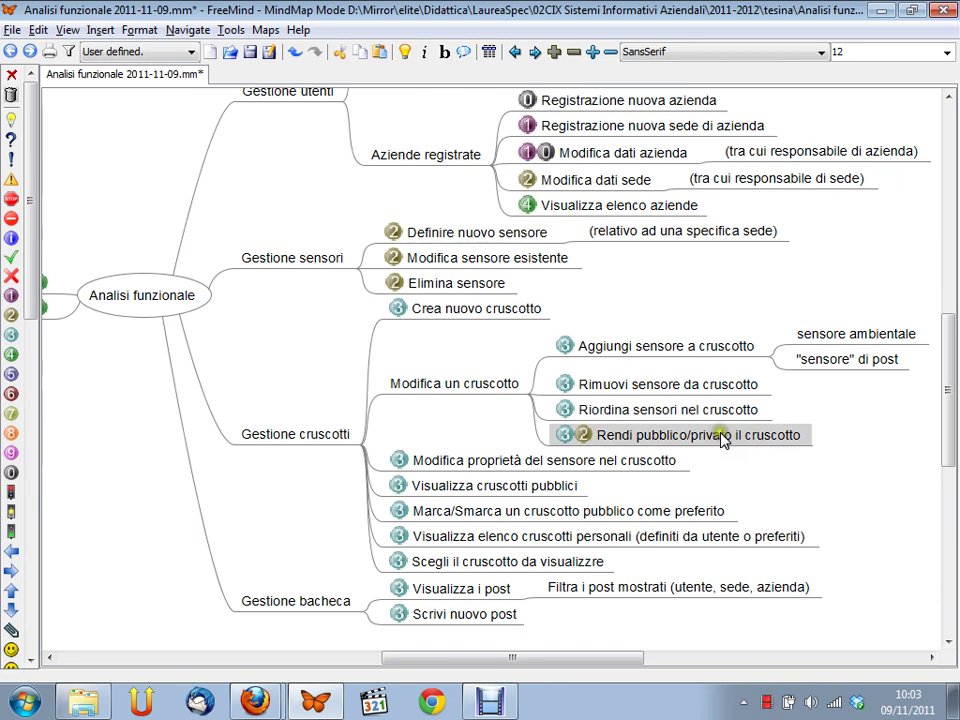
key("alt+Tab")
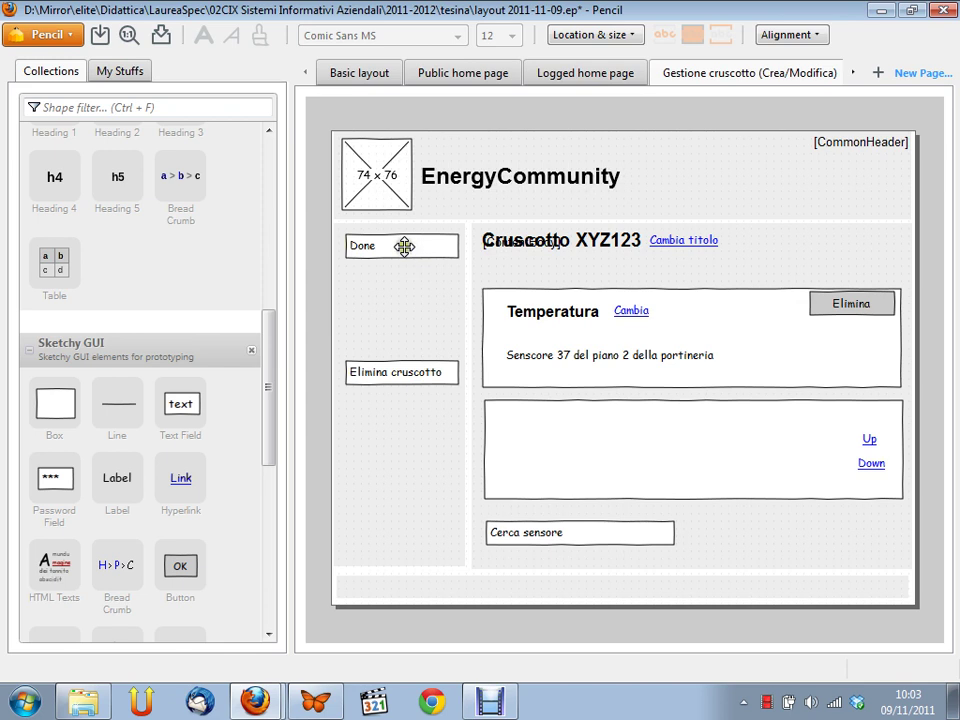
Step: Duplicate the sidebar's "Done" field and place the copy just below the original
left_click(404, 246)
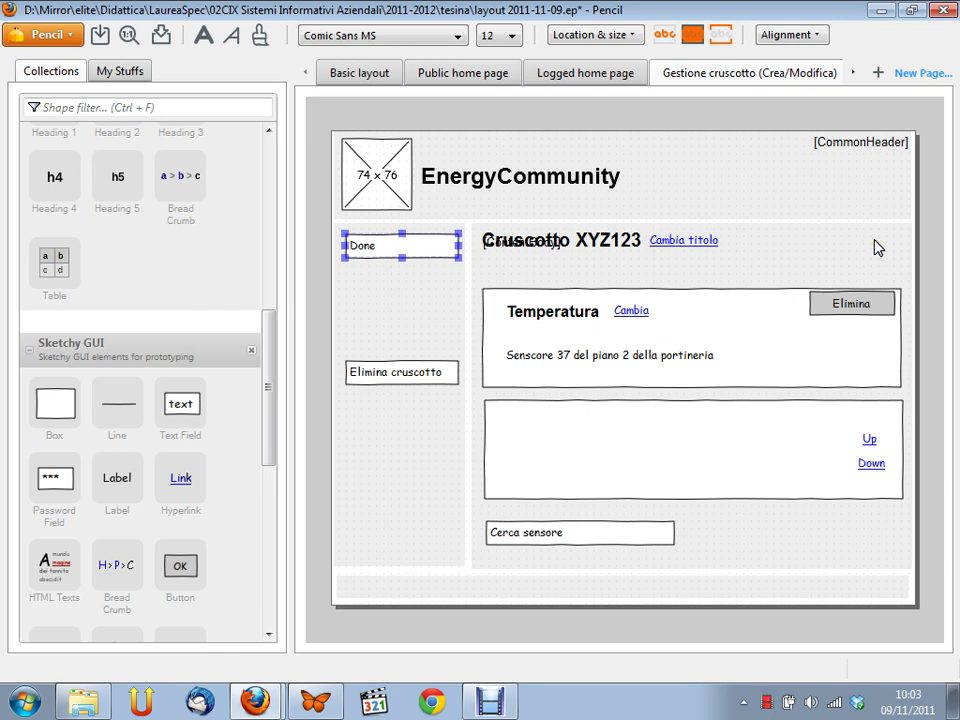
left_click(440, 276)
key("ctrl+v")
left_click_drag(441, 272, 441, 294)
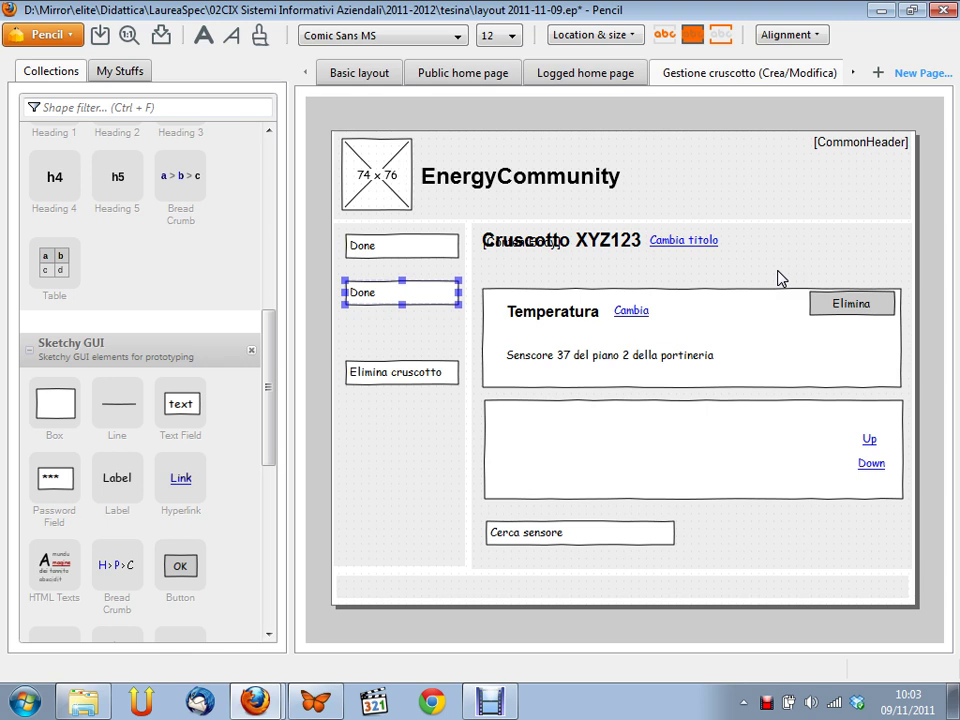
Step: Change the text of the duplicated sidebar field to "Pubblico/Privato"
left_click(370, 291)
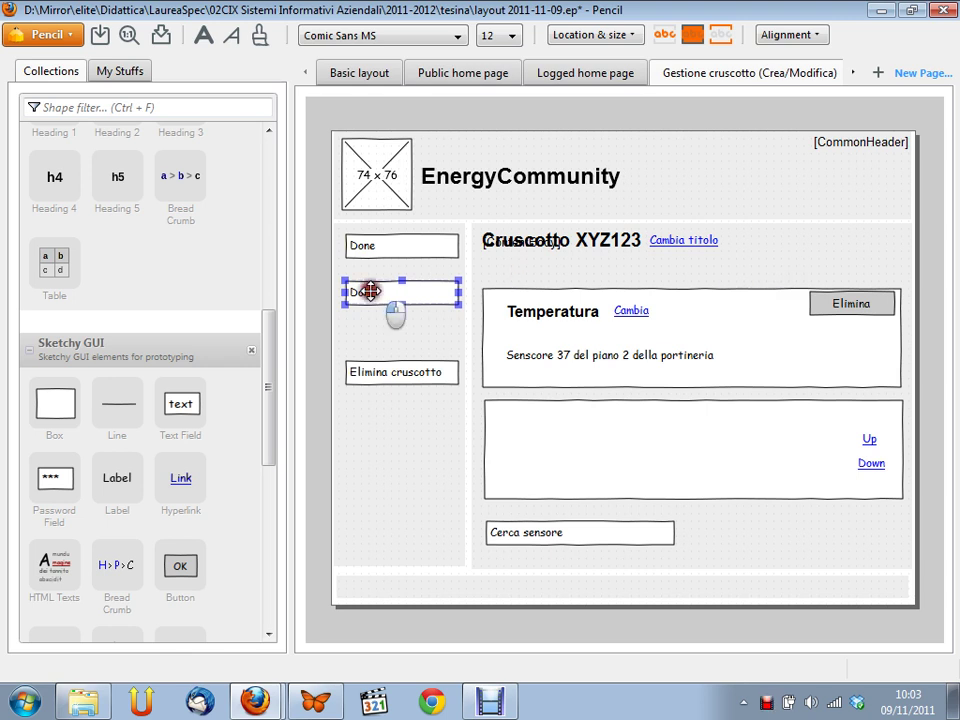
double_click(370, 291)
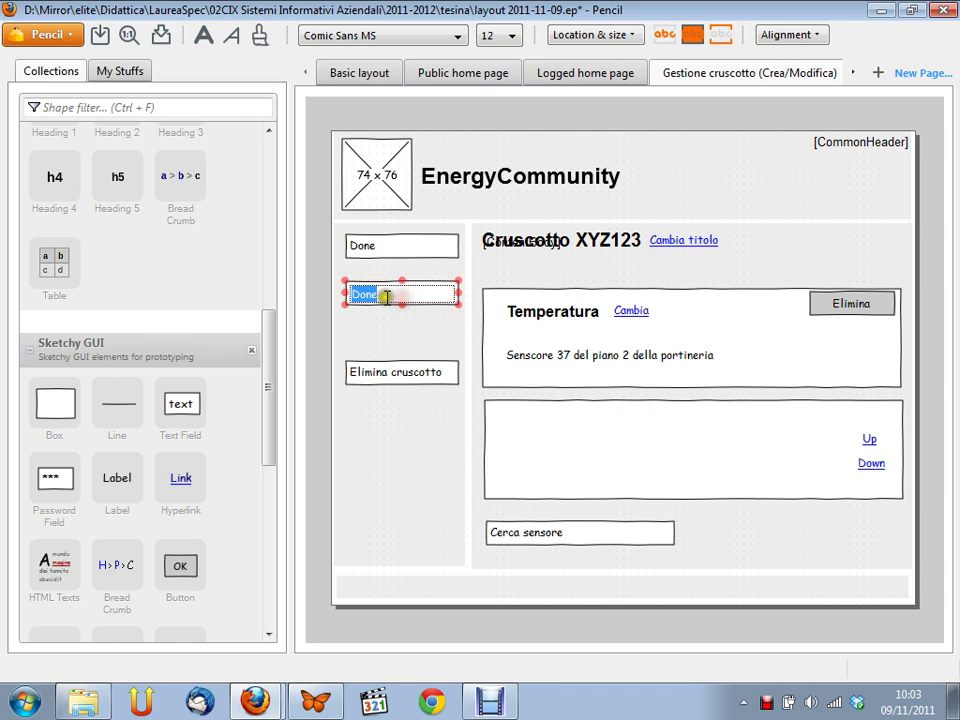
type("Pubblico")
type("/Provat")
key("BackSpace")
type("ivato")
Step: Consult the FreeMind map, then add a combo box beside the Temperatura box's sensor label and a checkbox directly below the combo box
key("alt+Tab")
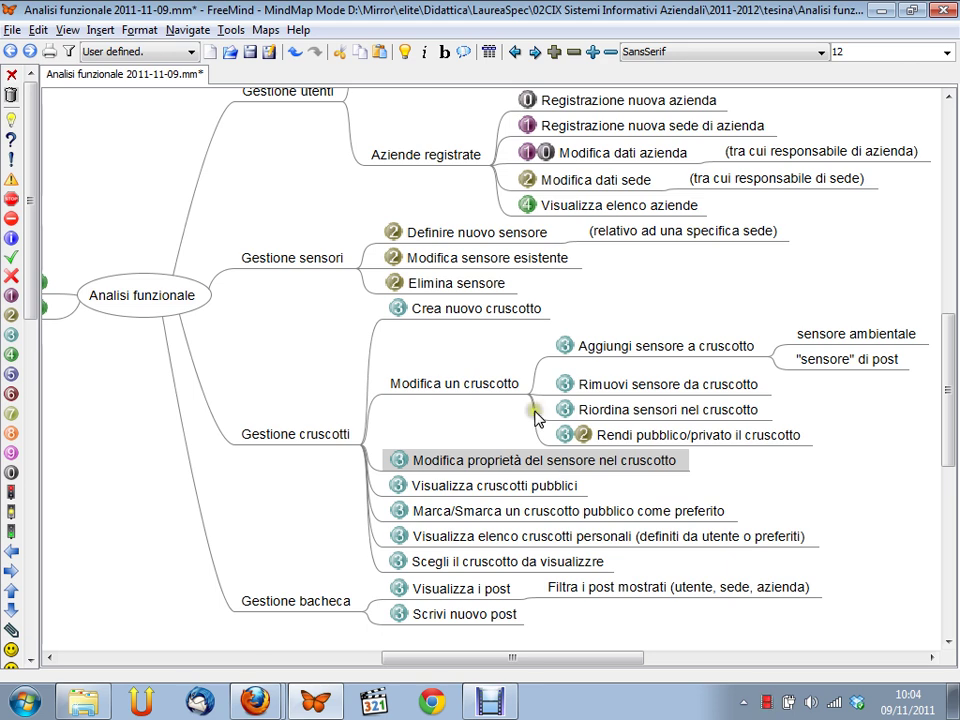
key("alt+Tab")
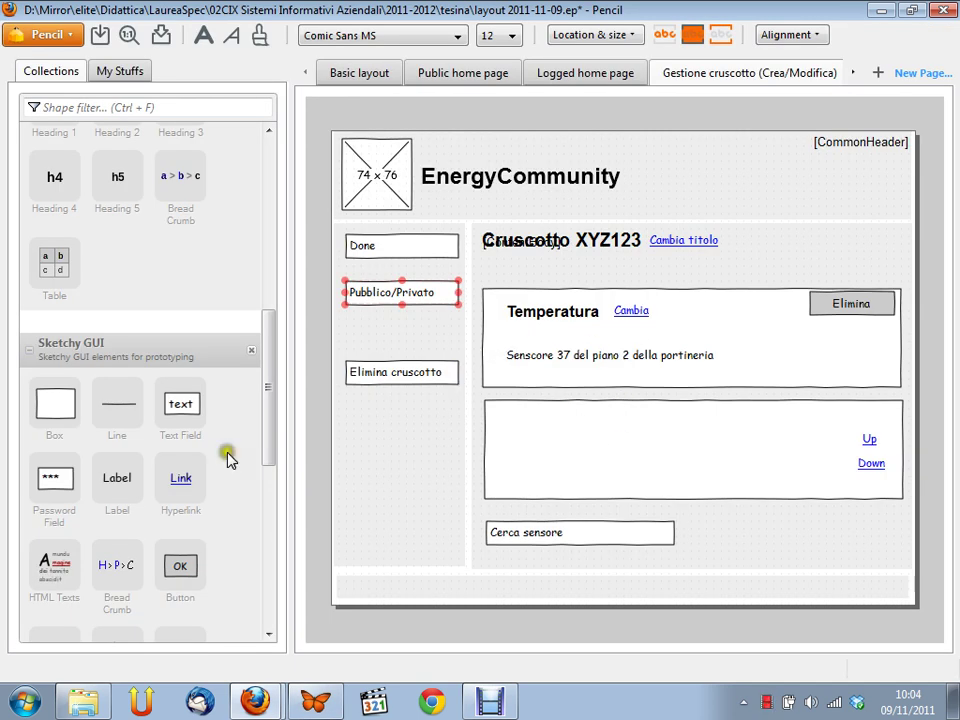
left_click_drag(268, 380, 270, 478)
left_click_drag(56, 512, 822, 361)
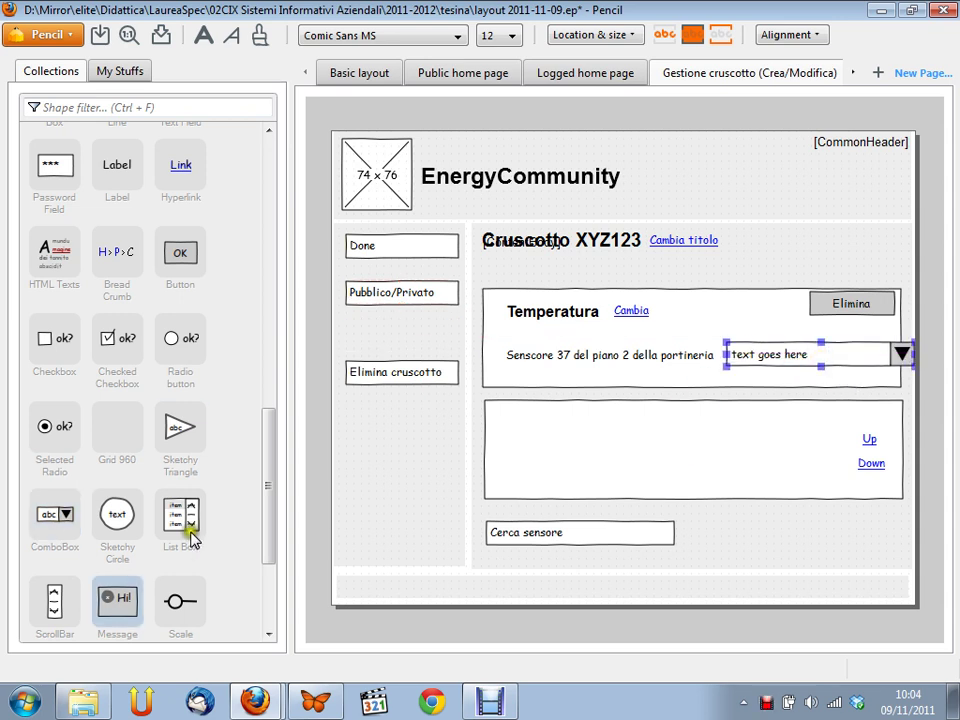
left_click_drag(50, 340, 762, 382)
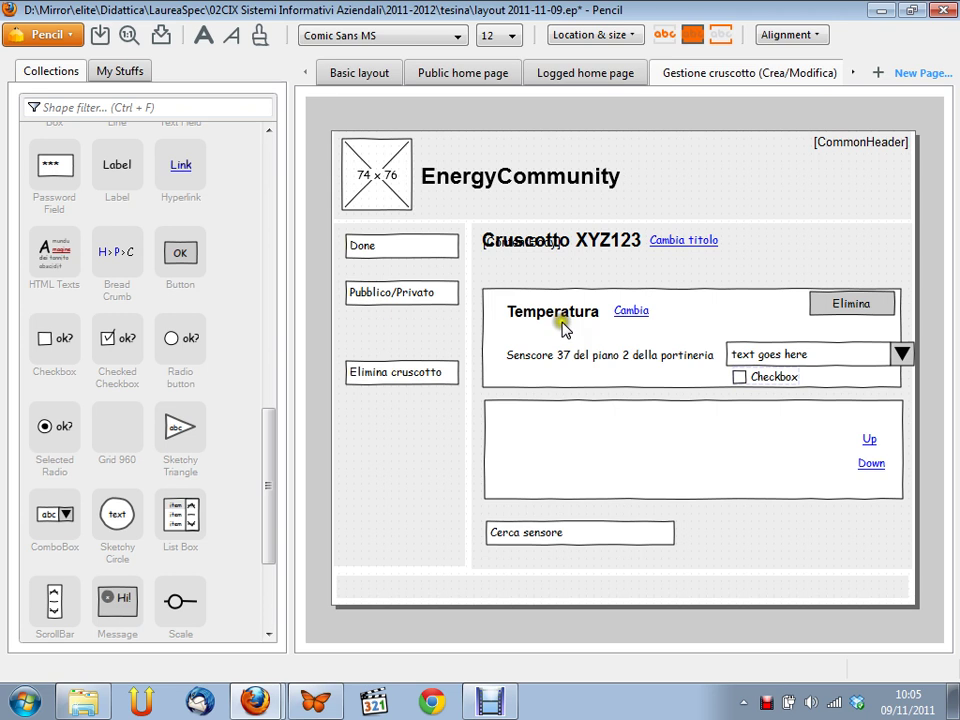
Step: Review the Public home page and the Basic layout page
left_click(481, 80)
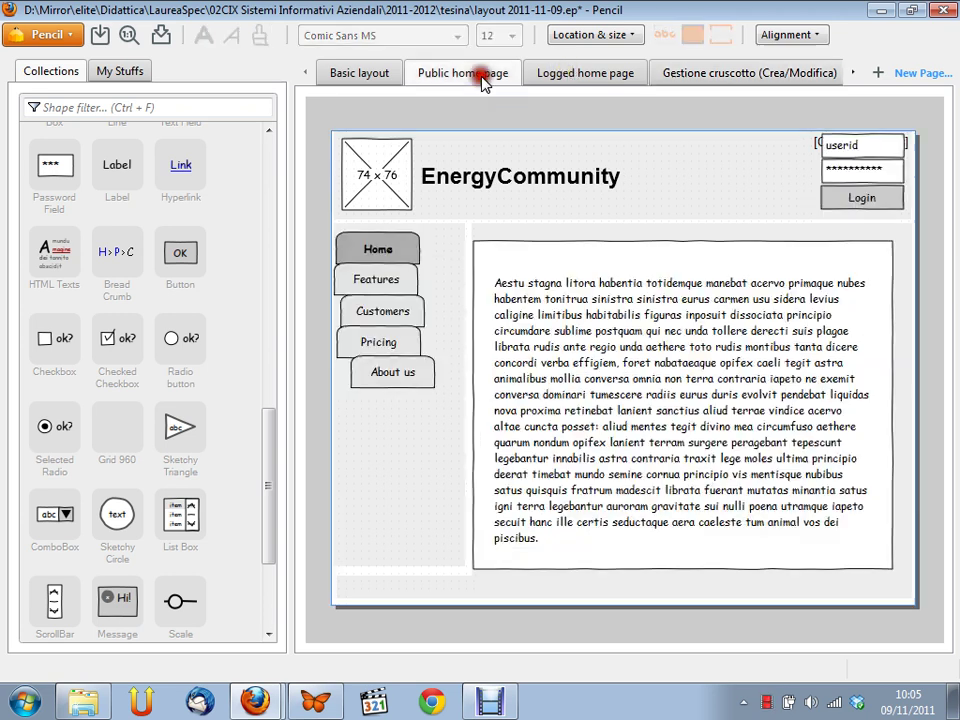
left_click(384, 84)
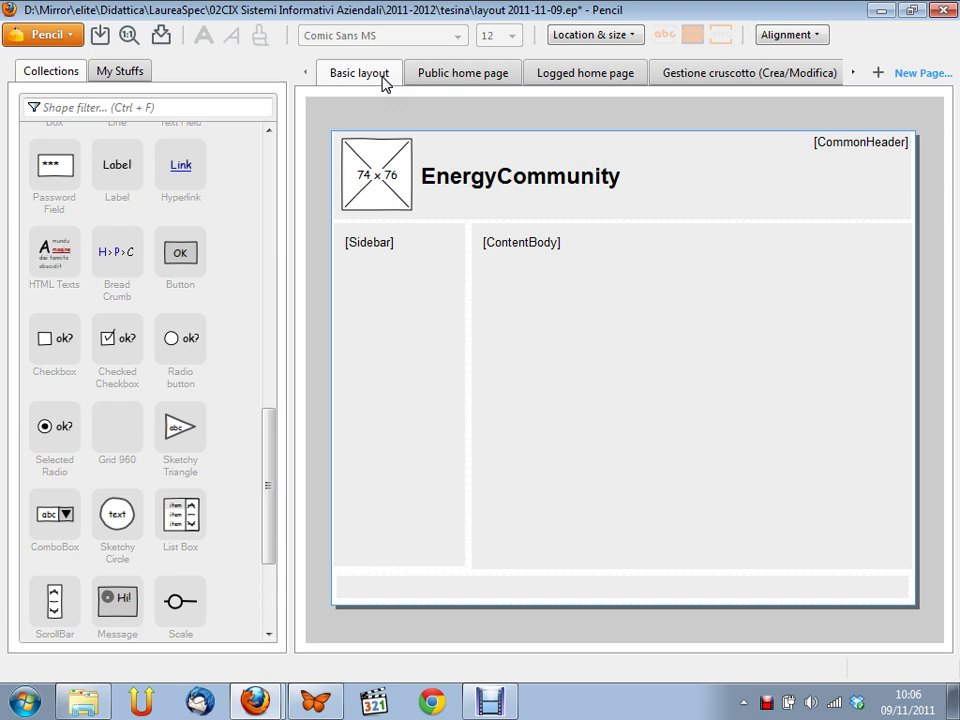
left_click(641, 397)
right_click(766, 703)
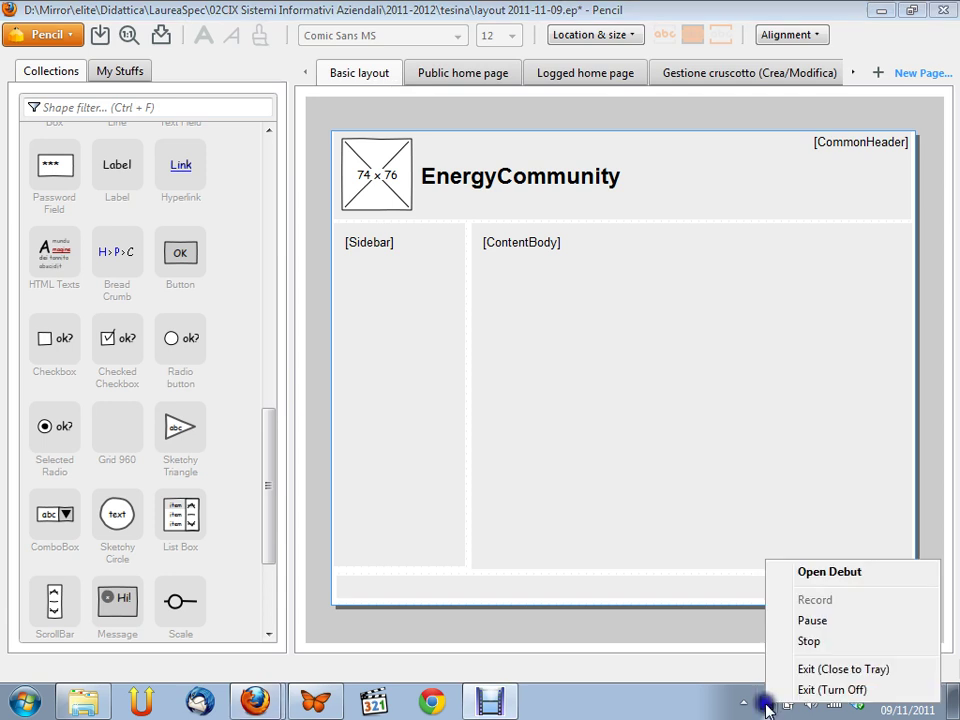